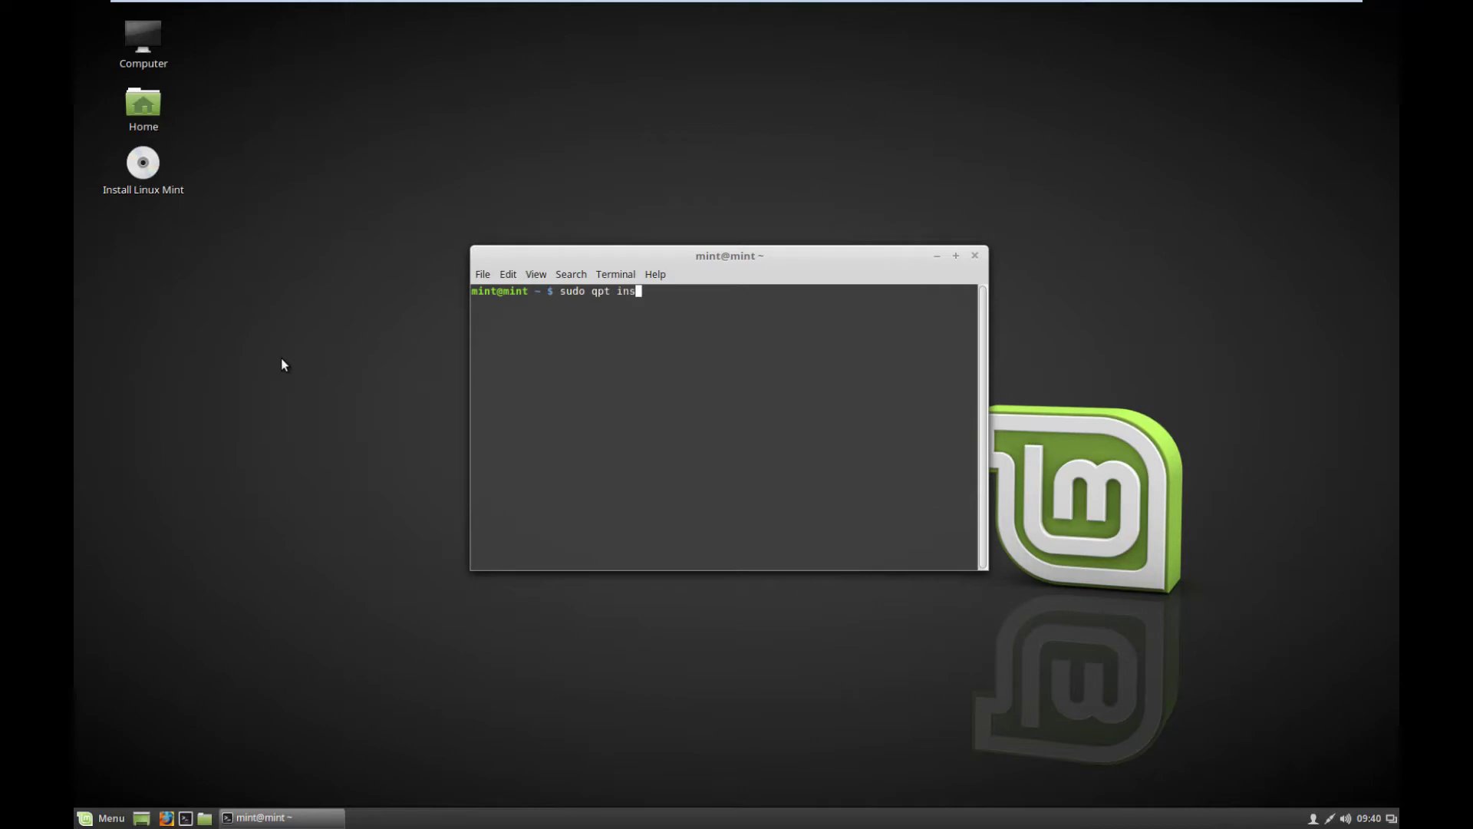
# Correct the command to 'sudo apt install vlc' and confirm installing VLC with its 62 dependencies.
pyautogui.press('BackSpace')
pyautogui.press('BackSpace')
pyautogui.press('BackSpace')
pyautogui.press('BackSpace')
pyautogui.press('BackSpace')
pyautogui.press('BackSpace')
pyautogui.press('BackSpace')
pyautogui.press('BackSpace')
pyautogui.press('BackSpace')
pyautogui.press('BackSpace')
pyautogui.press('BackSpace')
pyautogui.write('apt intatall vlc')
pyautogui.press('Return')
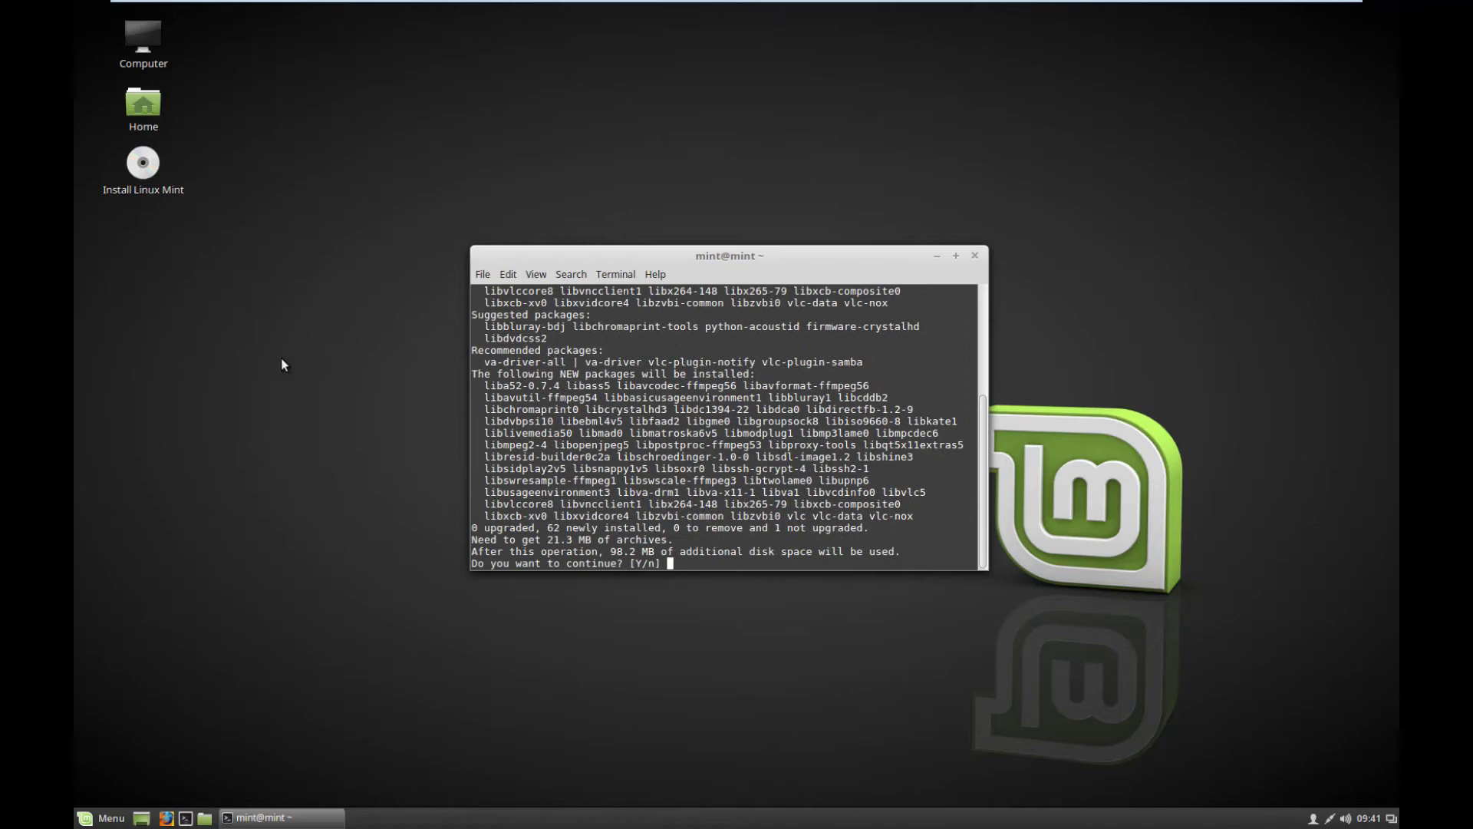
pyautogui.press('Return')
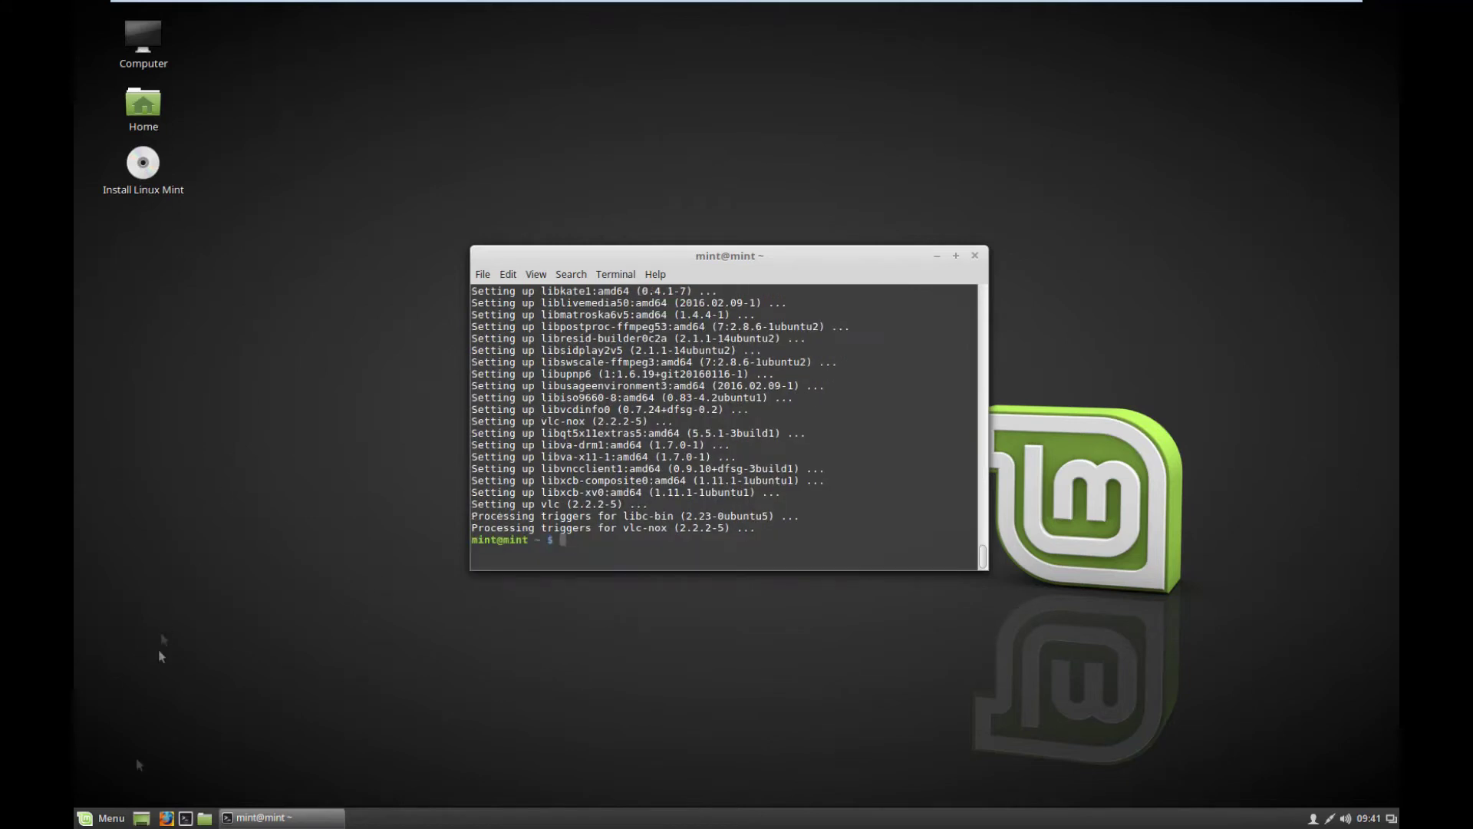
pyautogui.press('super')
pyautogui.moveTo(246, 568)
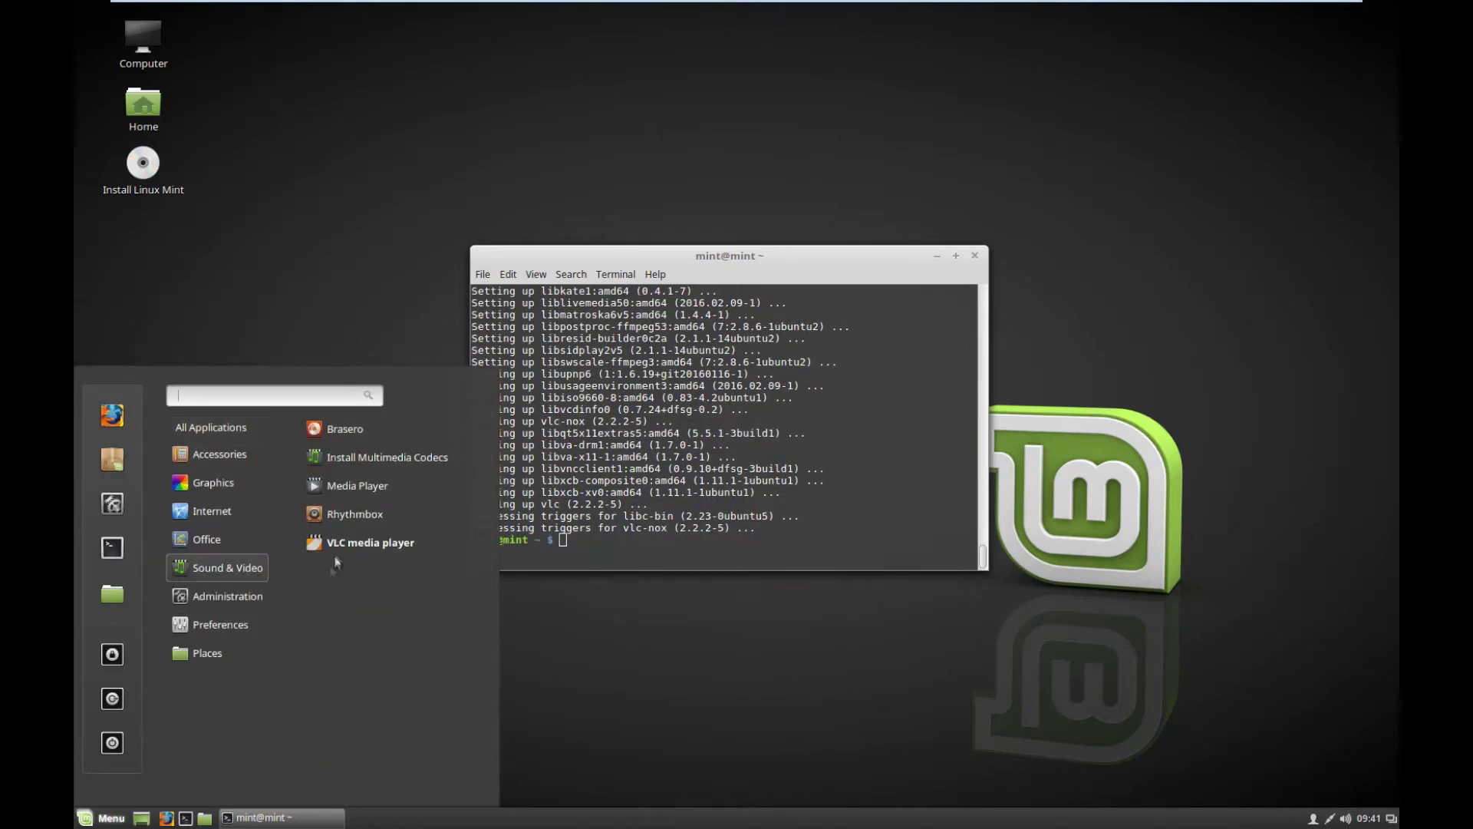
# Confirm VLC media player is listed under Sound & Video, then launch Software Manager.
pyautogui.moveTo(210, 517)
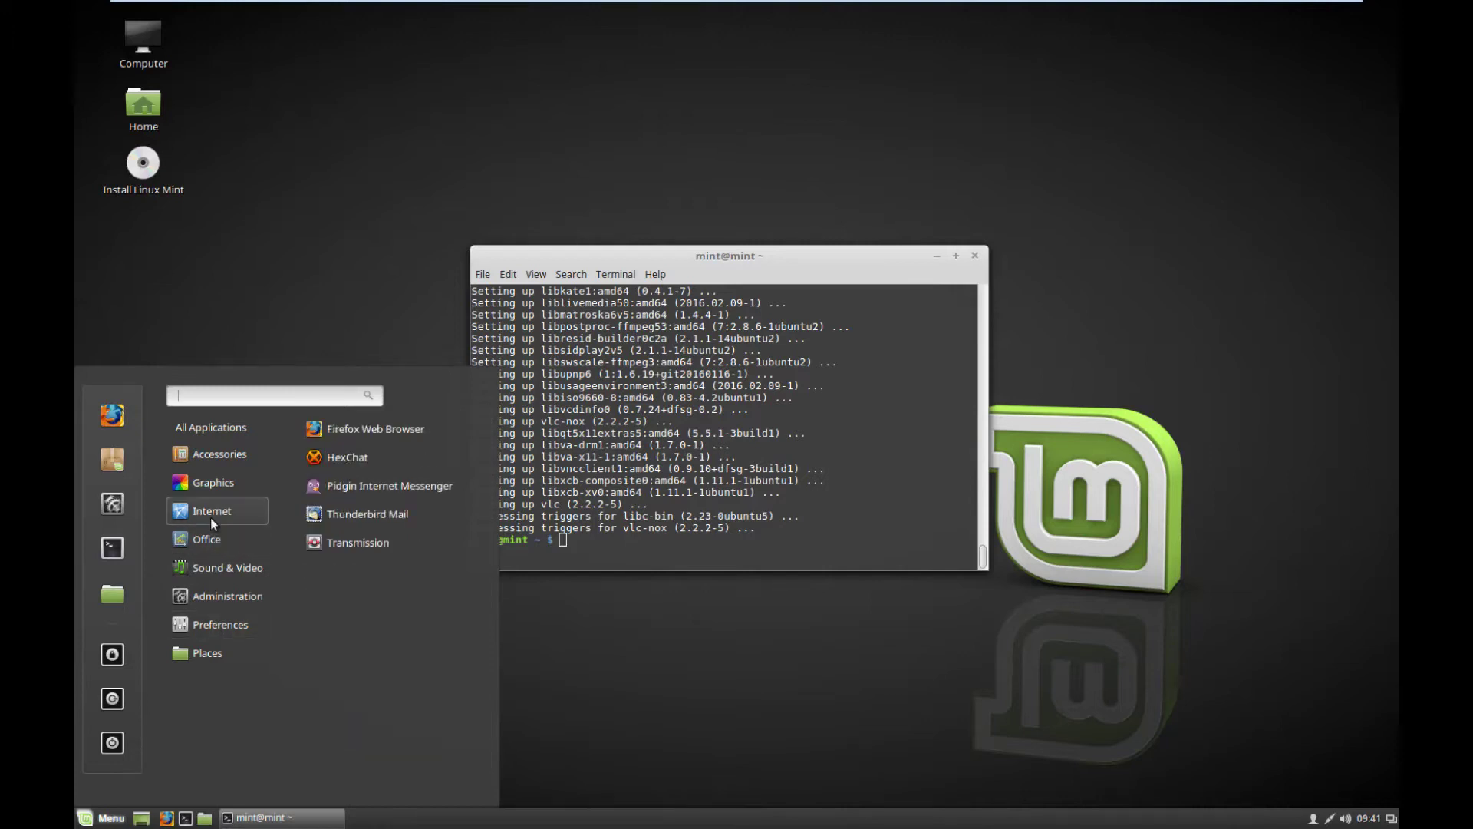
pyautogui.moveTo(228, 457)
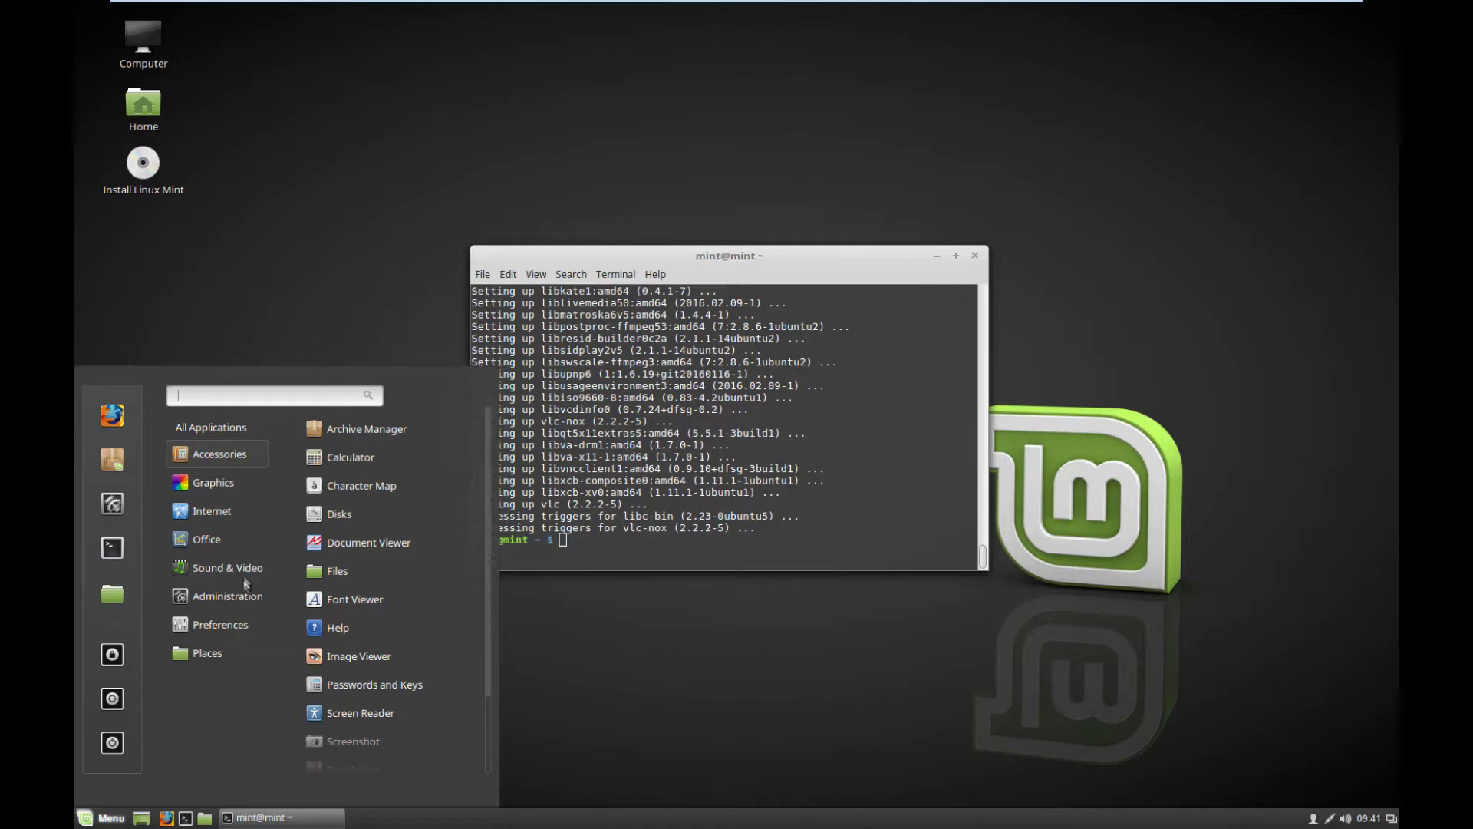
pyautogui.moveTo(235, 632)
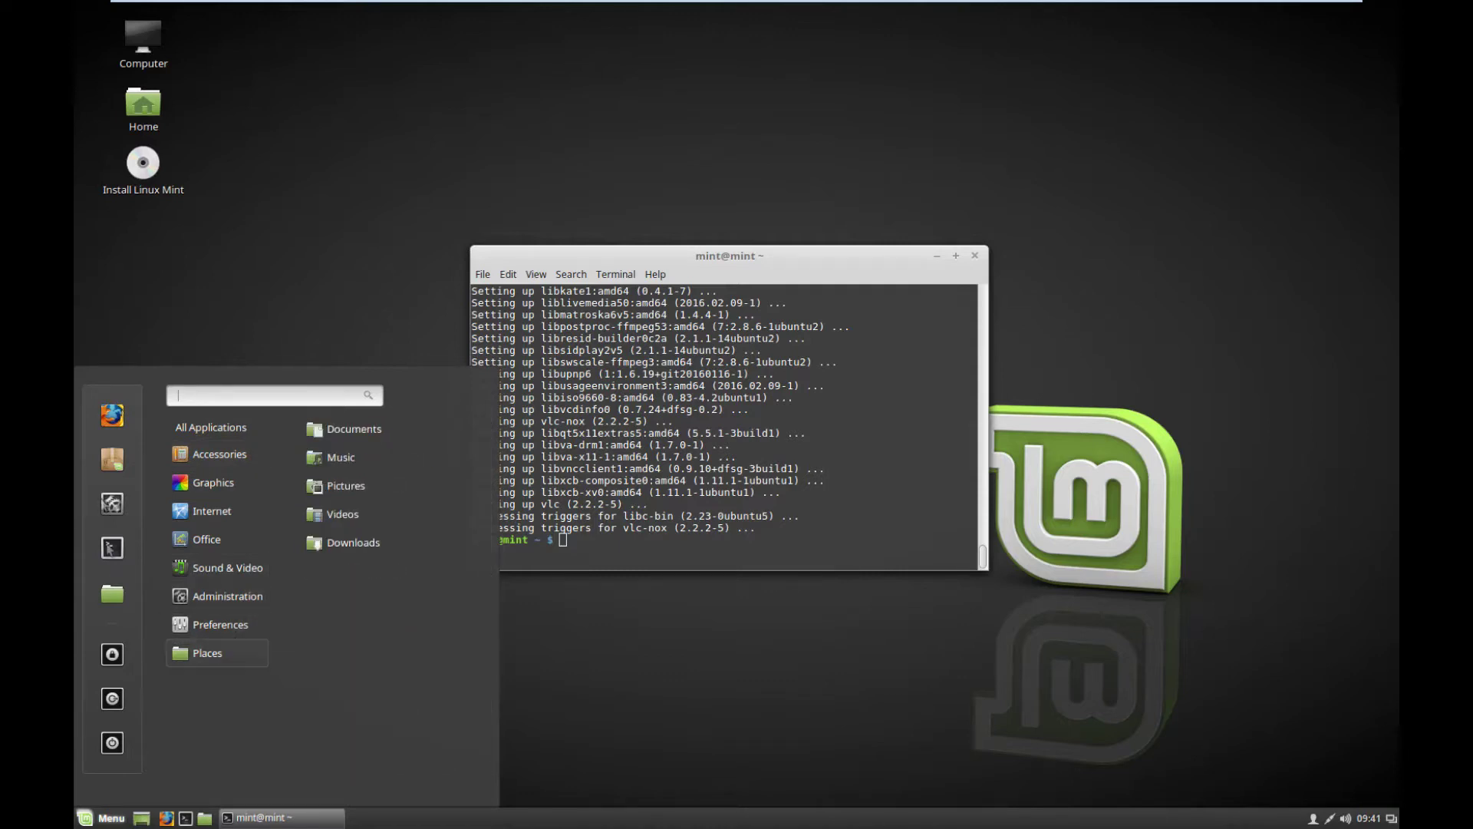
pyautogui.click(105, 461)
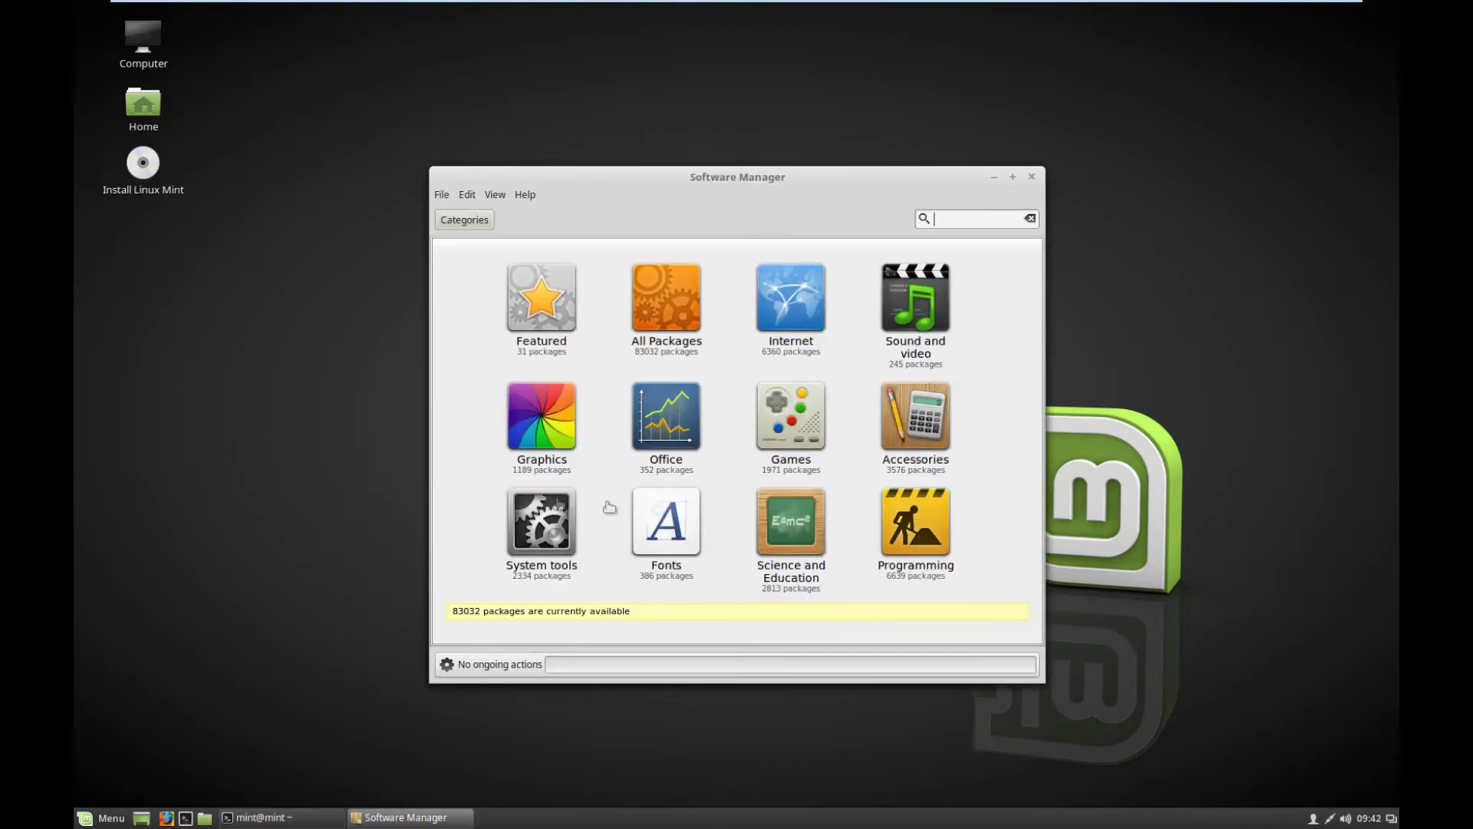
# Install Kolourpaint4 from the Graphics category in Software Manager.
pyautogui.click(549, 430)
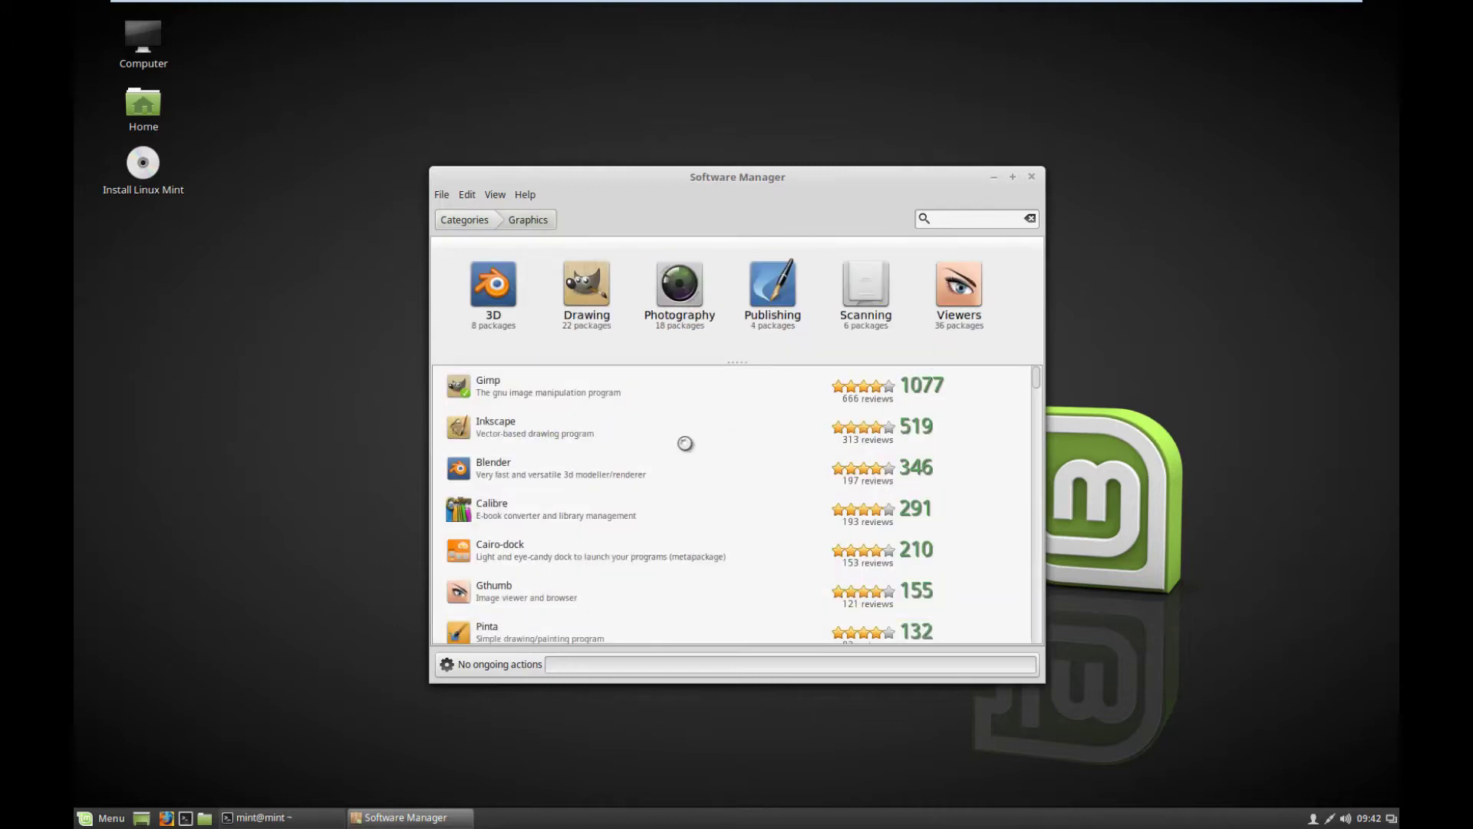
pyautogui.scroll(-5, 683, 444)
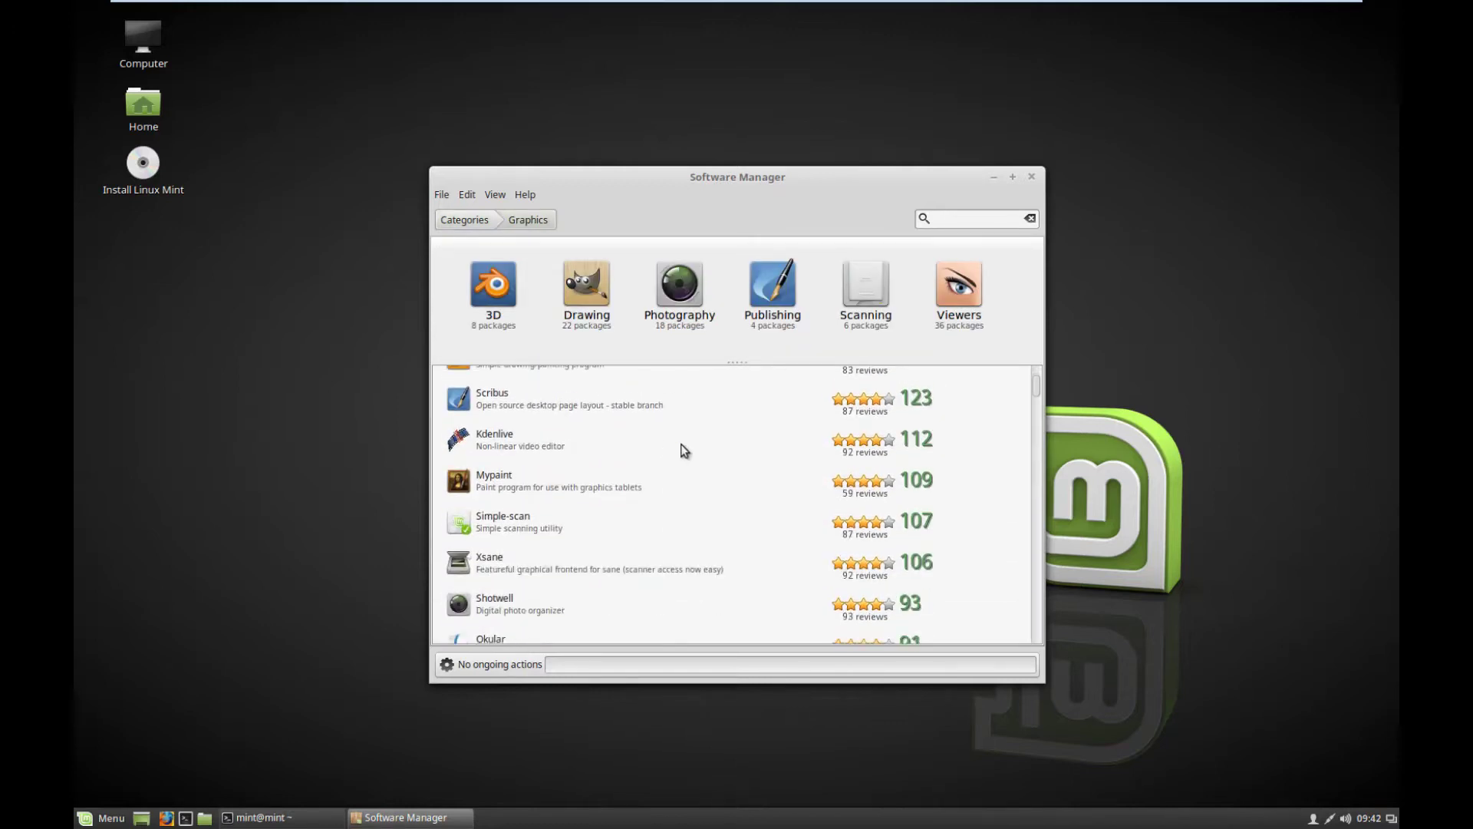
pyautogui.scroll(-13, 684, 450)
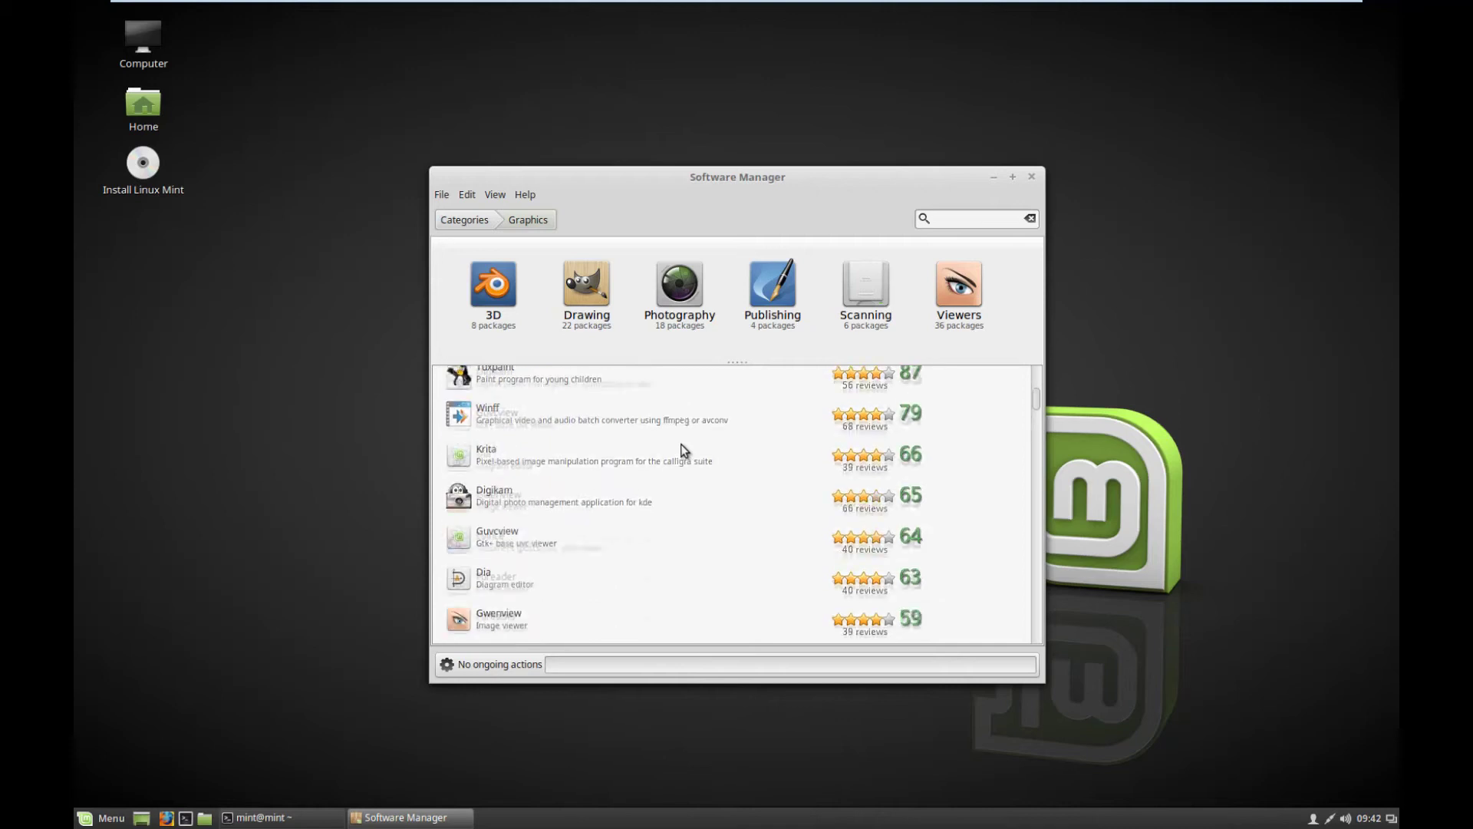
pyautogui.scroll(-4, 684, 450)
pyautogui.click(643, 466)
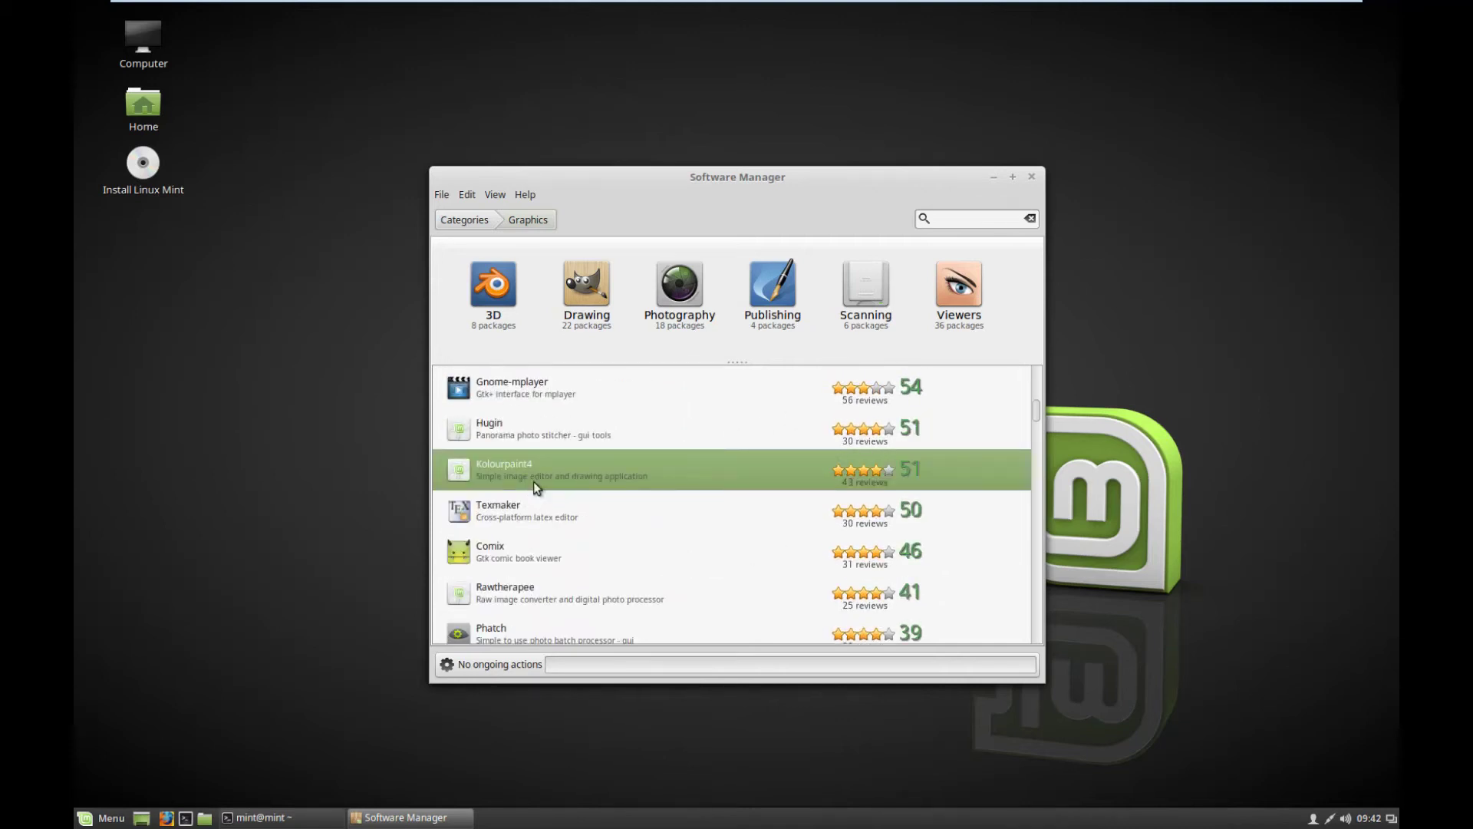
pyautogui.doubleClick(535, 484)
pyautogui.click(973, 391)
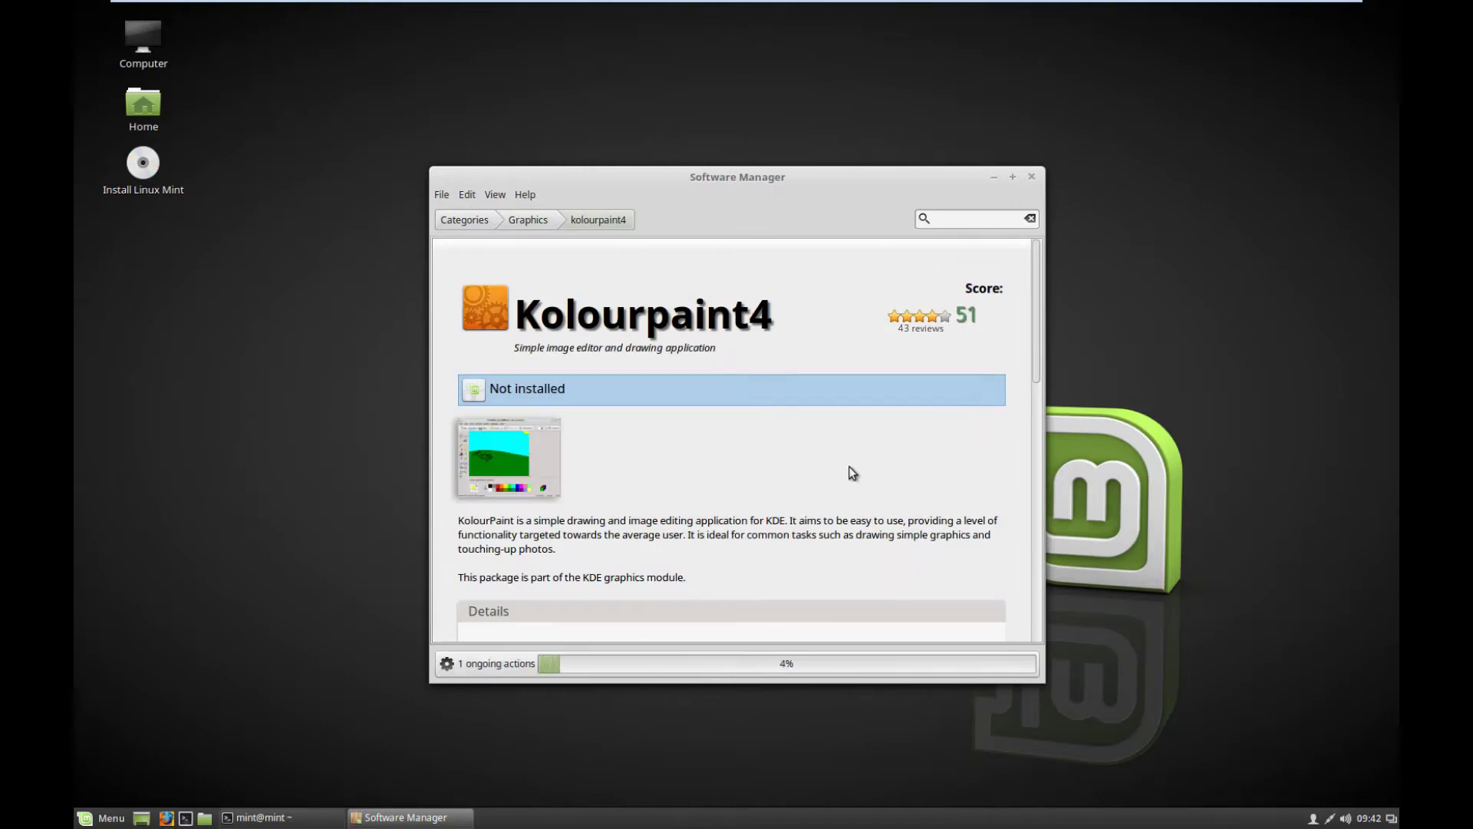
# Launch the newly installed KolourPaint from Menu > Graphics.
pyautogui.click(117, 815)
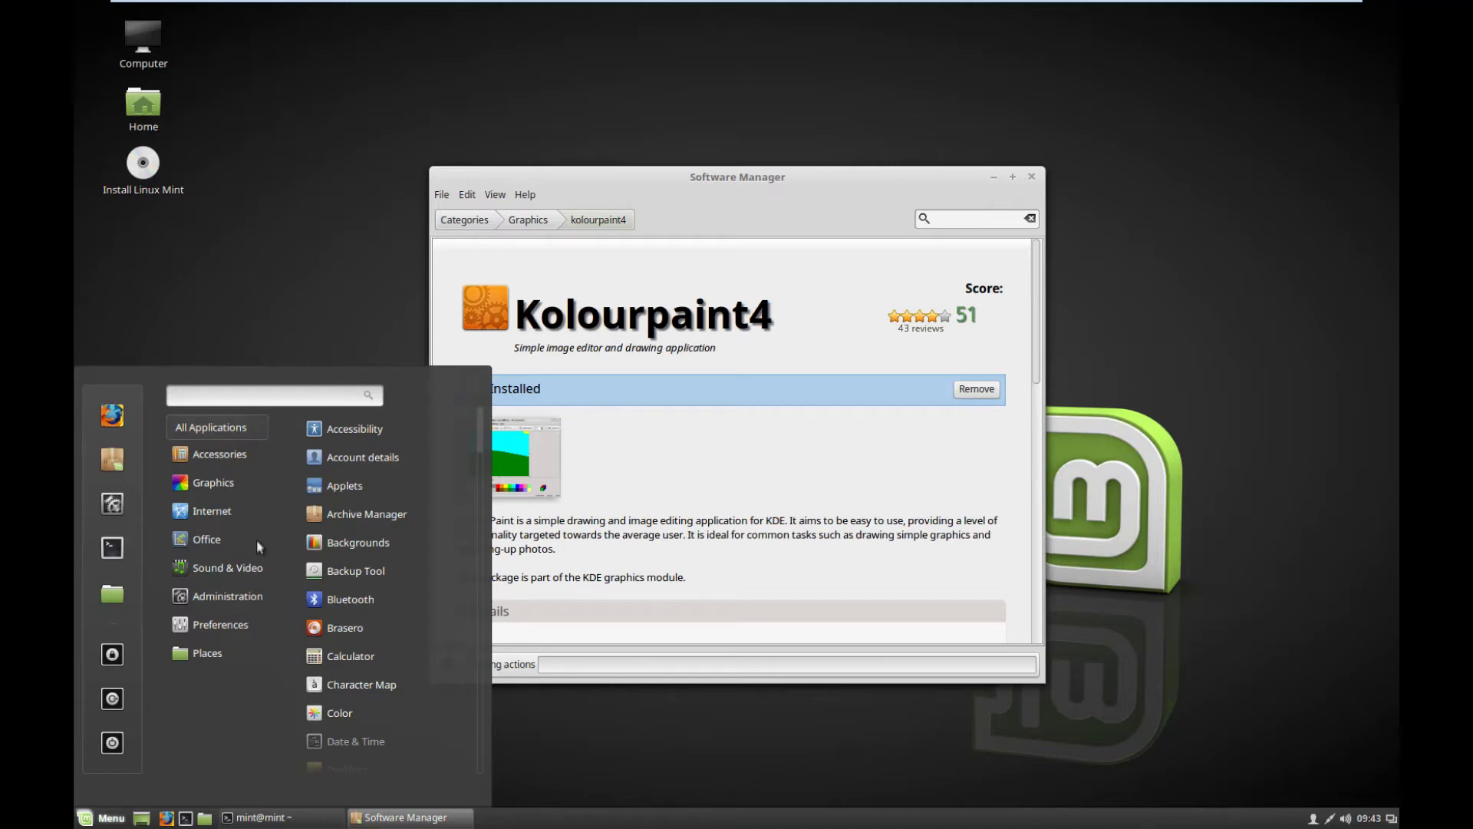
pyautogui.moveTo(224, 488)
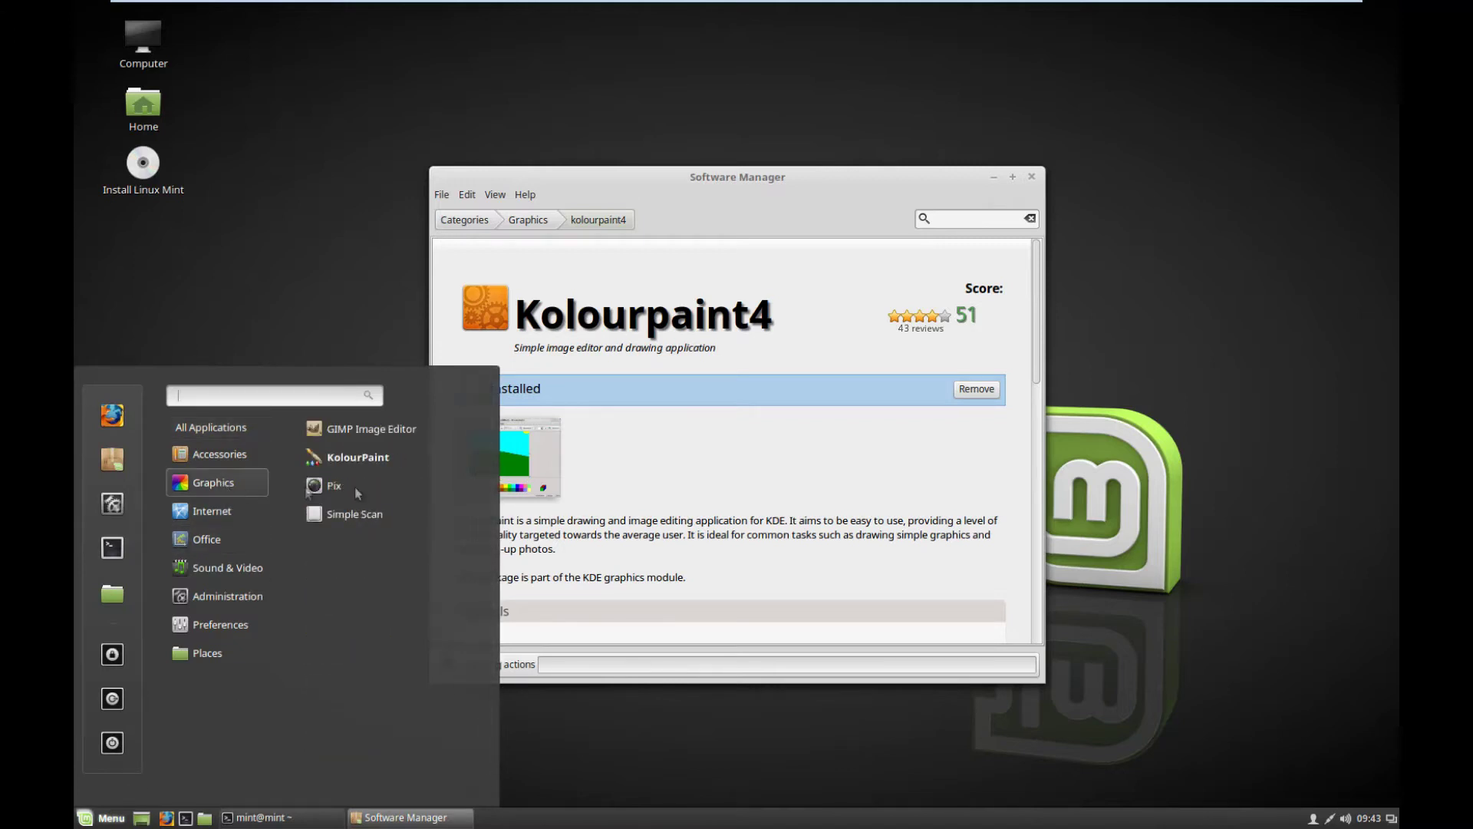
pyautogui.click(383, 459)
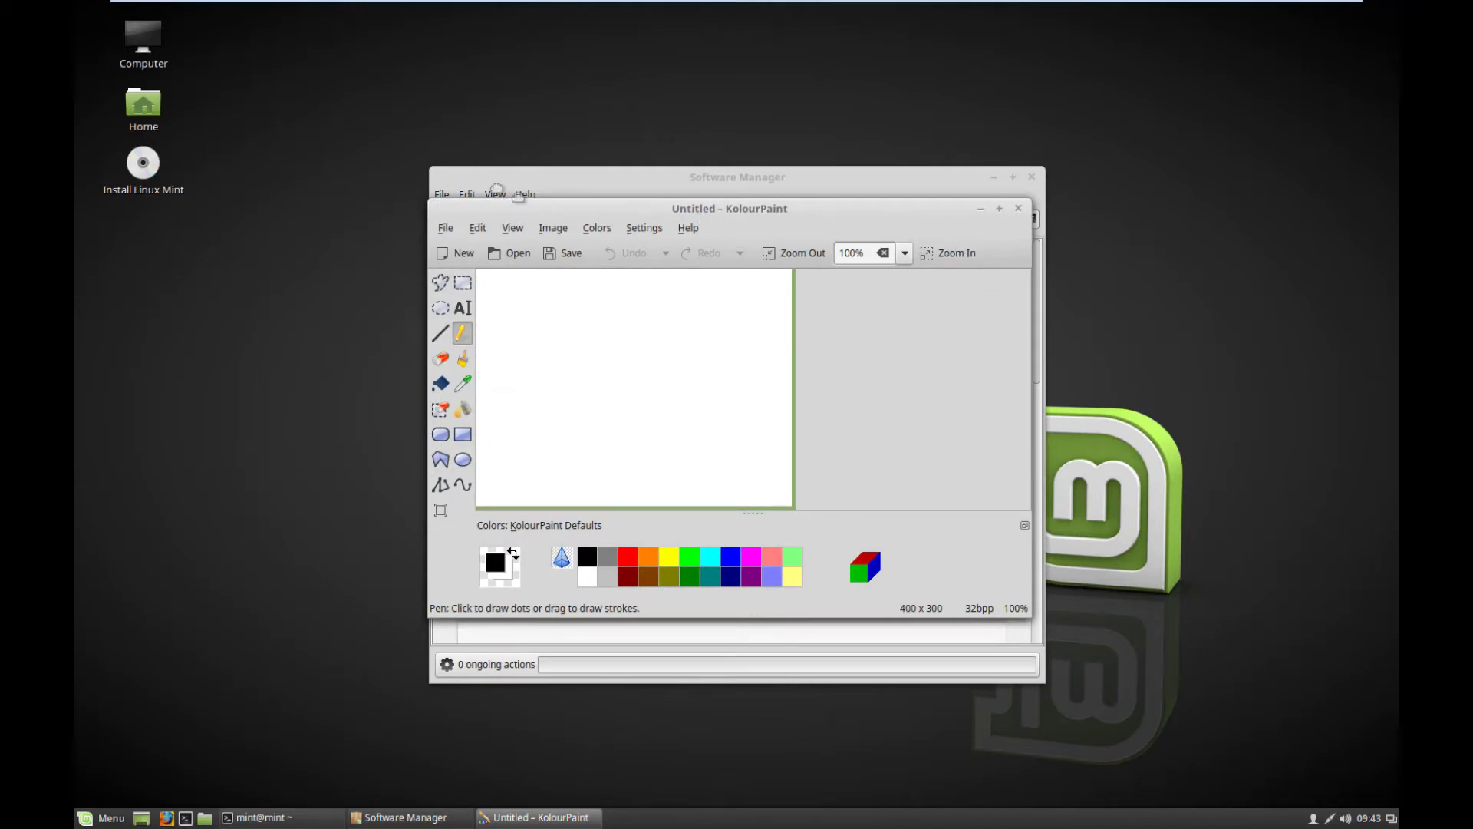
# Enlarge the KolourPaint window, then close KolourPaint and the Software Manager.
pyautogui.moveTo(915, 563); pyautogui.dragTo(1186, 718)
pyautogui.click(1174, 155)
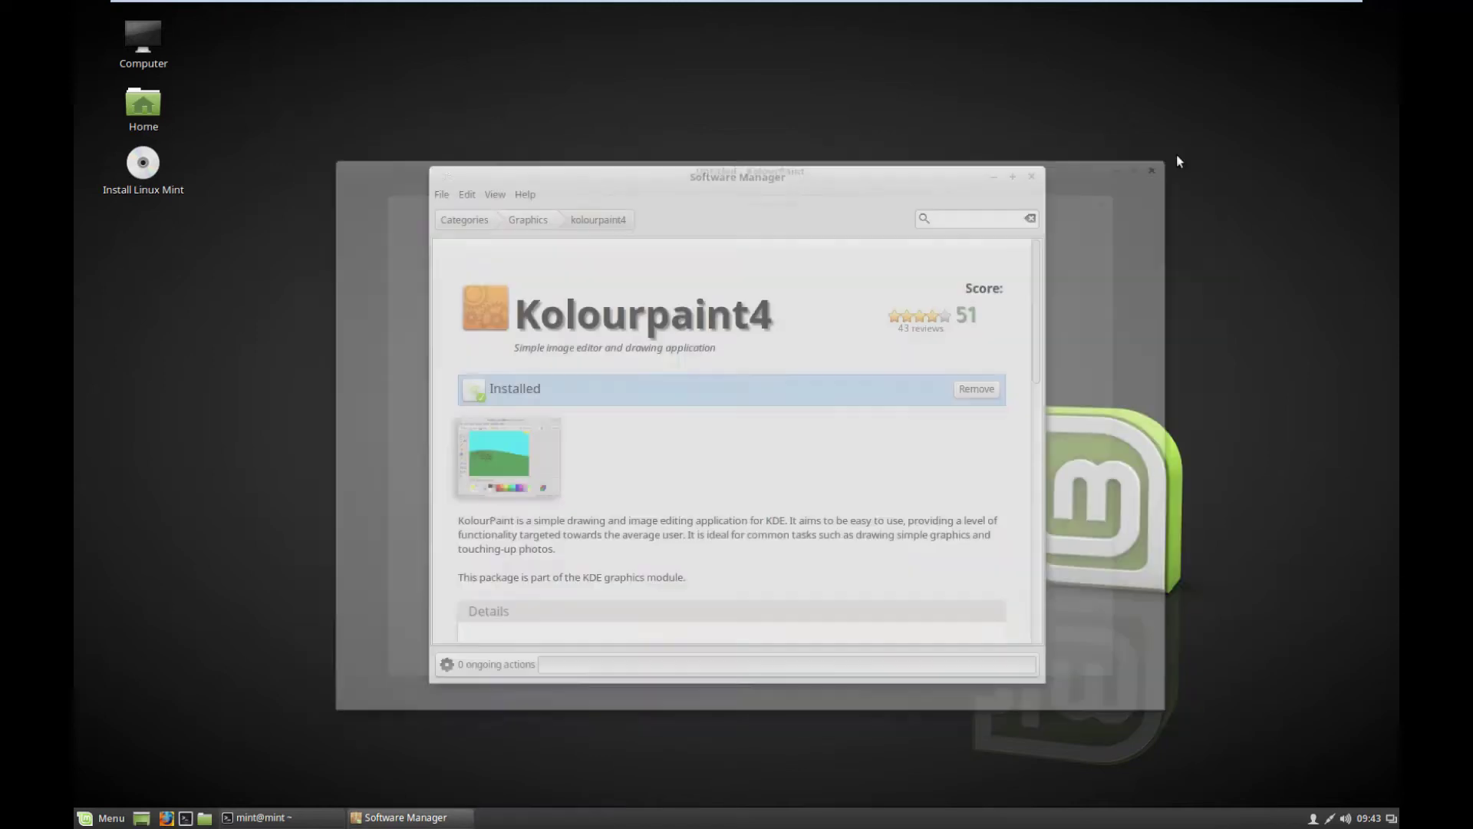
pyautogui.click(1032, 176)
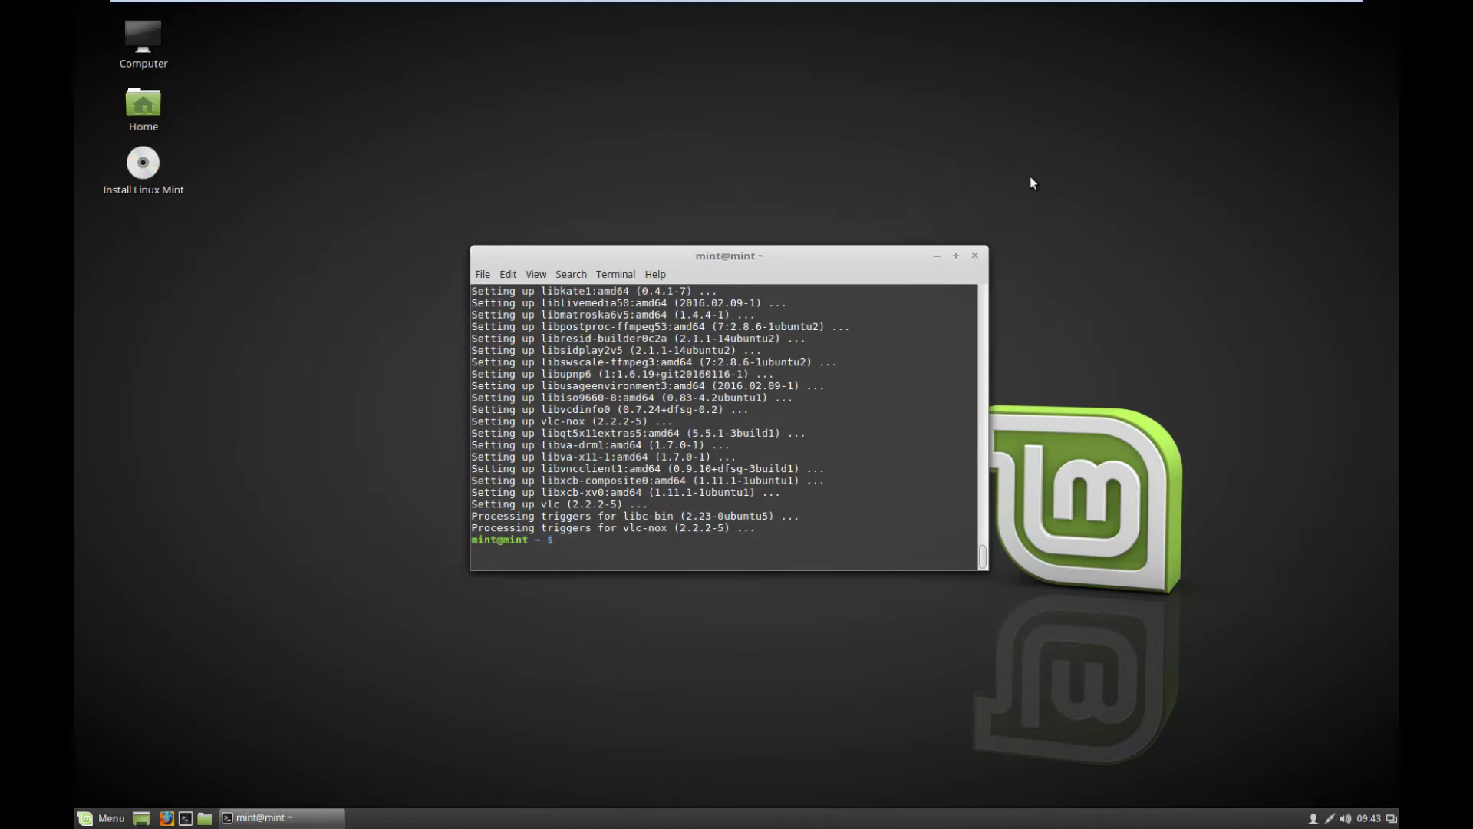
# Check the wired network status, then view and close the calendar showing Monday September 25, 2017.
pyautogui.click(1333, 818)
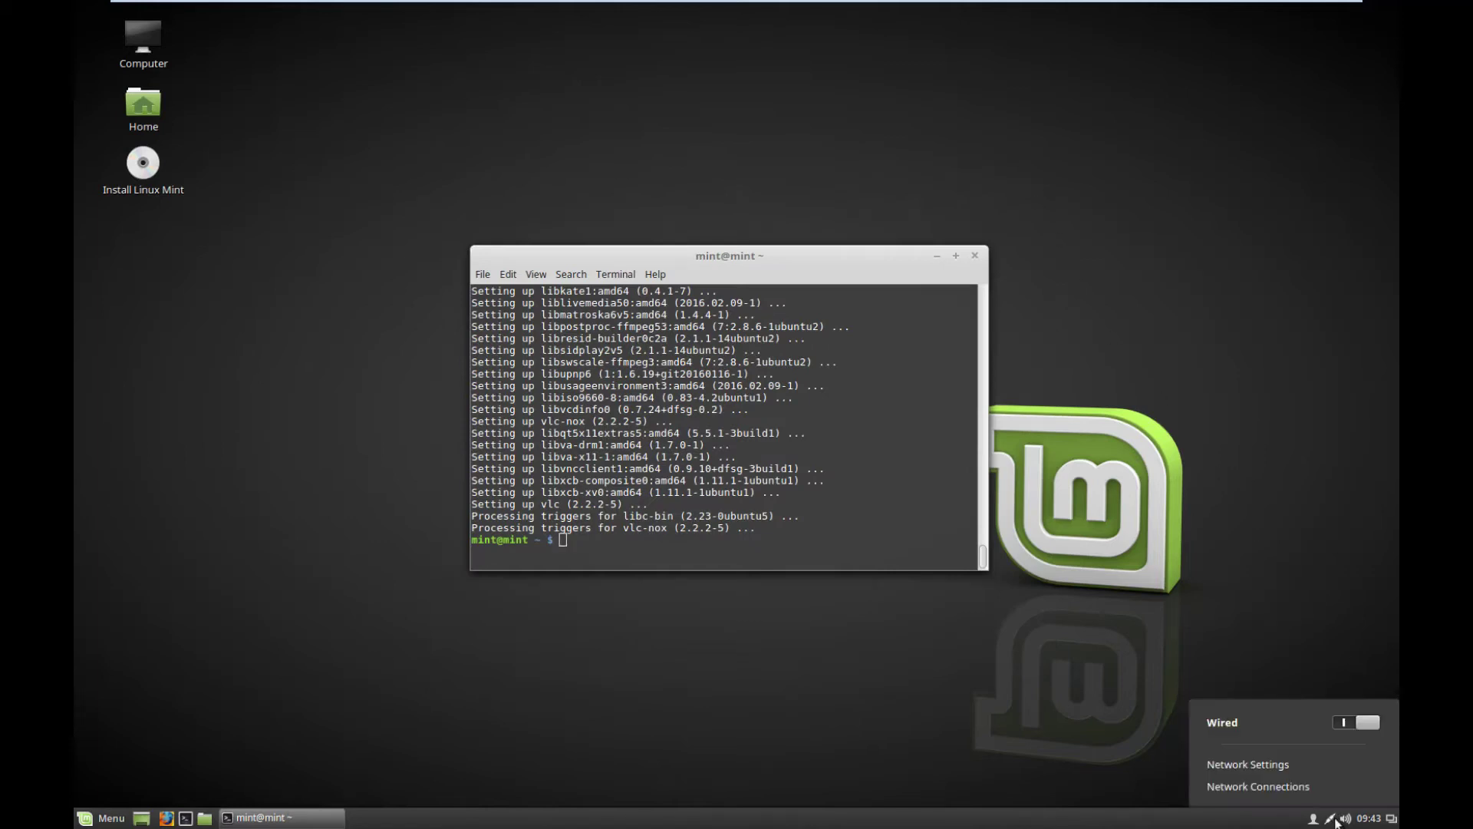
pyautogui.click(1392, 823)
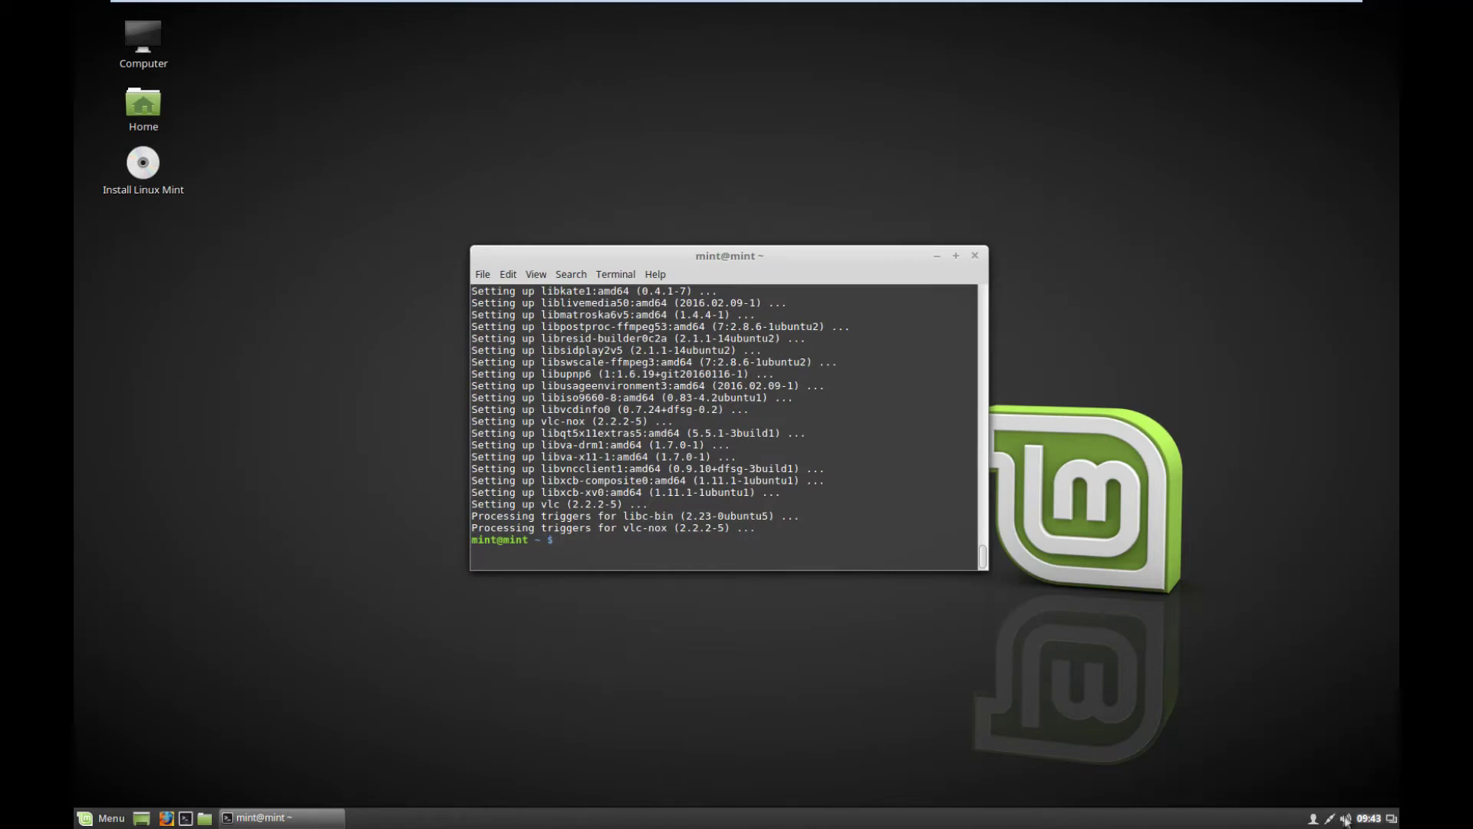
pyautogui.click(1366, 821)
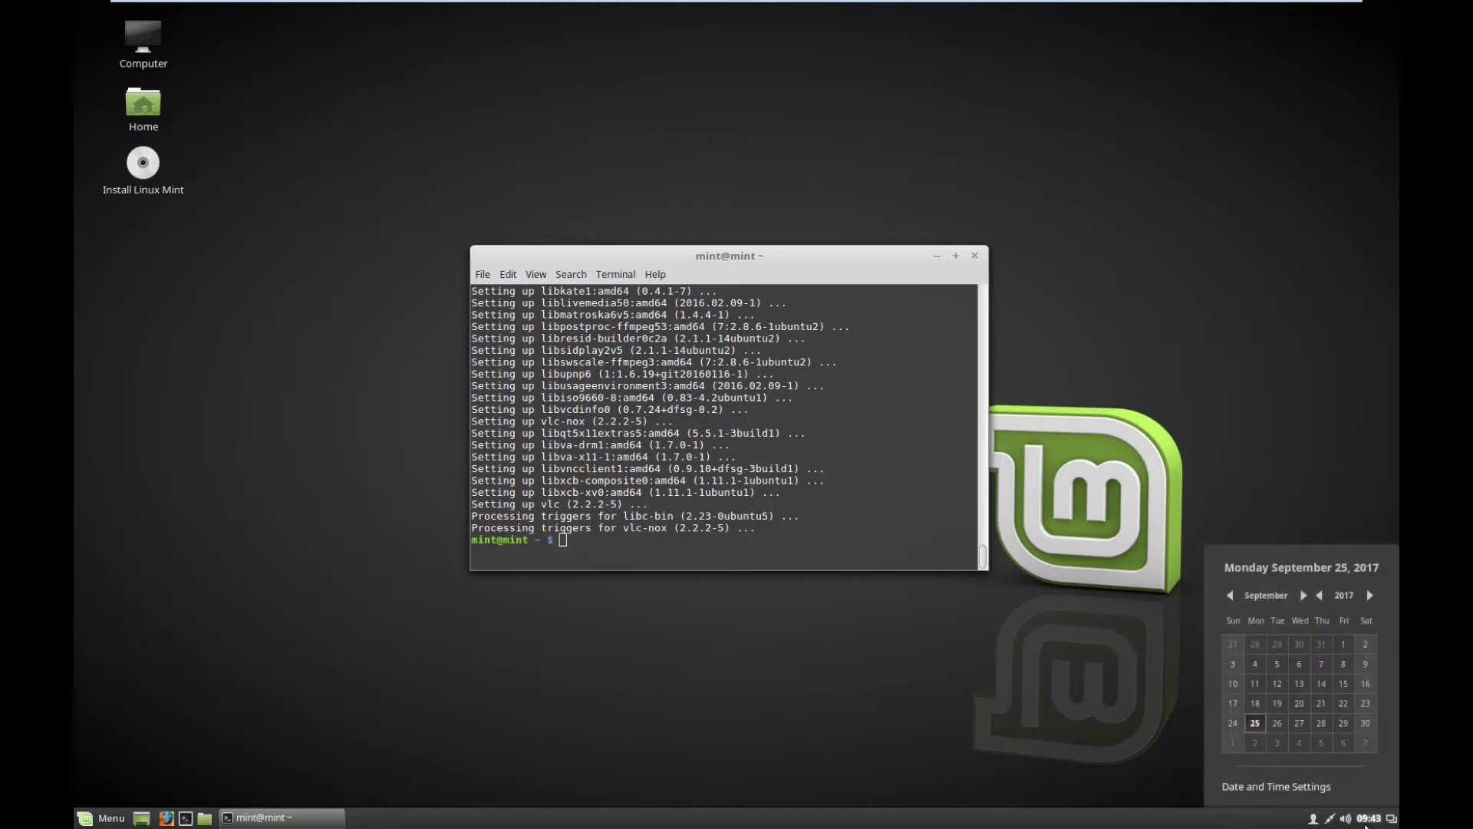
pyautogui.click(1366, 823)
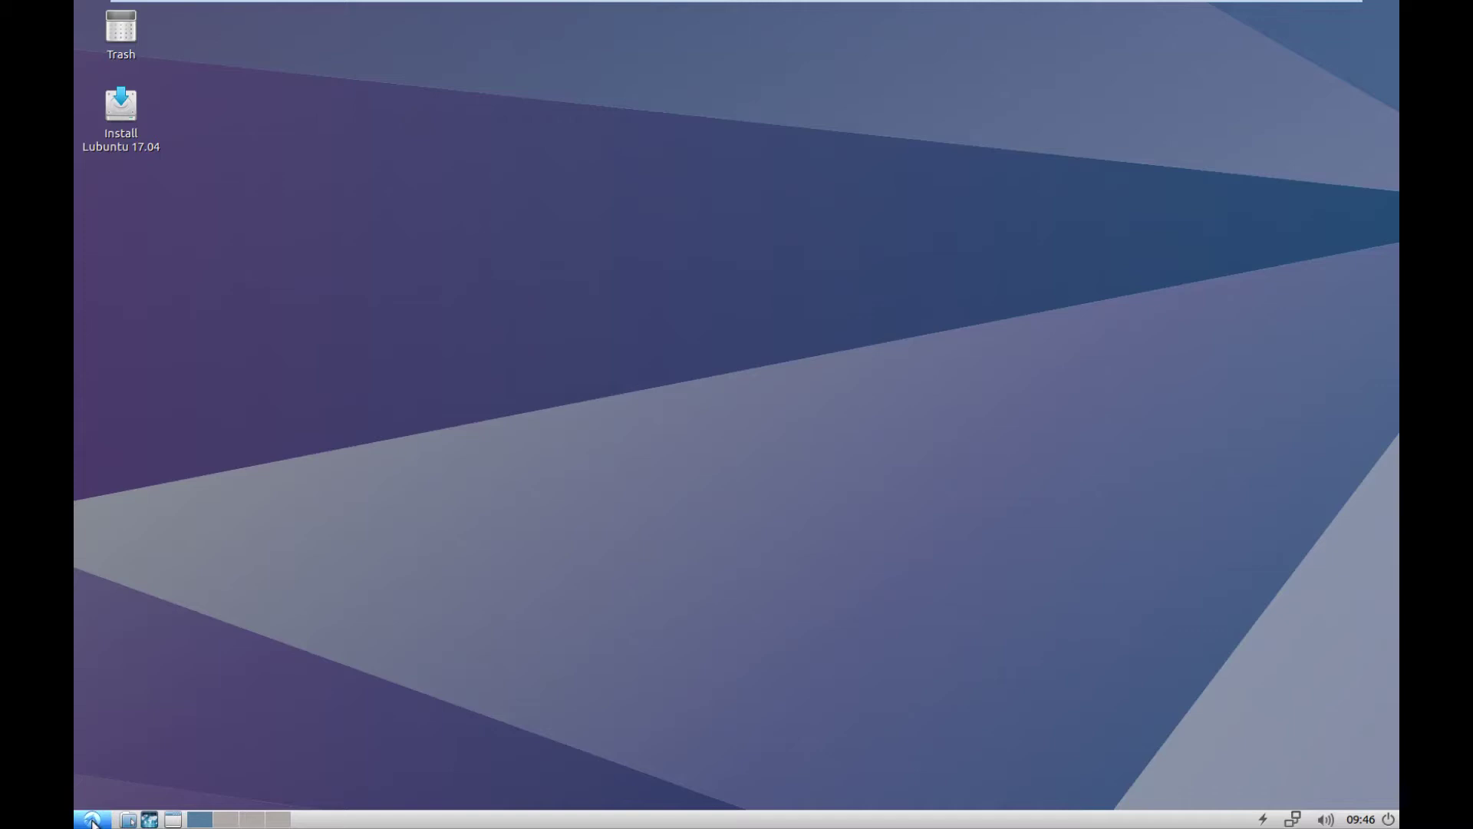
# Browse the Lubuntu menu's Graphics, Internet, Sound & Video, System Tools and Preferences categories.
pyautogui.click(92, 820)
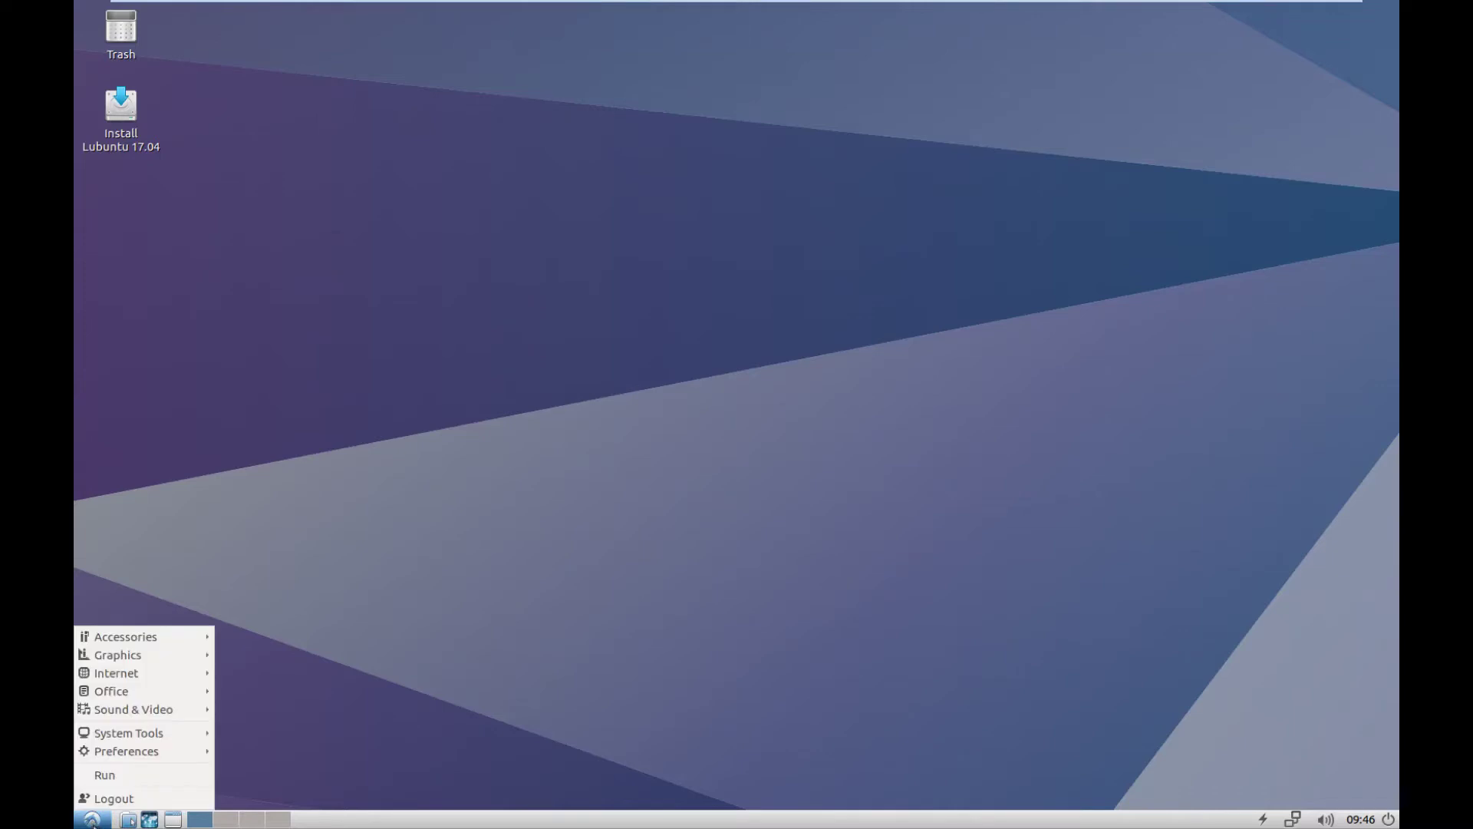
pyautogui.moveTo(174, 638)
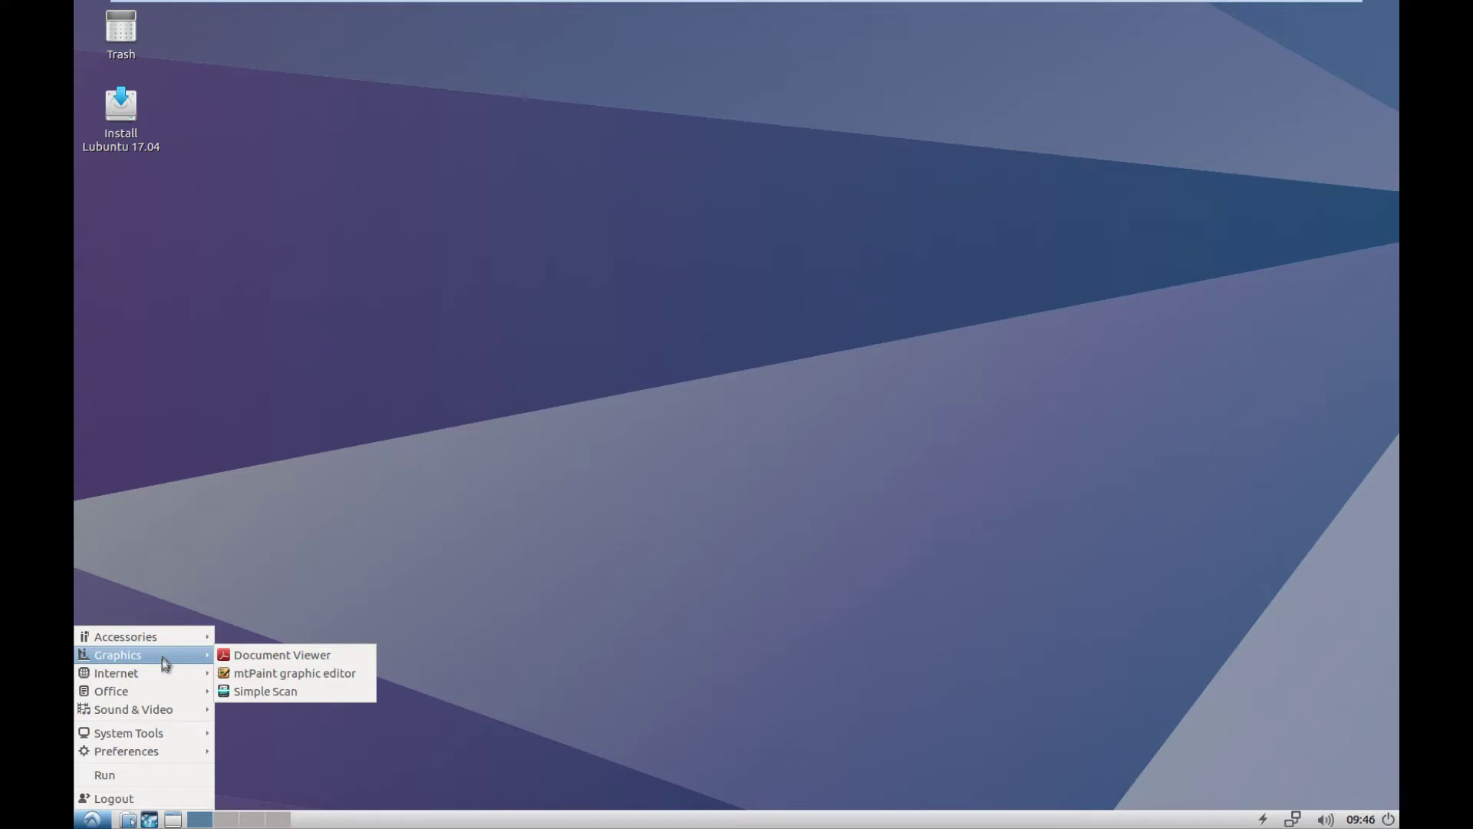
pyautogui.moveTo(161, 673)
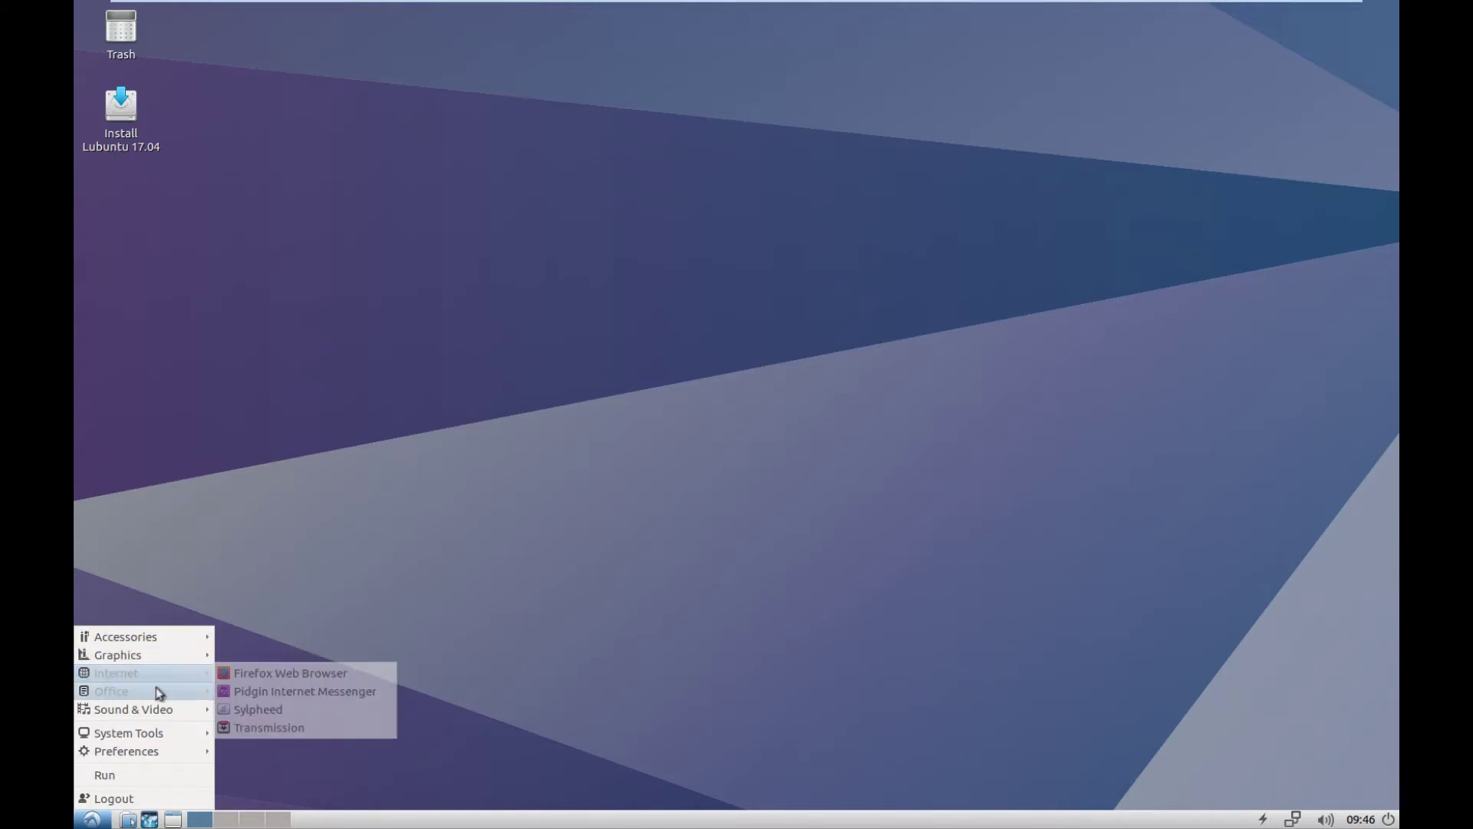
pyautogui.moveTo(158, 709)
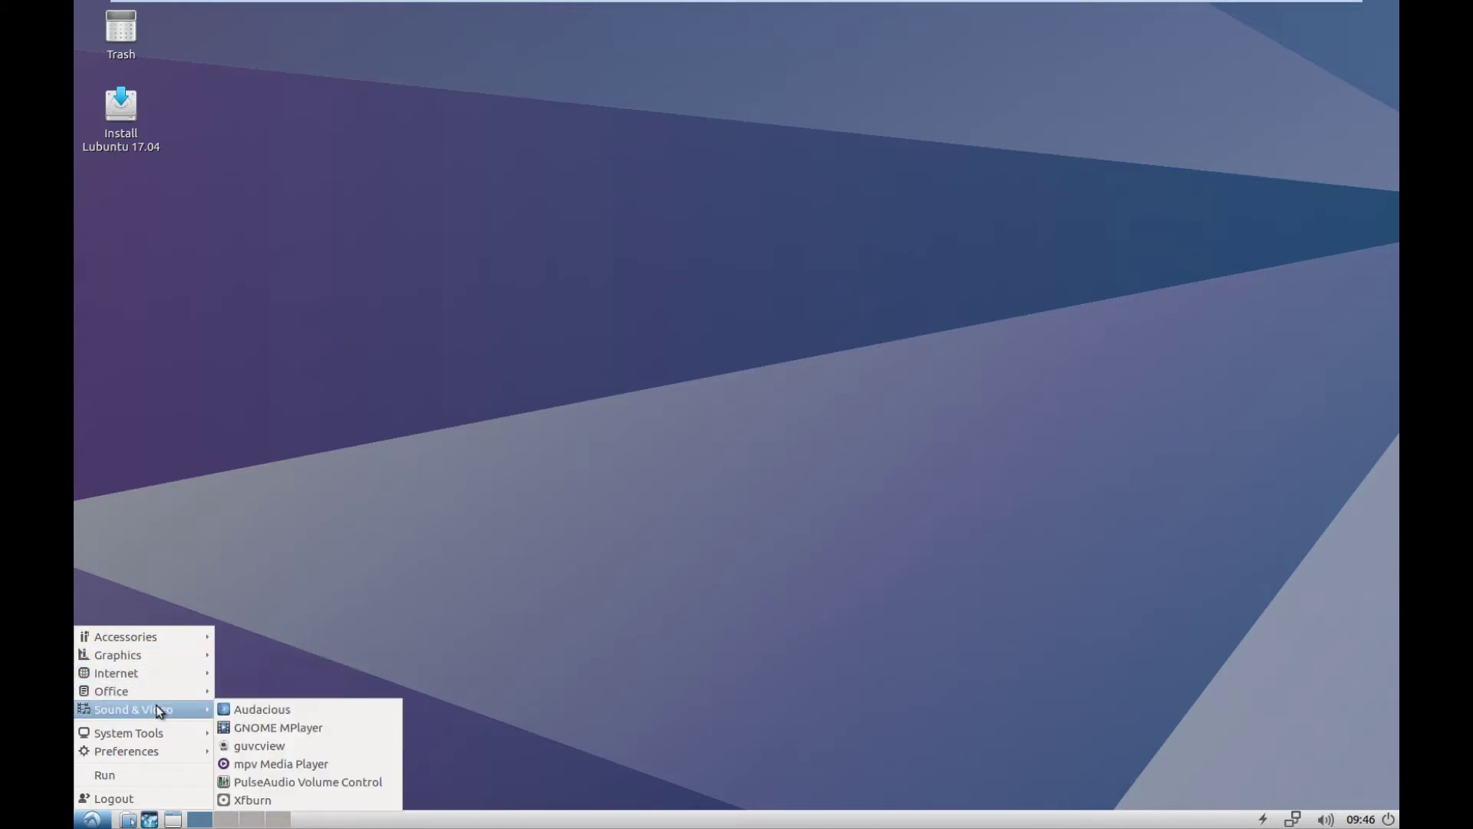
pyautogui.moveTo(160, 735)
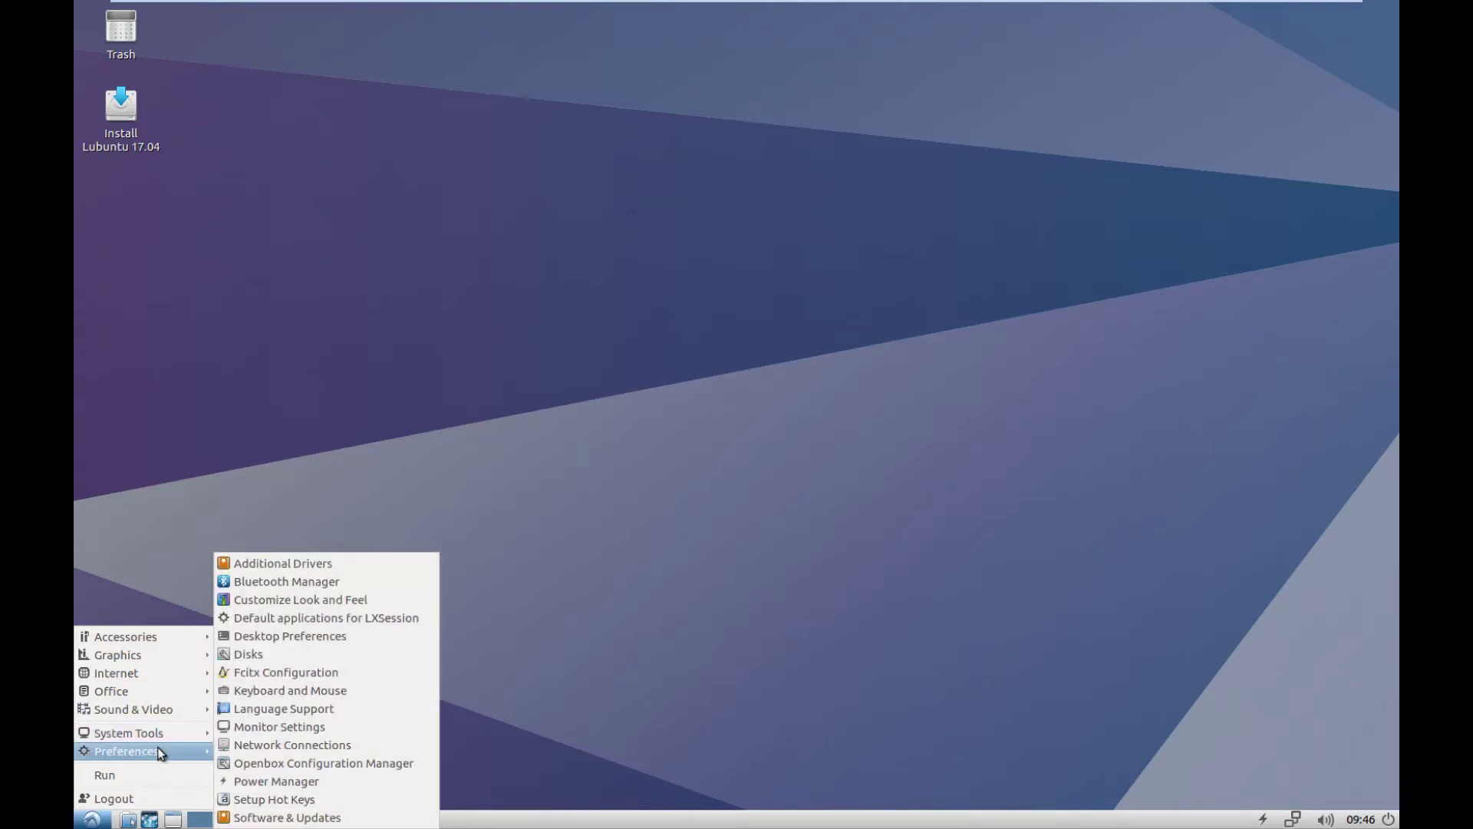
# In a new LXTerminal, run 'sudo apt install vlc' and agree to install 61 new packages.
pyautogui.hotkey('ctrl', 'alt', 't')
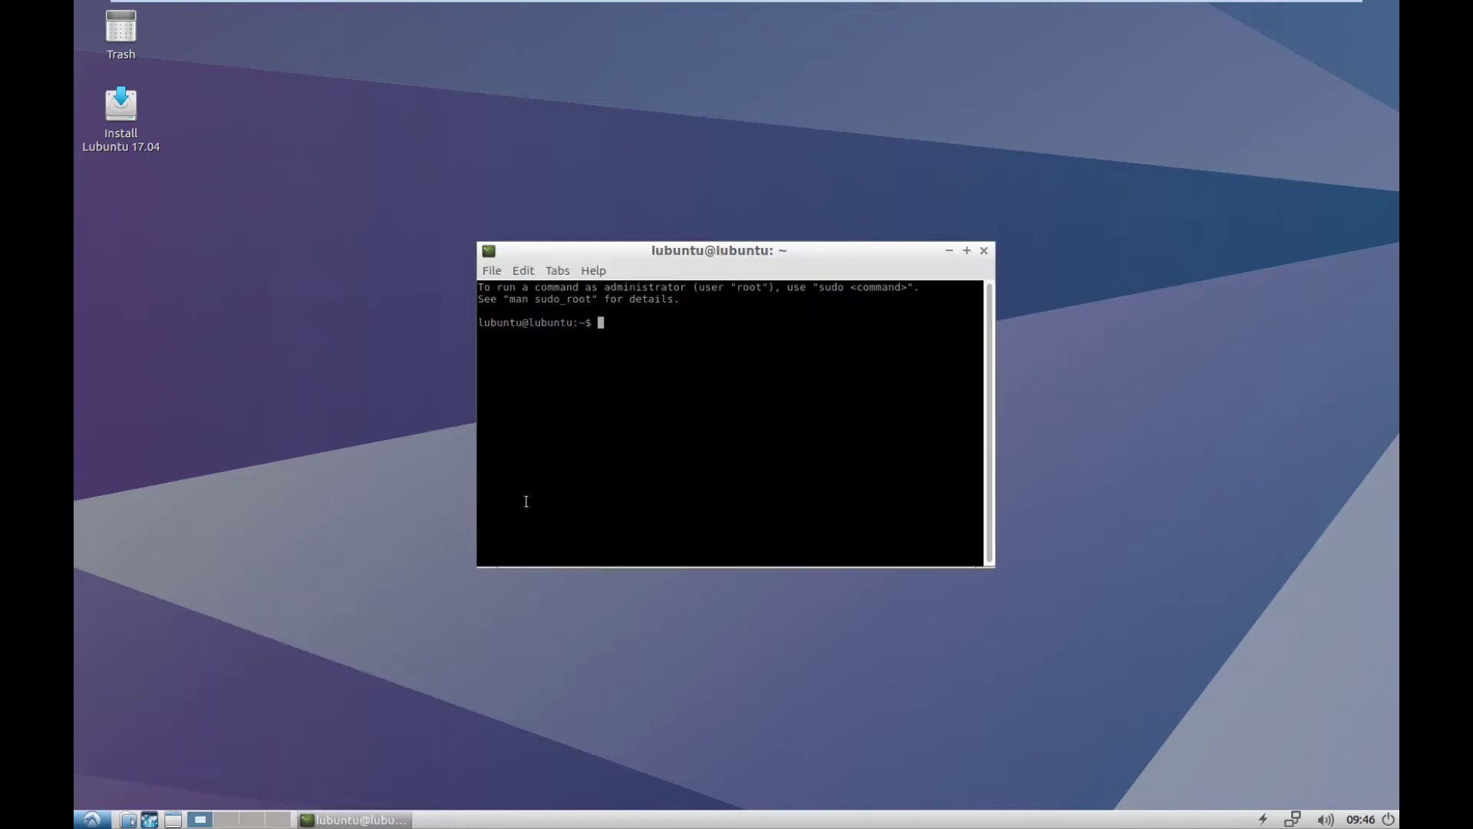
pyautogui.write('sudo apt install vlc')
pyautogui.press('Return')
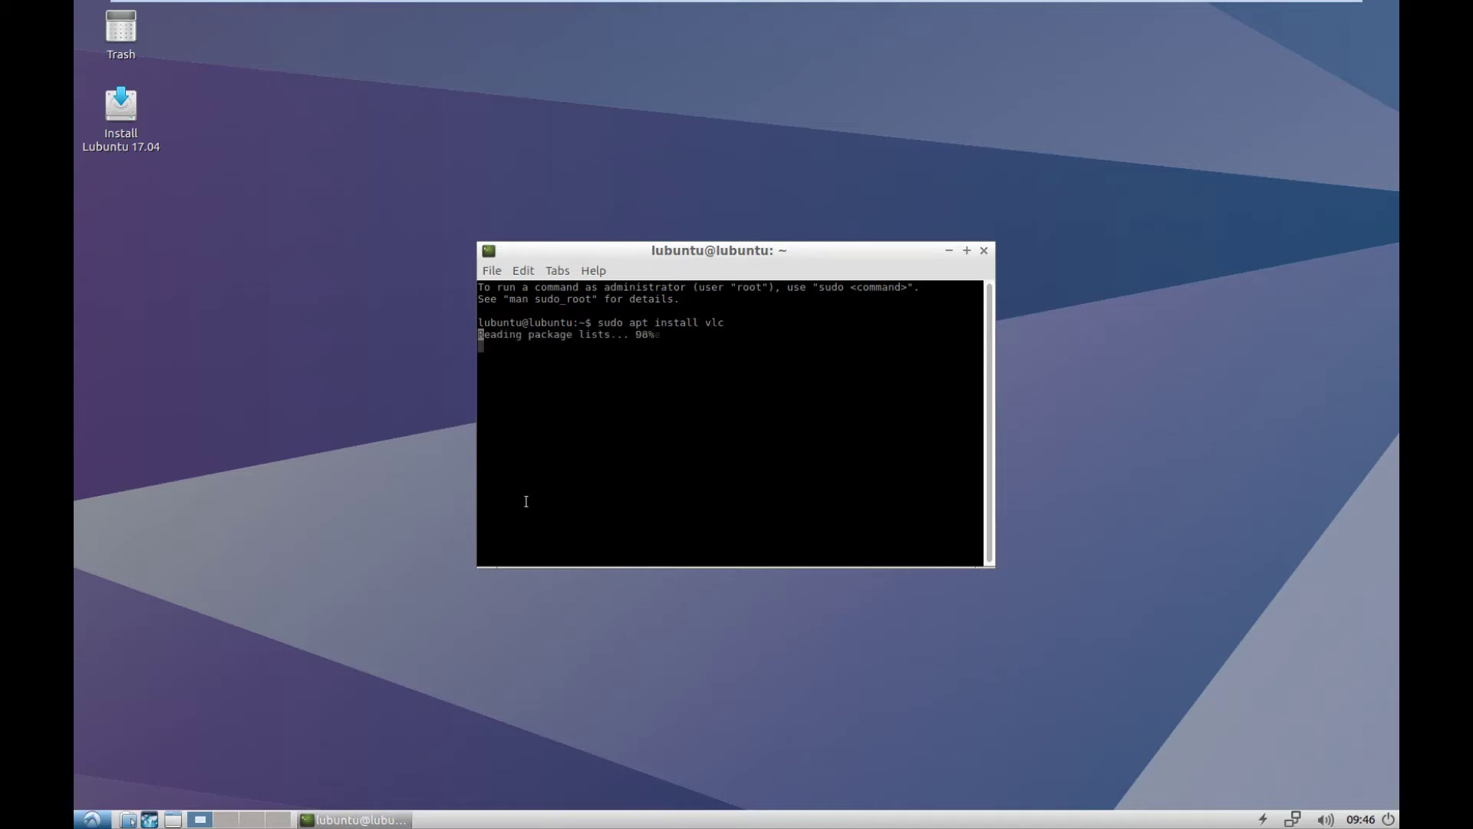
pyautogui.press('Return')
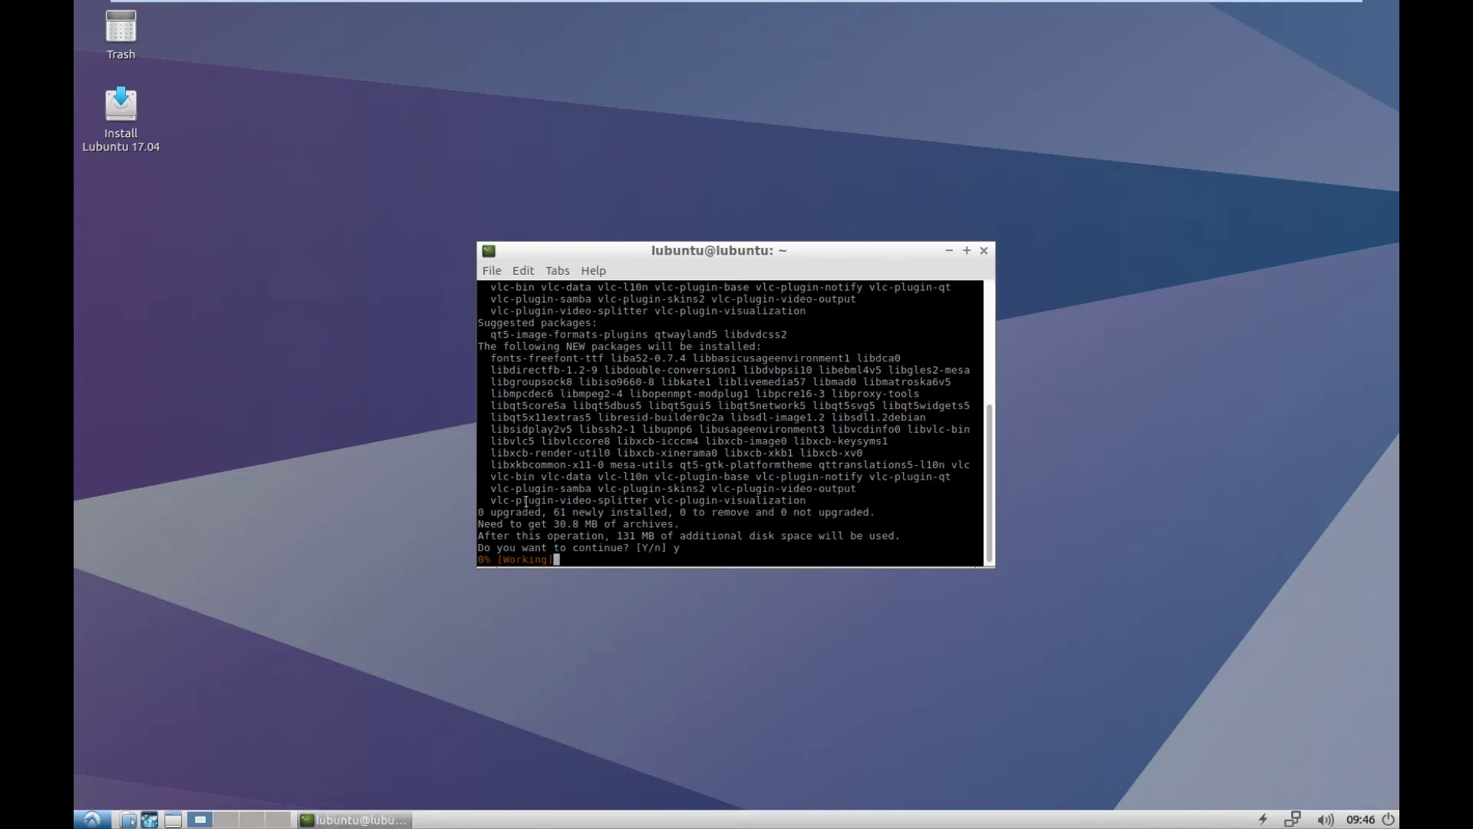
pyautogui.rightClick(510, 818)
# Set the Lubuntu panel edge to Top in Panel Preferences.
pyautogui.click(569, 738)
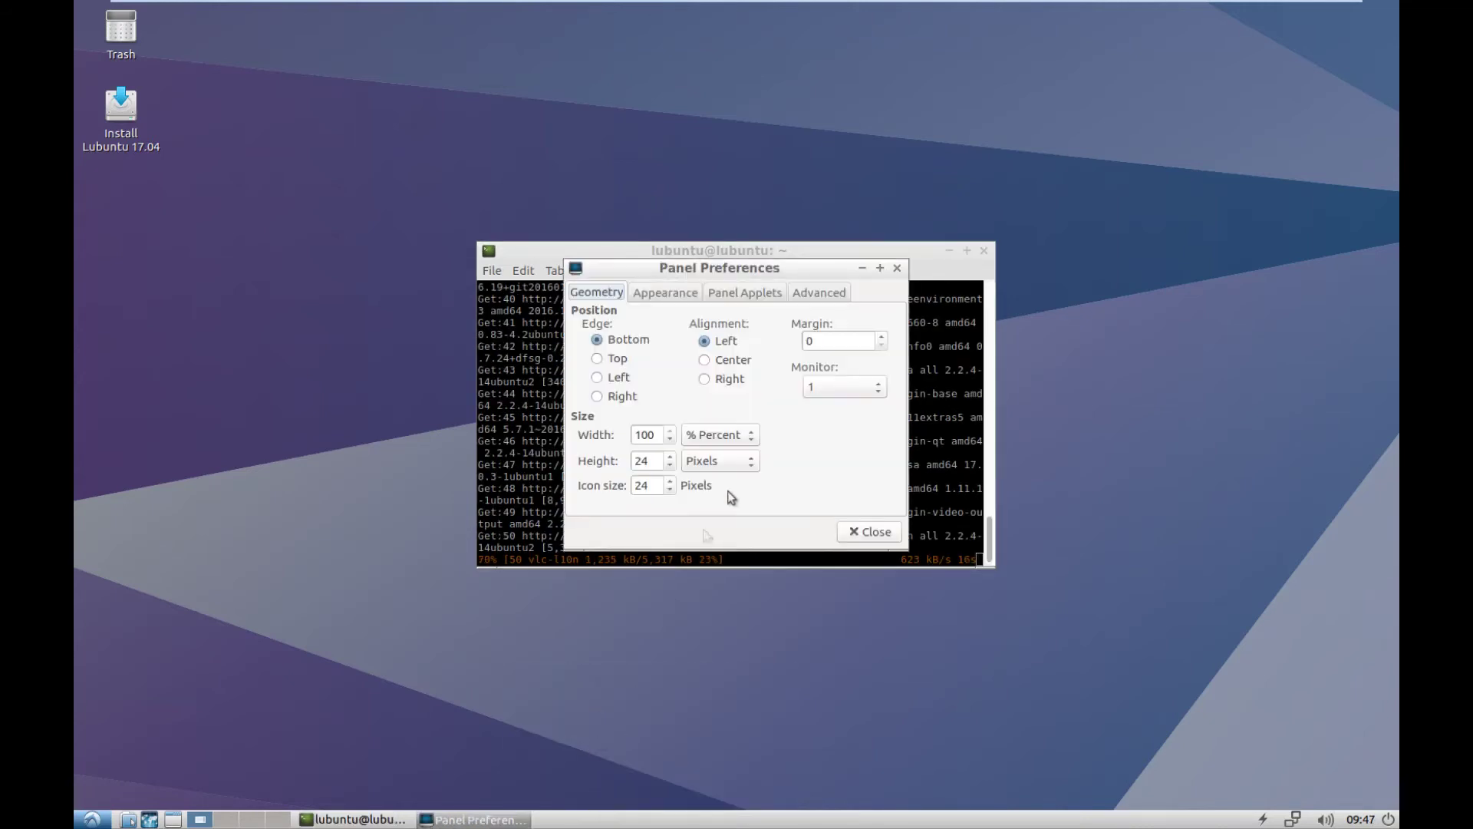
pyautogui.click(615, 359)
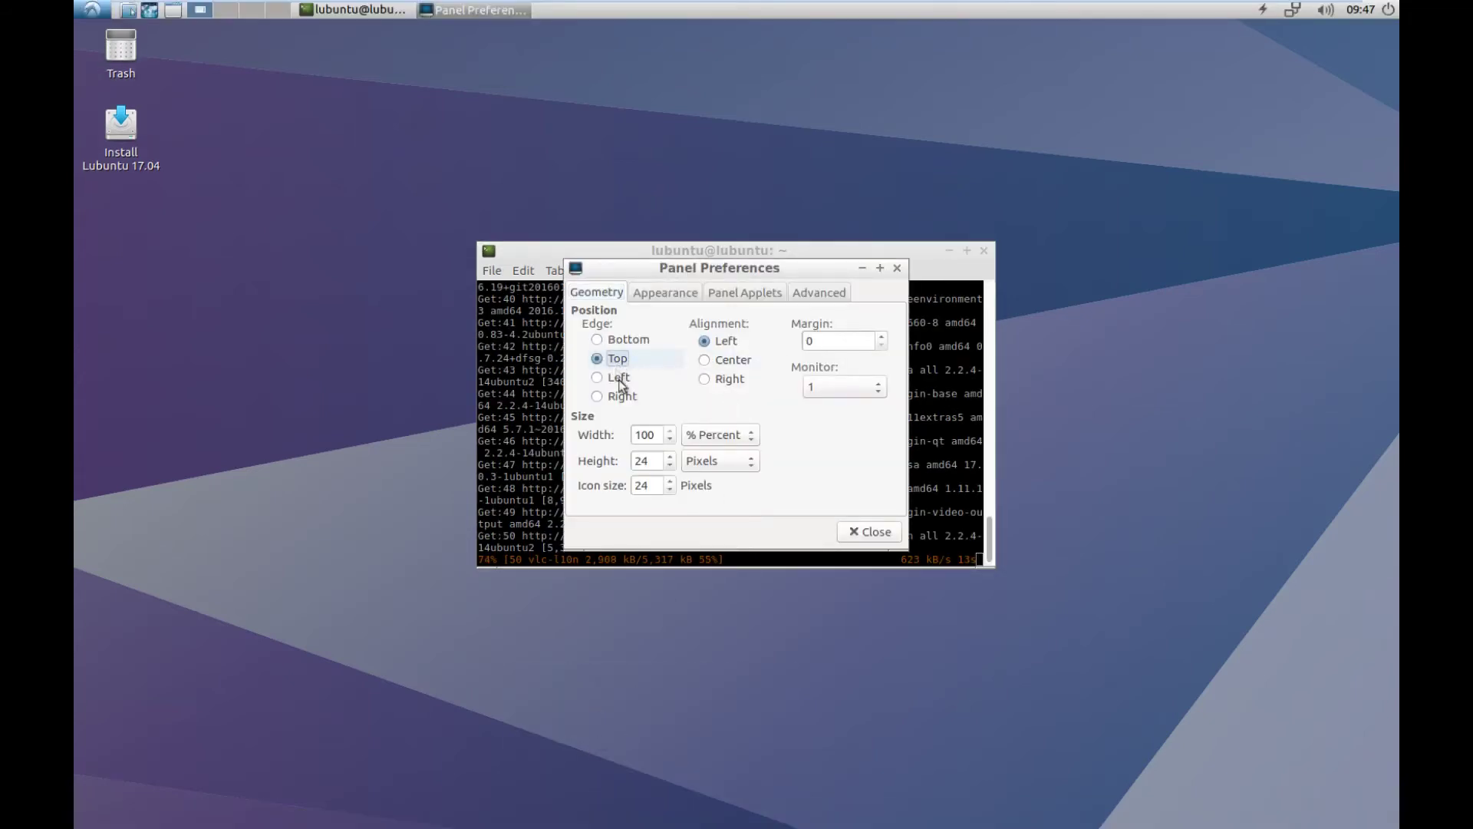
pyautogui.click(868, 531)
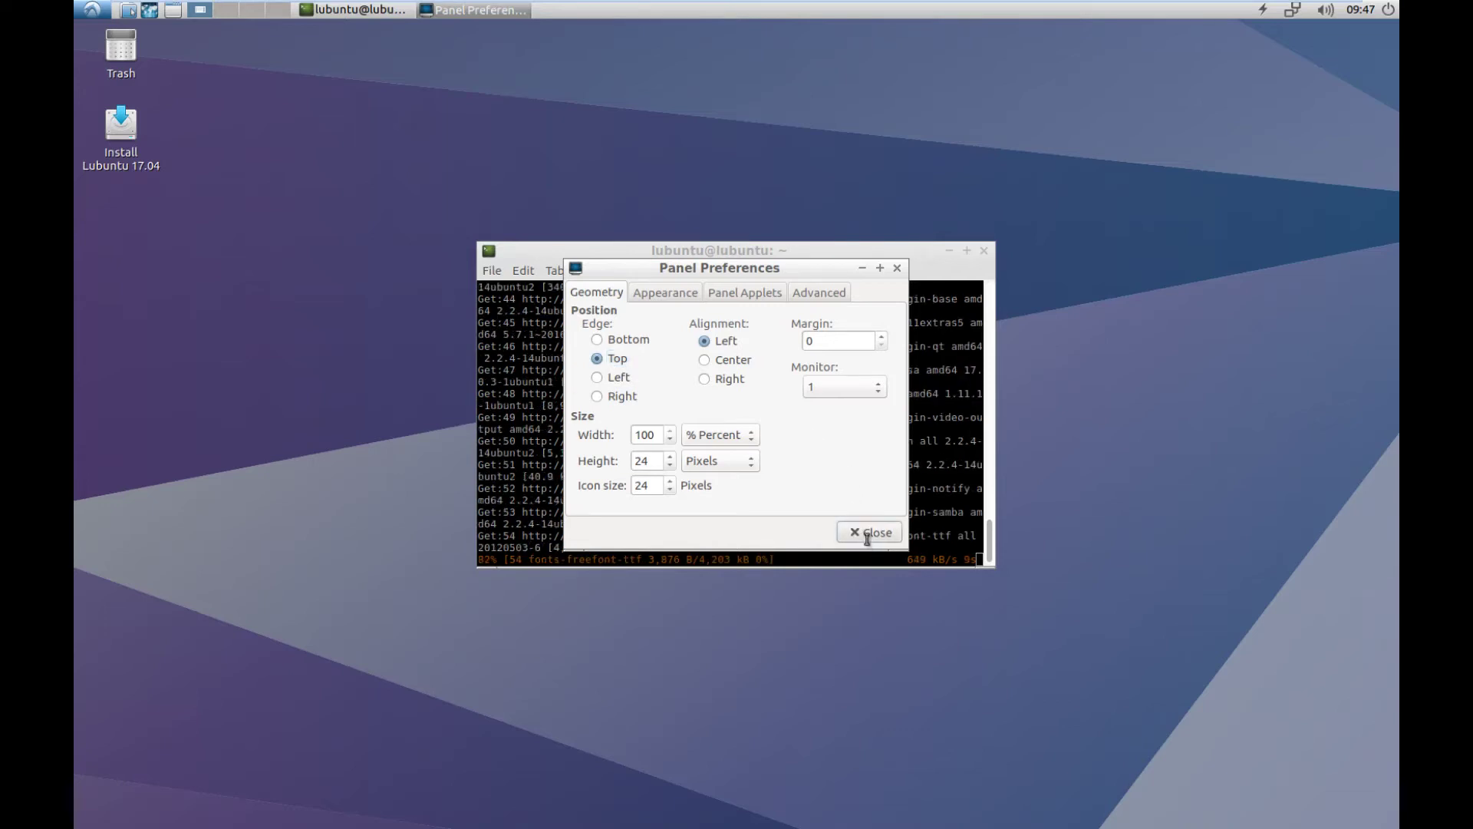
# Minimise the terminal window while the VLC download continues.
pyautogui.click(93, 11)
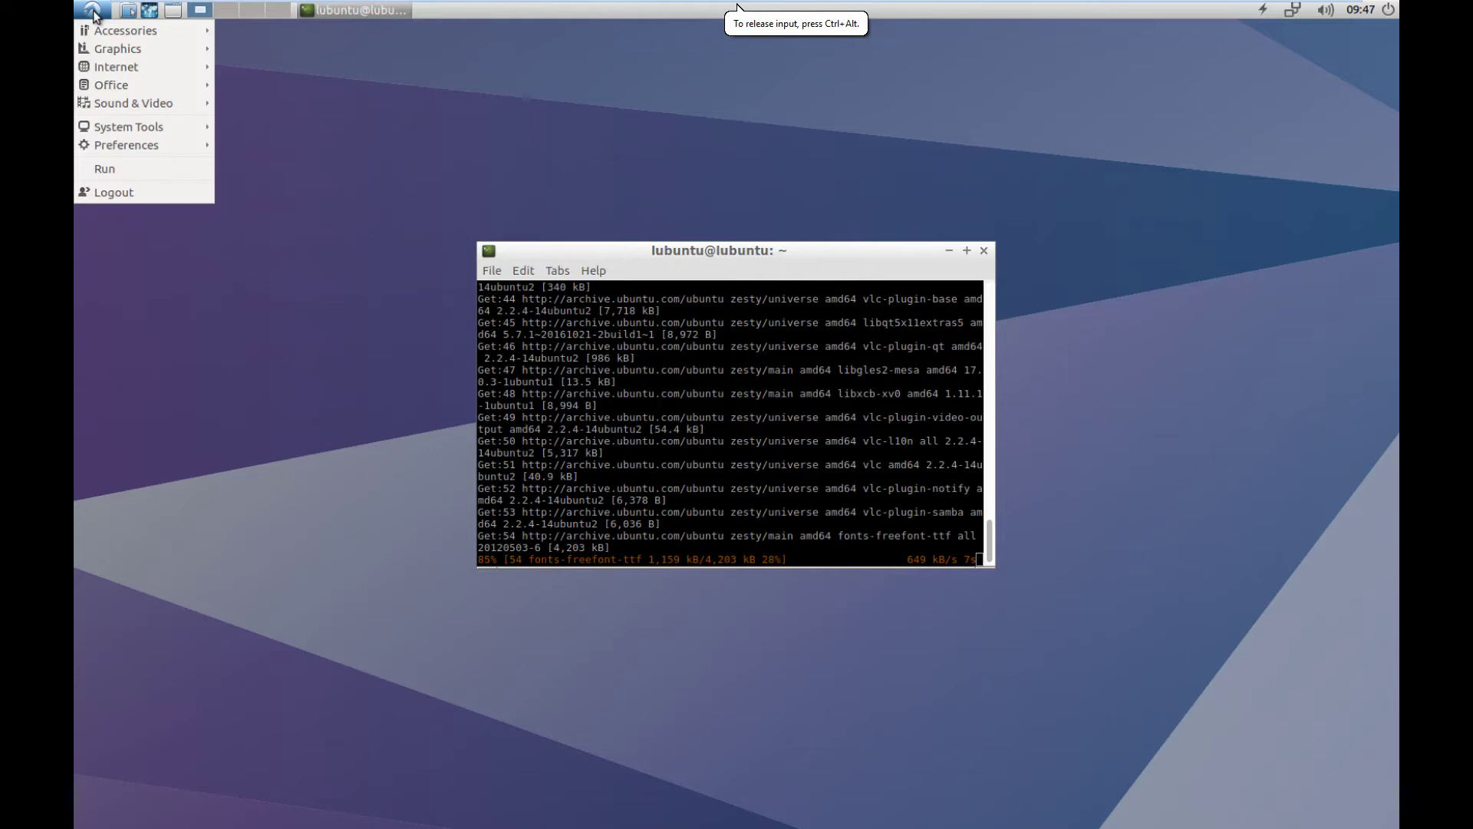
pyautogui.click(93, 11)
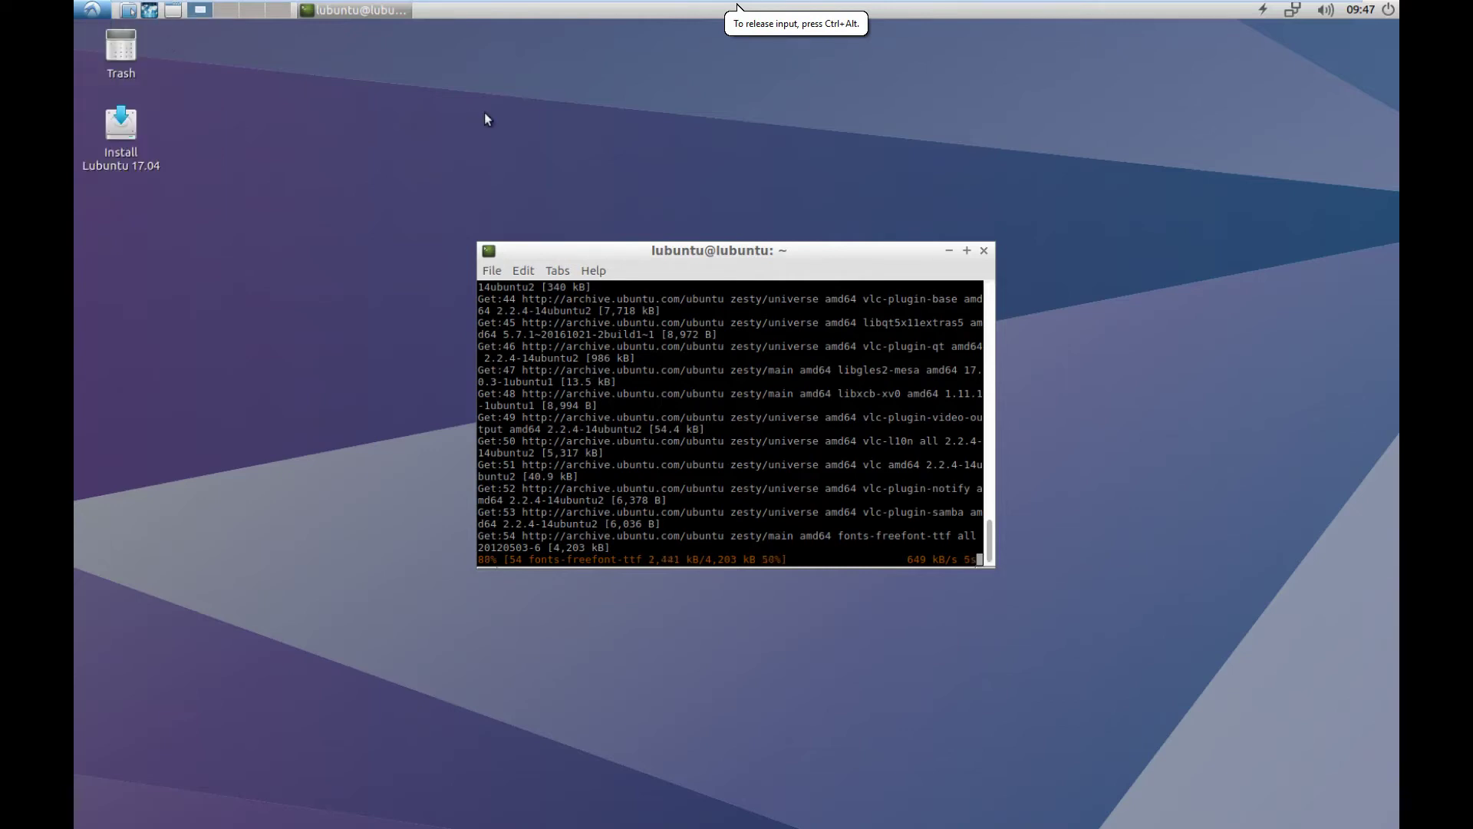
pyautogui.click(949, 251)
pyautogui.click(93, 10)
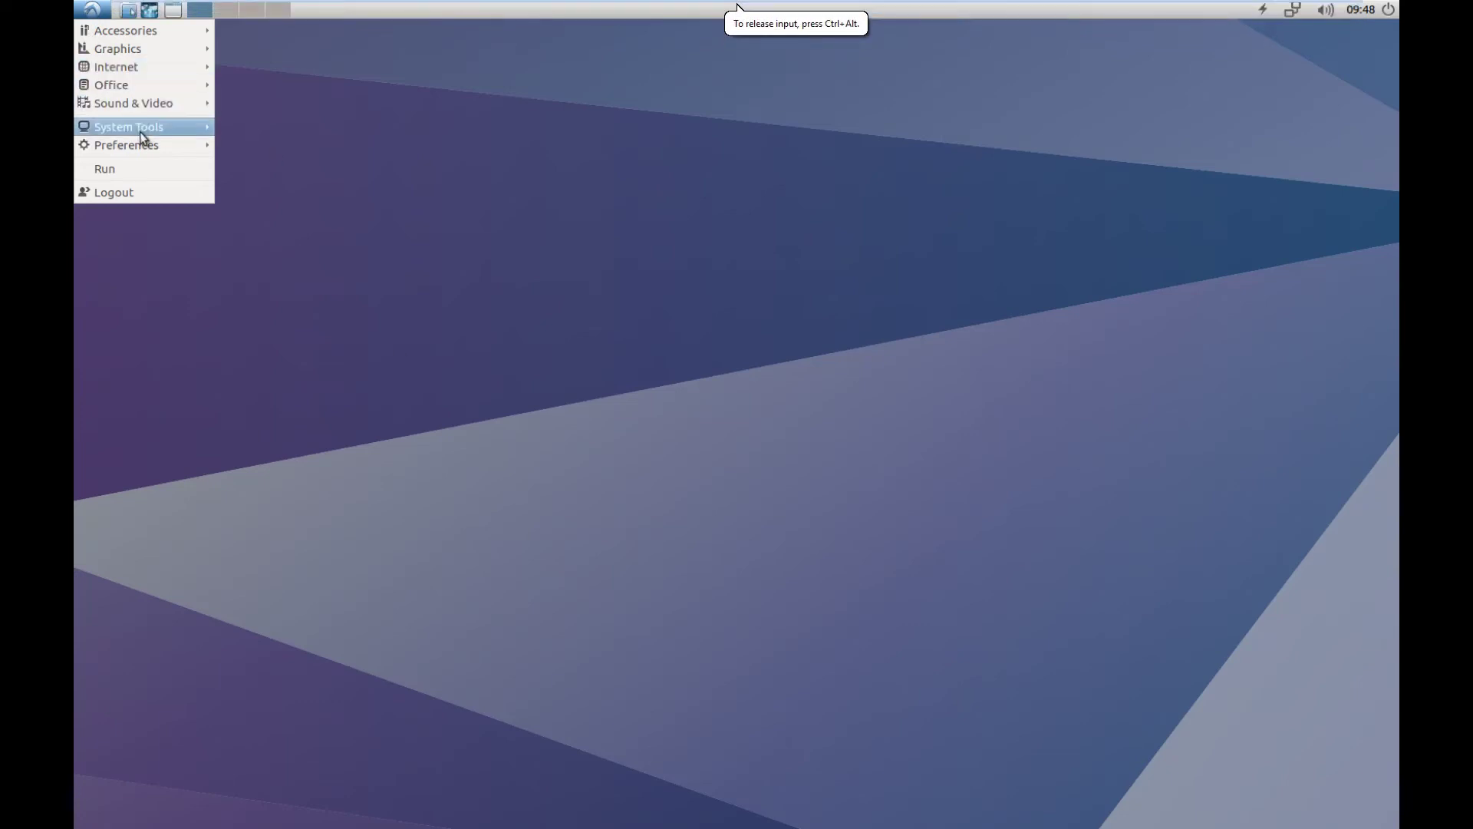
# Start Software from System Tools and browse its Graphics & Photography category.
pyautogui.moveTo(140, 132)
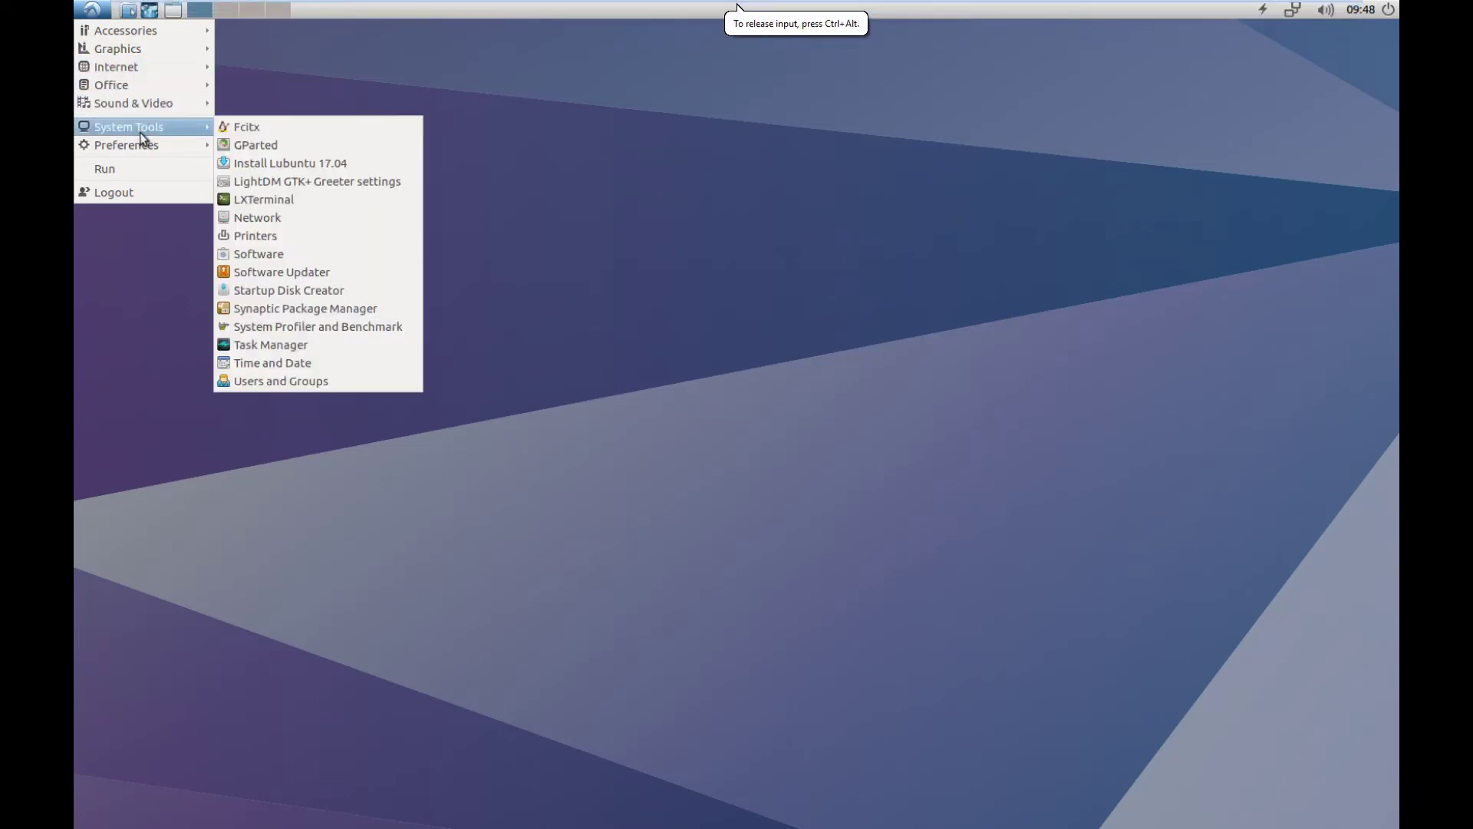
pyautogui.click(292, 258)
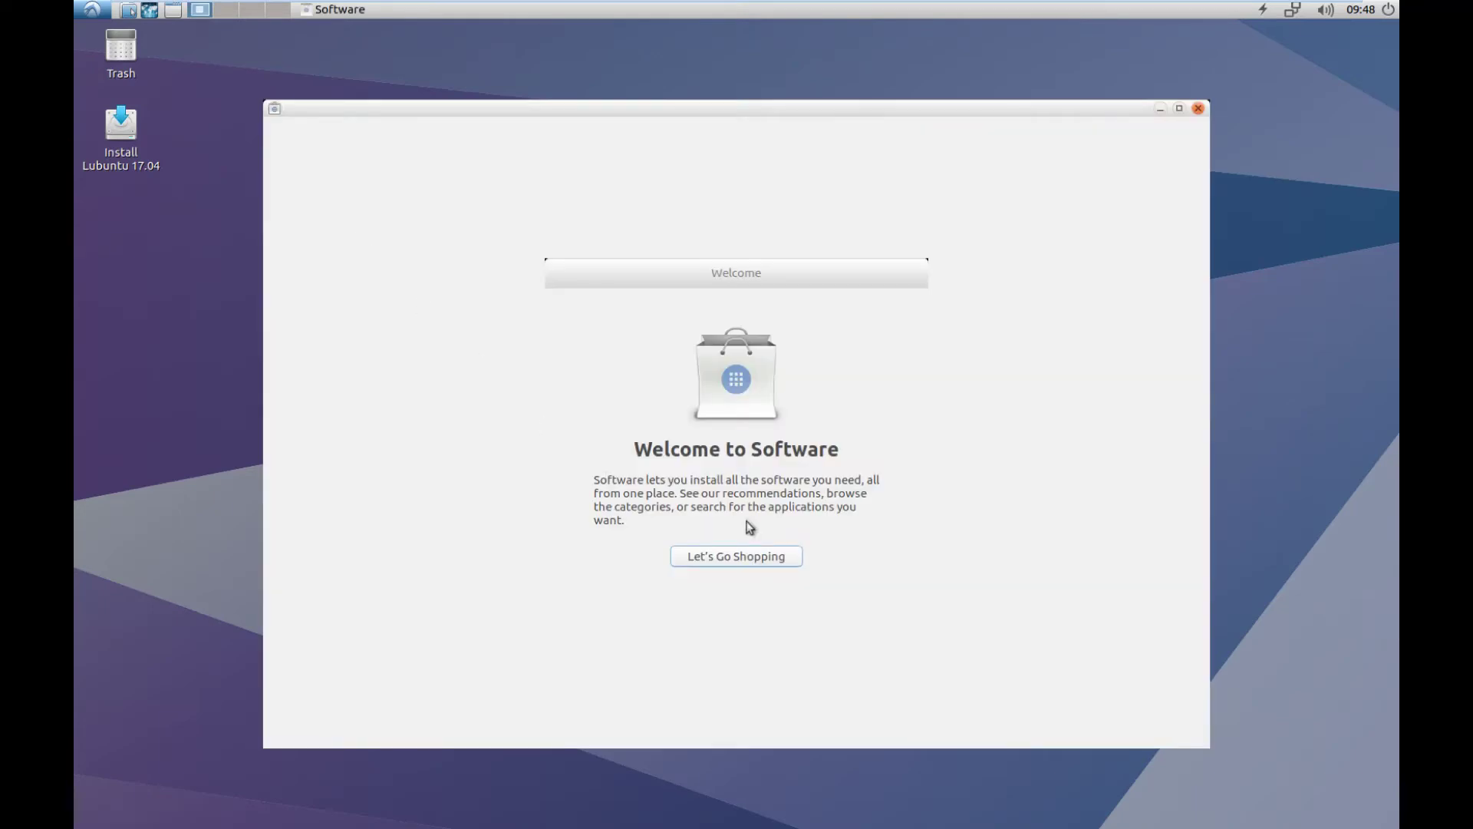
pyautogui.click(679, 558)
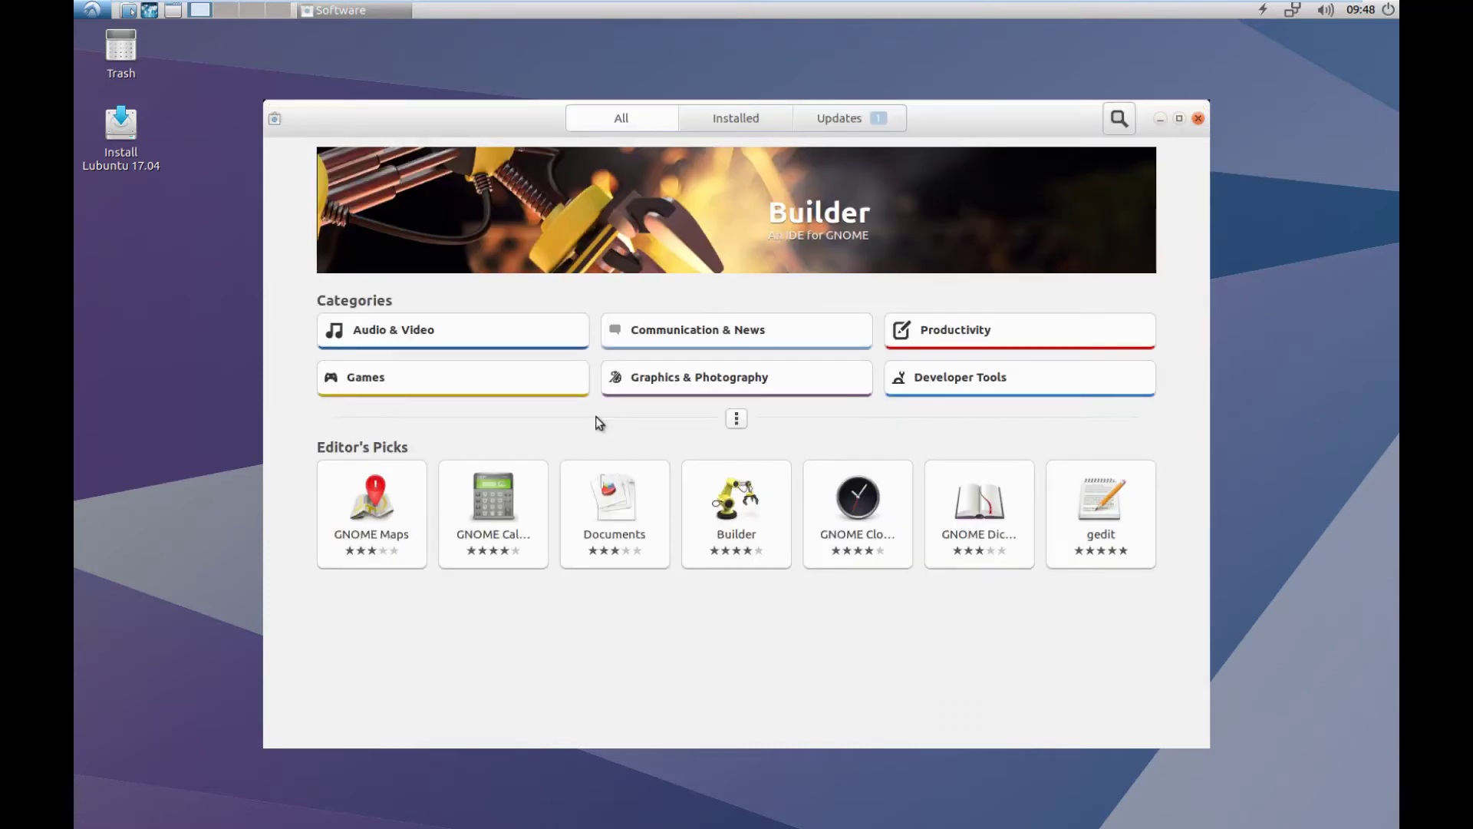
pyautogui.click(658, 382)
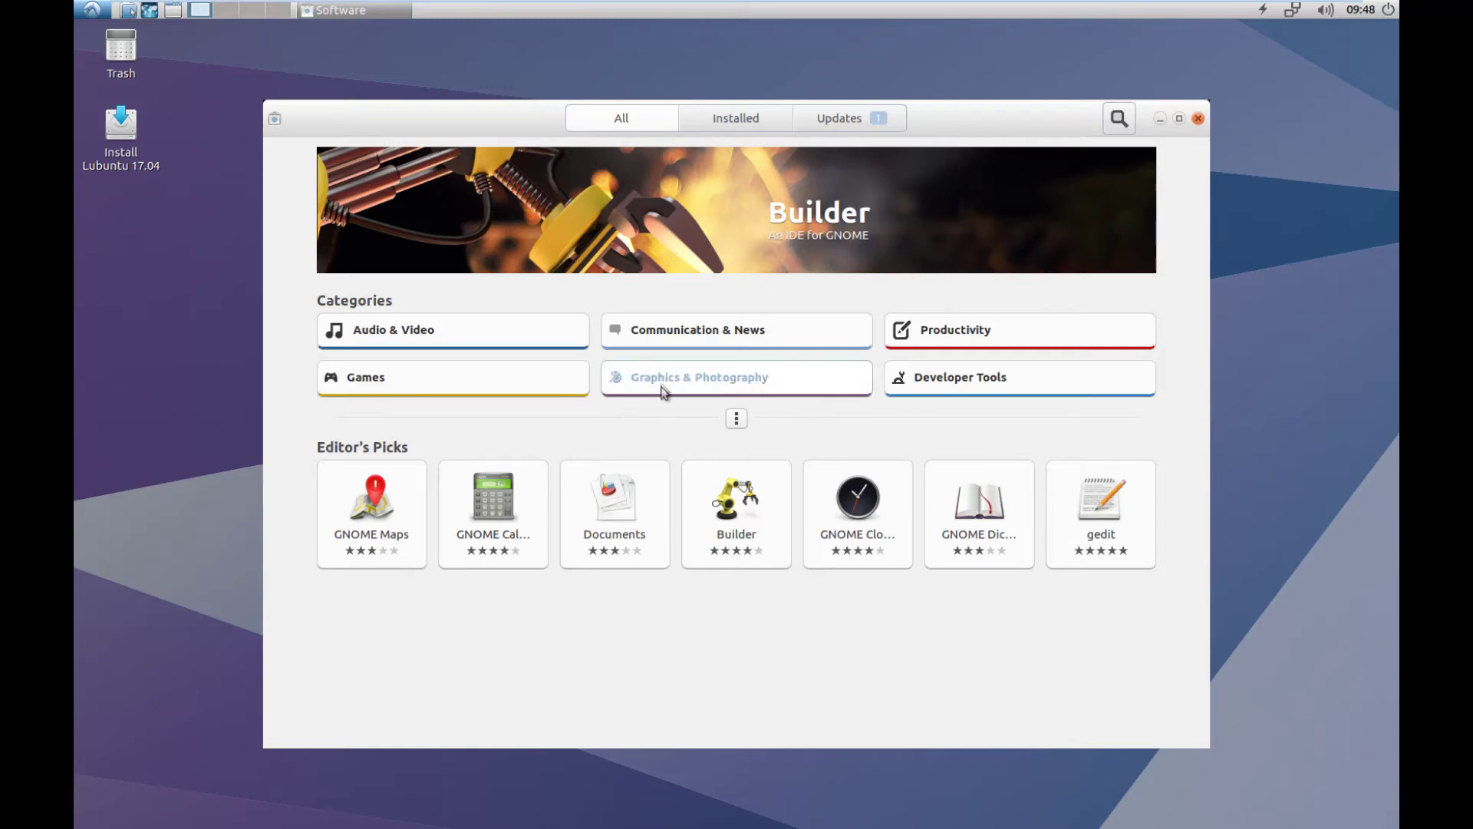
# Install KolourPaint from its details page and launch it.
pyautogui.scroll(-5, 932, 372)
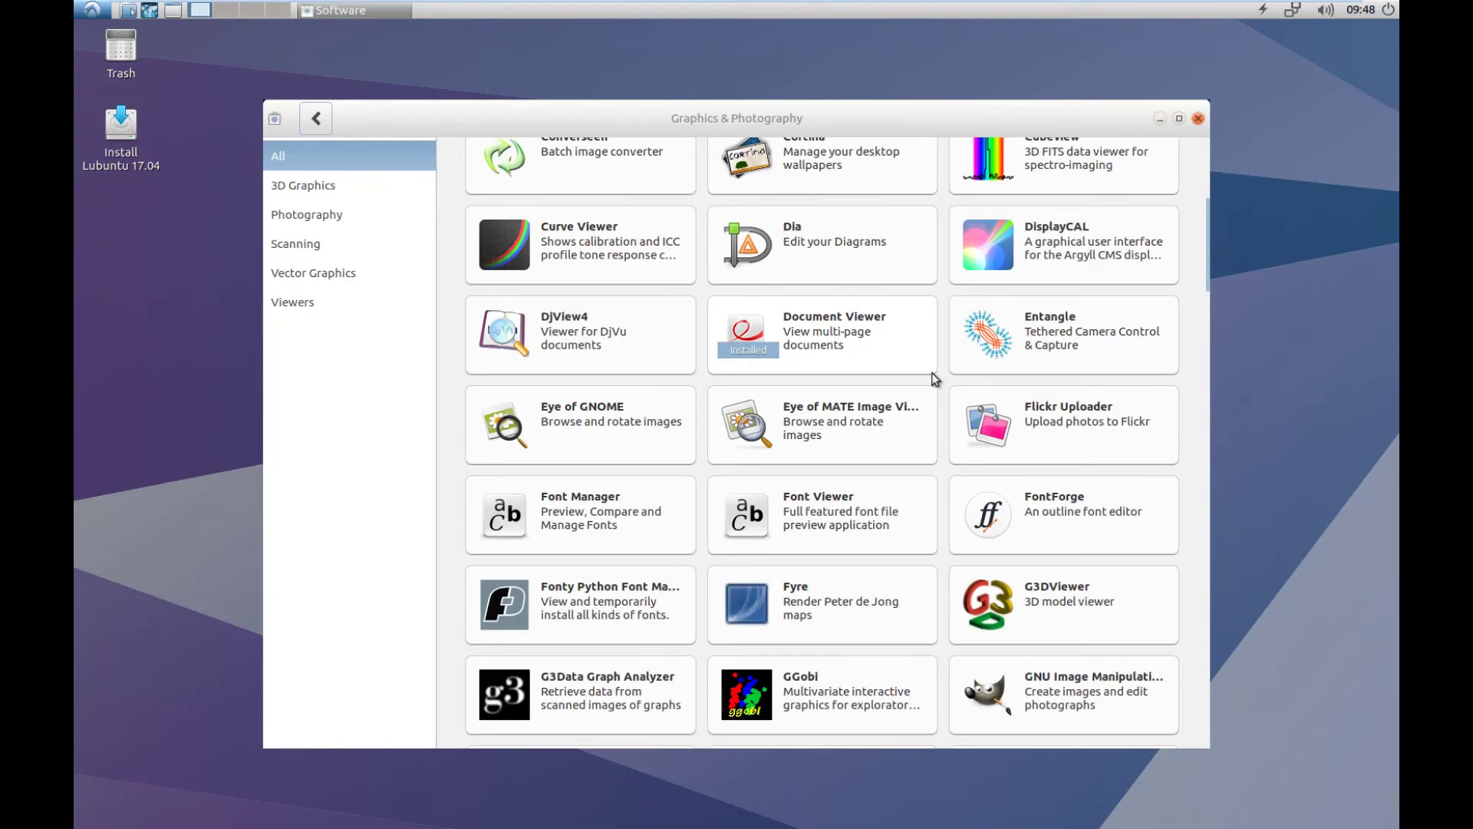
pyautogui.scroll(-5, 931, 372)
pyautogui.scroll(-6, 935, 379)
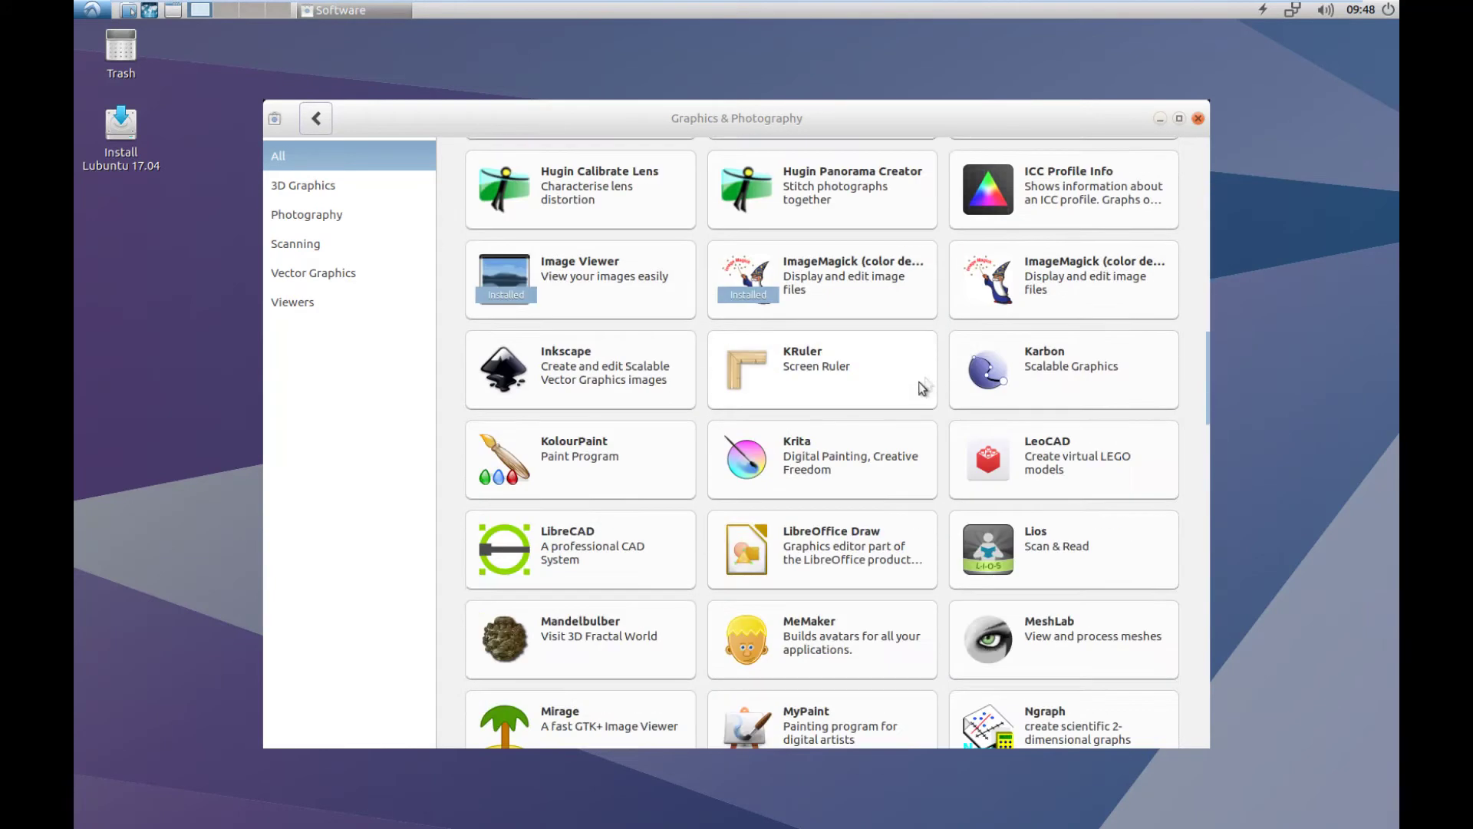
pyautogui.click(563, 447)
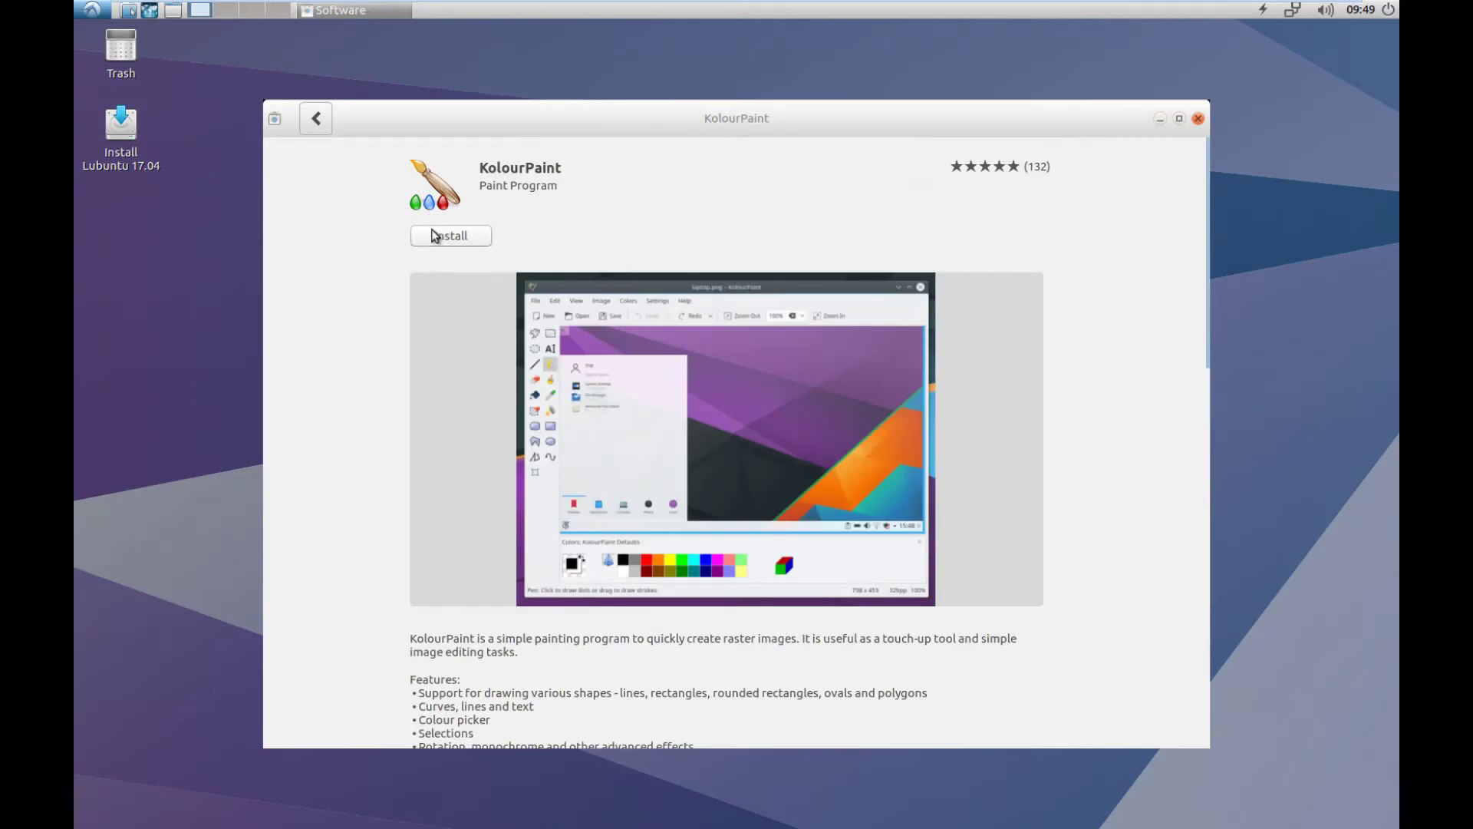
pyautogui.click(432, 234)
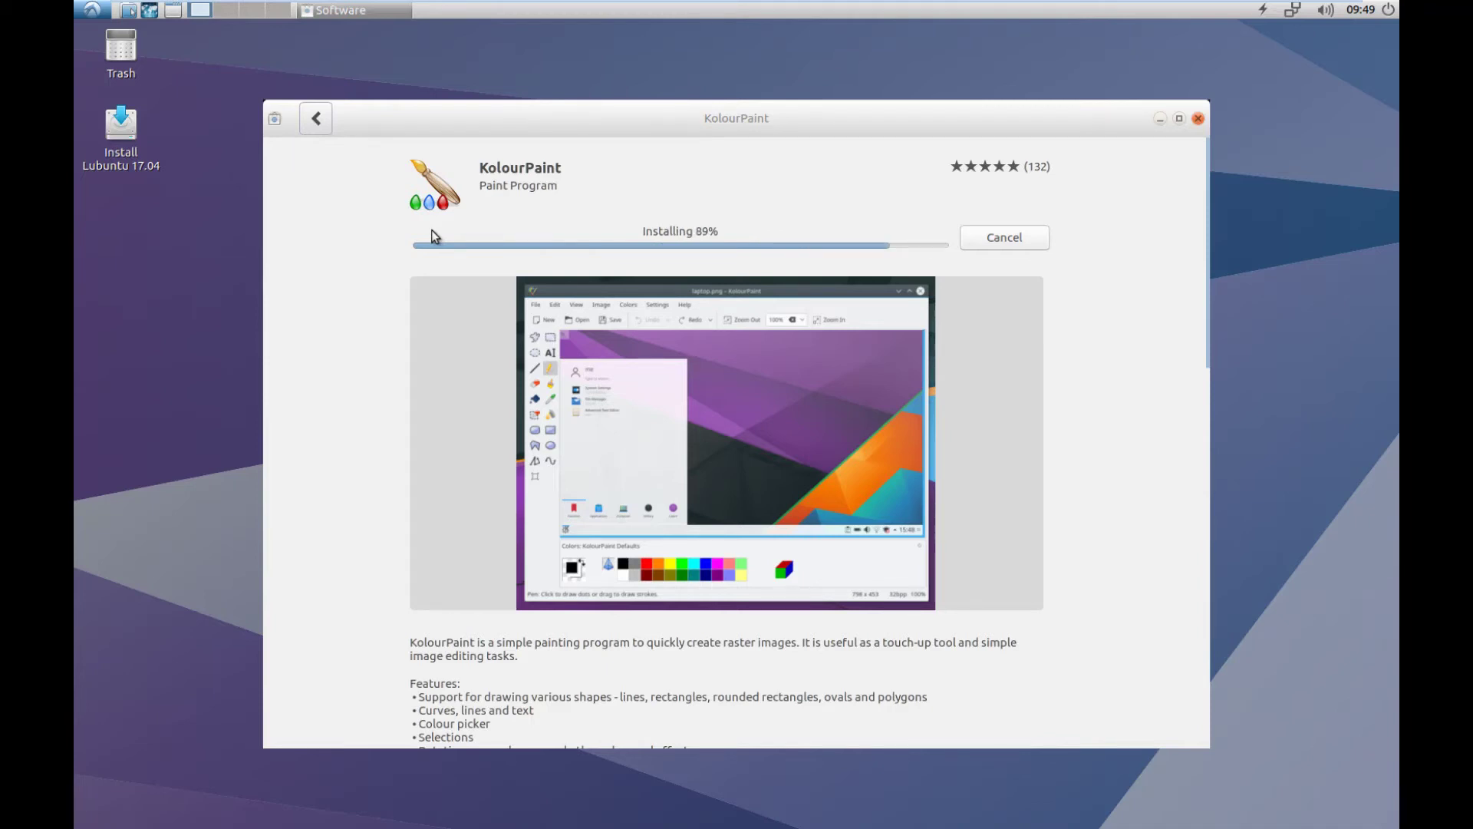
pyautogui.click(448, 238)
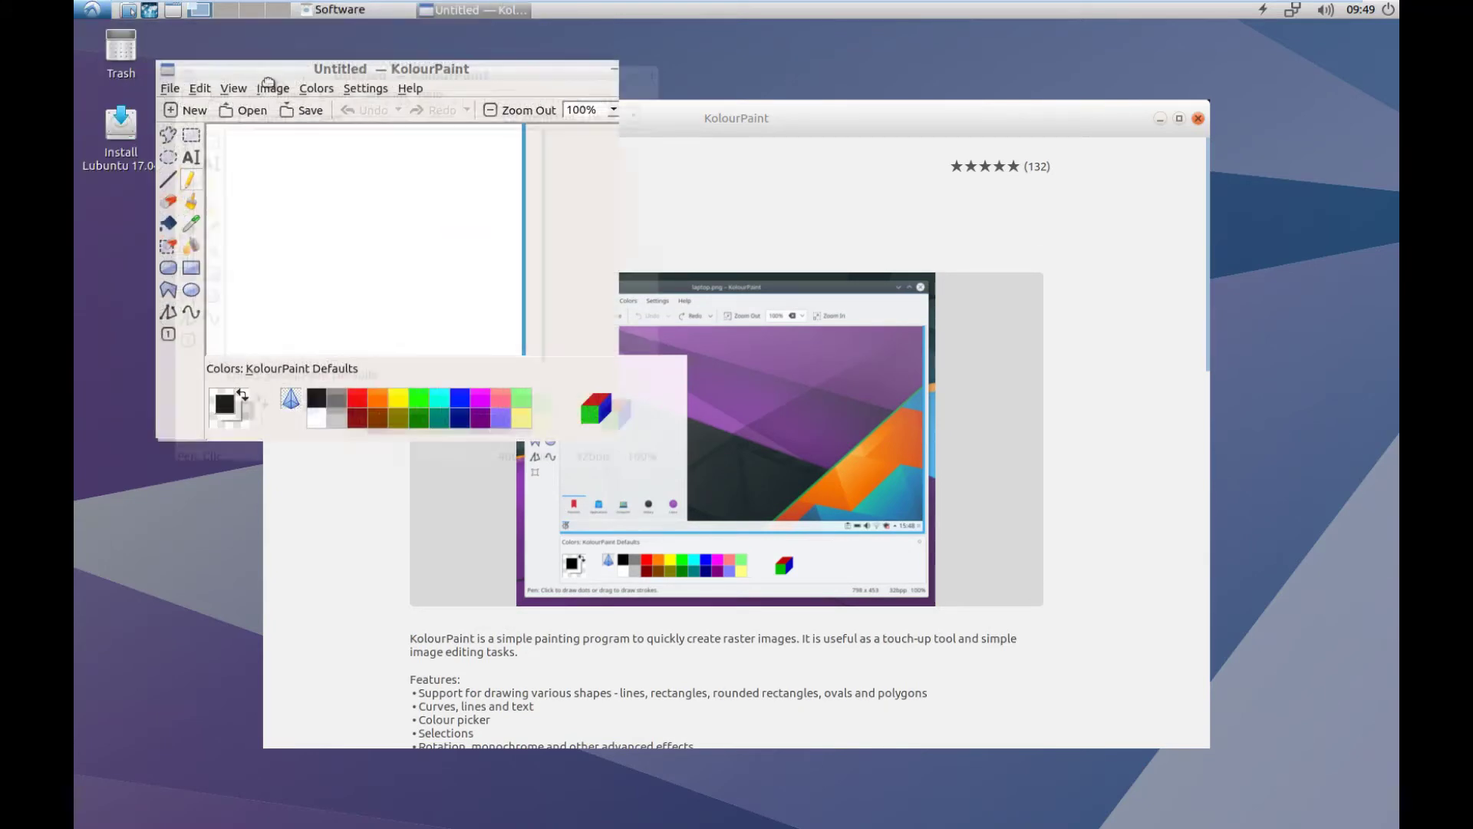
# Paint a freehand oval with the Brush tool and write HELLO inside it.
pyautogui.click(202, 213)
pyautogui.click(227, 214)
pyautogui.moveTo(358, 266)
pyautogui.mouseDown()
pyautogui.moveTo(332, 237)
pyautogui.moveTo(338, 280)
pyautogui.mouseUp()
pyautogui.moveTo(371, 215)
pyautogui.mouseDown()
pyautogui.moveTo(366, 250)
pyautogui.moveTo(388, 251)
pyautogui.mouseUp()
pyautogui.moveTo(366, 232)
pyautogui.mouseDown()
pyautogui.moveTo(411, 257)
pyautogui.moveTo(408, 230)
pyautogui.mouseUp()
pyautogui.moveTo(395, 215)
pyautogui.mouseDown()
pyautogui.moveTo(415, 209)
pyautogui.moveTo(447, 270)
pyautogui.mouseUp()
pyautogui.moveTo(457, 223); pyautogui.dragTo(482, 272)
pyautogui.moveTo(504, 226)
pyautogui.mouseDown()
pyautogui.moveTo(488, 247)
pyautogui.moveTo(505, 232)
pyautogui.moveTo(499, 266)
pyautogui.mouseUp()
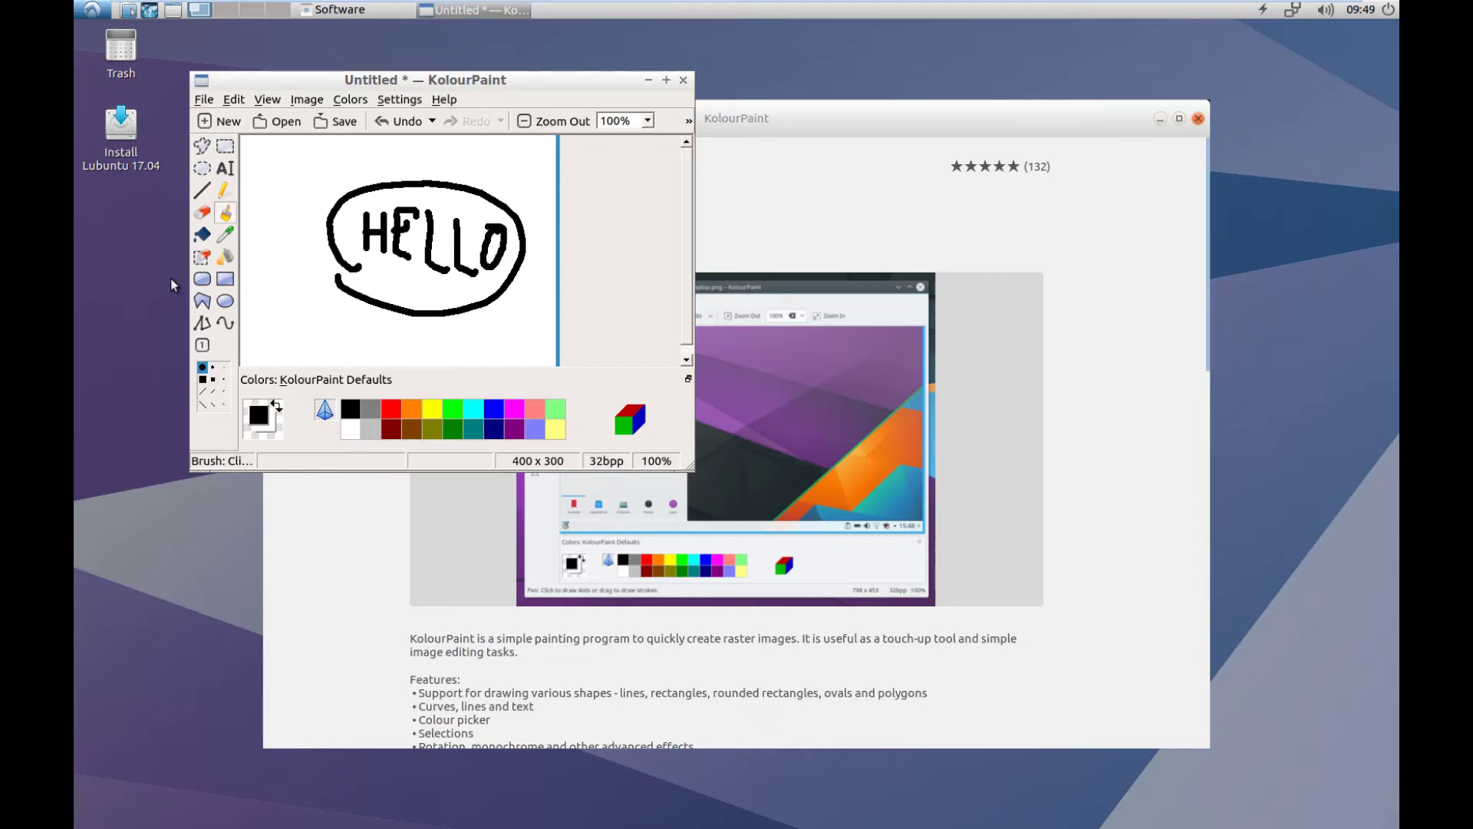
# Close the drawing via File > Close, discarding the unsaved changes.
pyautogui.click(201, 103)
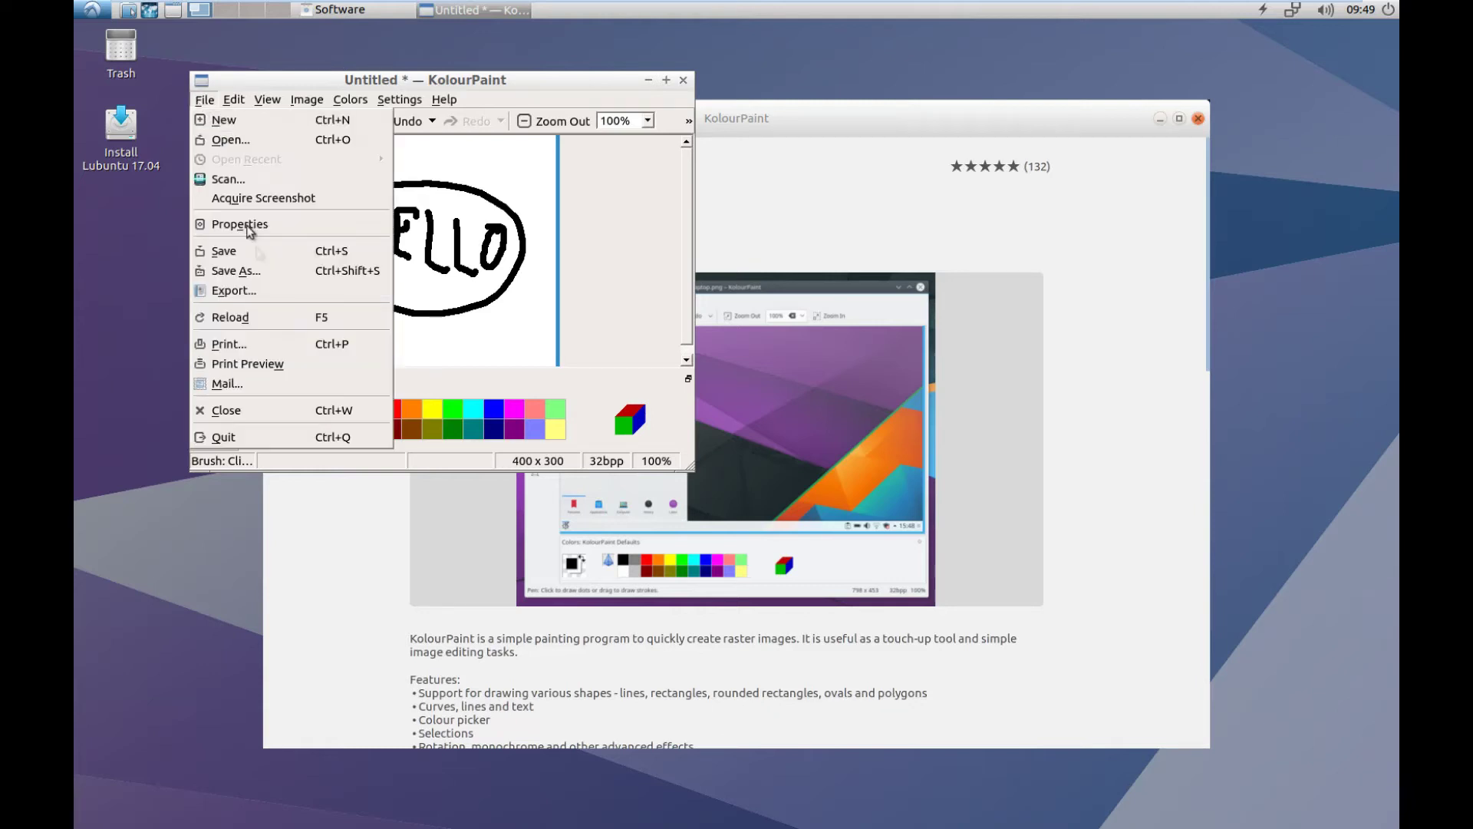
pyautogui.click(272, 407)
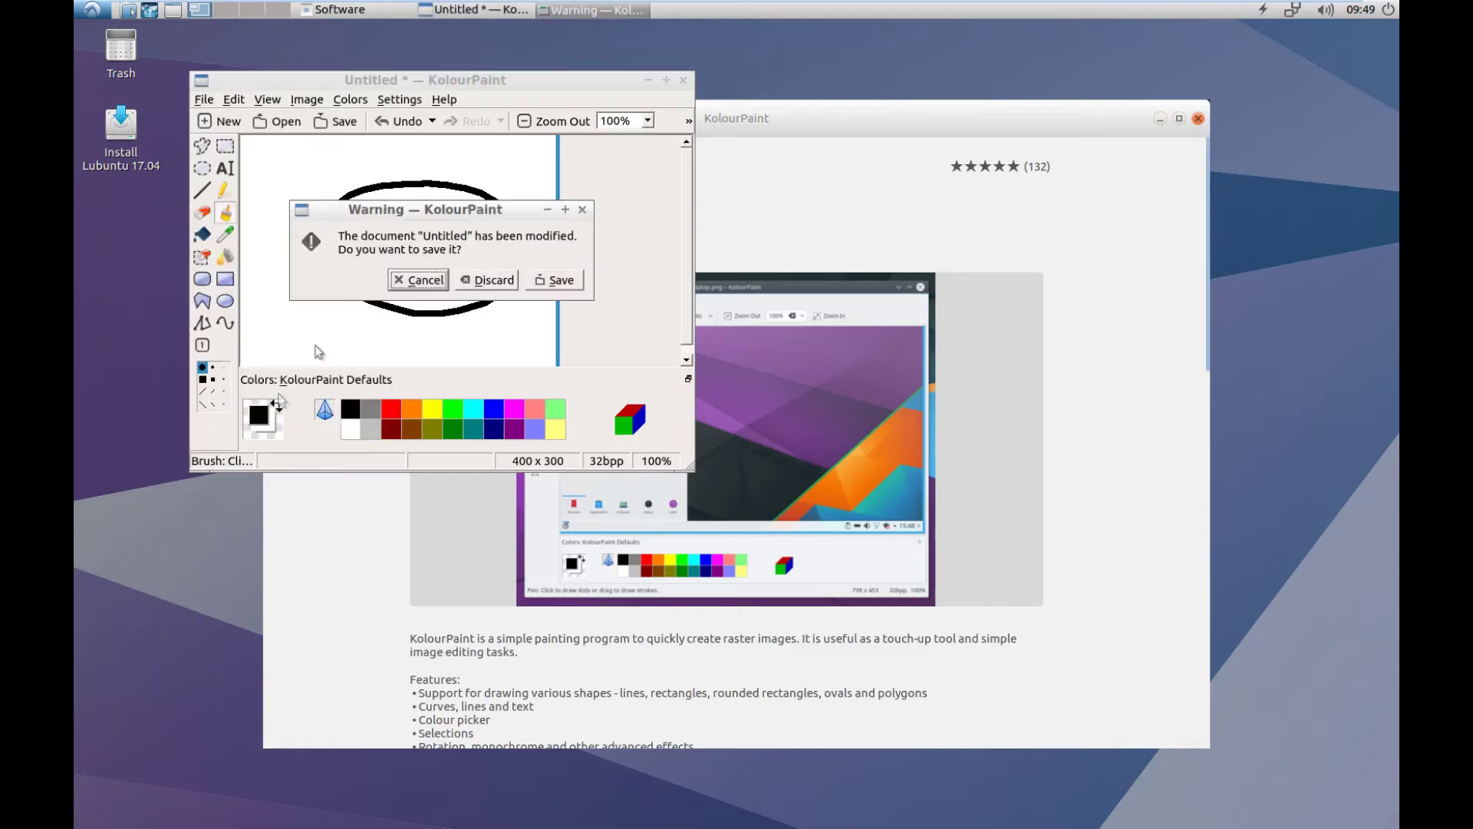
pyautogui.click(468, 279)
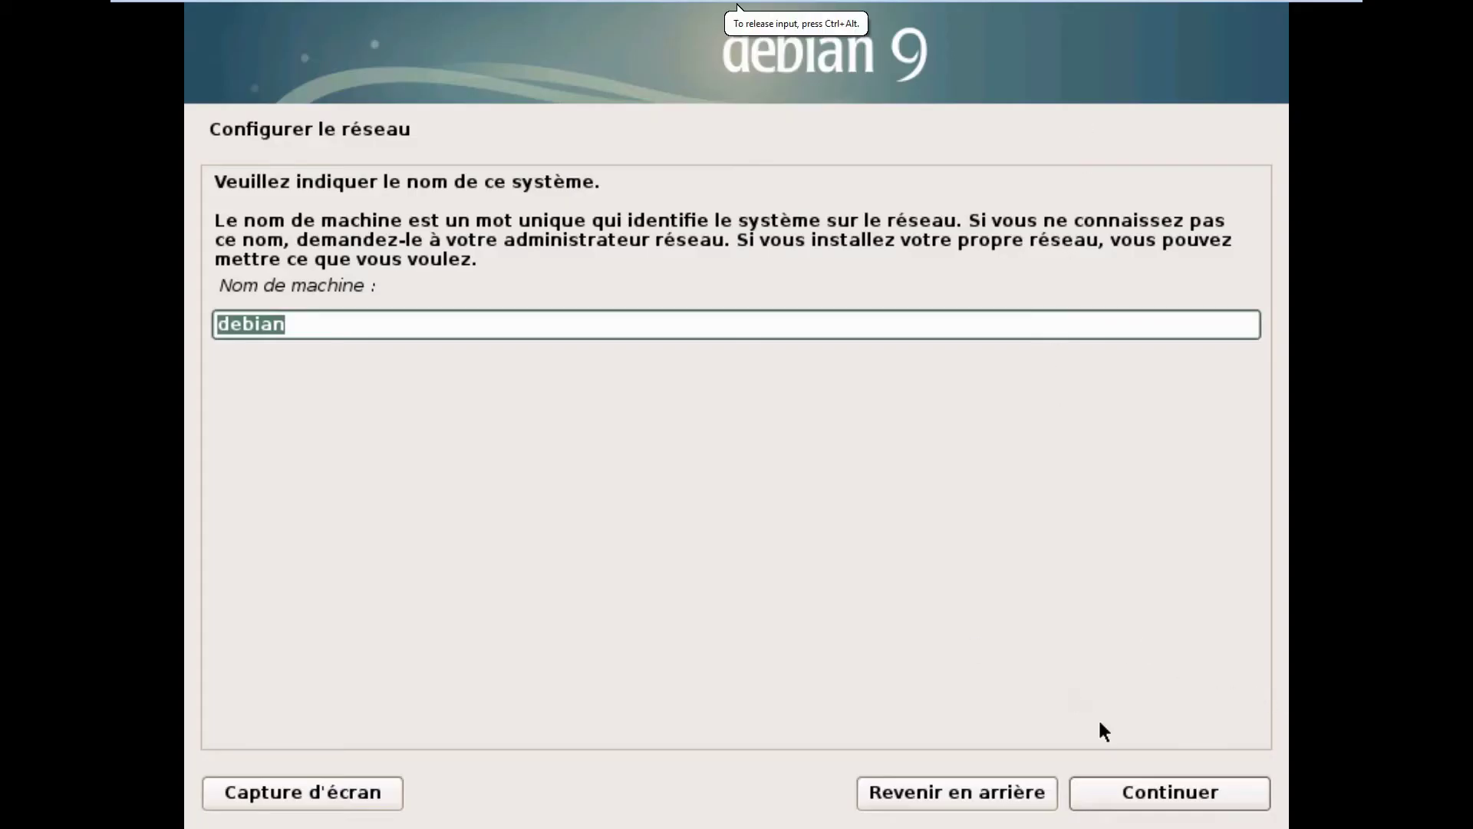
# Keep 'debian' as the hostname and set and confirm the root password.
pyautogui.click(1104, 793)
pyautogui.write('****')
pyautogui.press('Tab')
pyautogui.press('Tab')
pyautogui.write('****')
pyautogui.click(1105, 782)
# Enter the new user's name and set and confirm the user password.
pyautogui.write('aduke')
pyautogui.click(1107, 785)
pyautogui.click(1106, 784)
pyautogui.write('*****')
pyautogui.press('Tab')
pyautogui.press('Tab')
pyautogui.write('*****')
pyautogui.click(1105, 778)
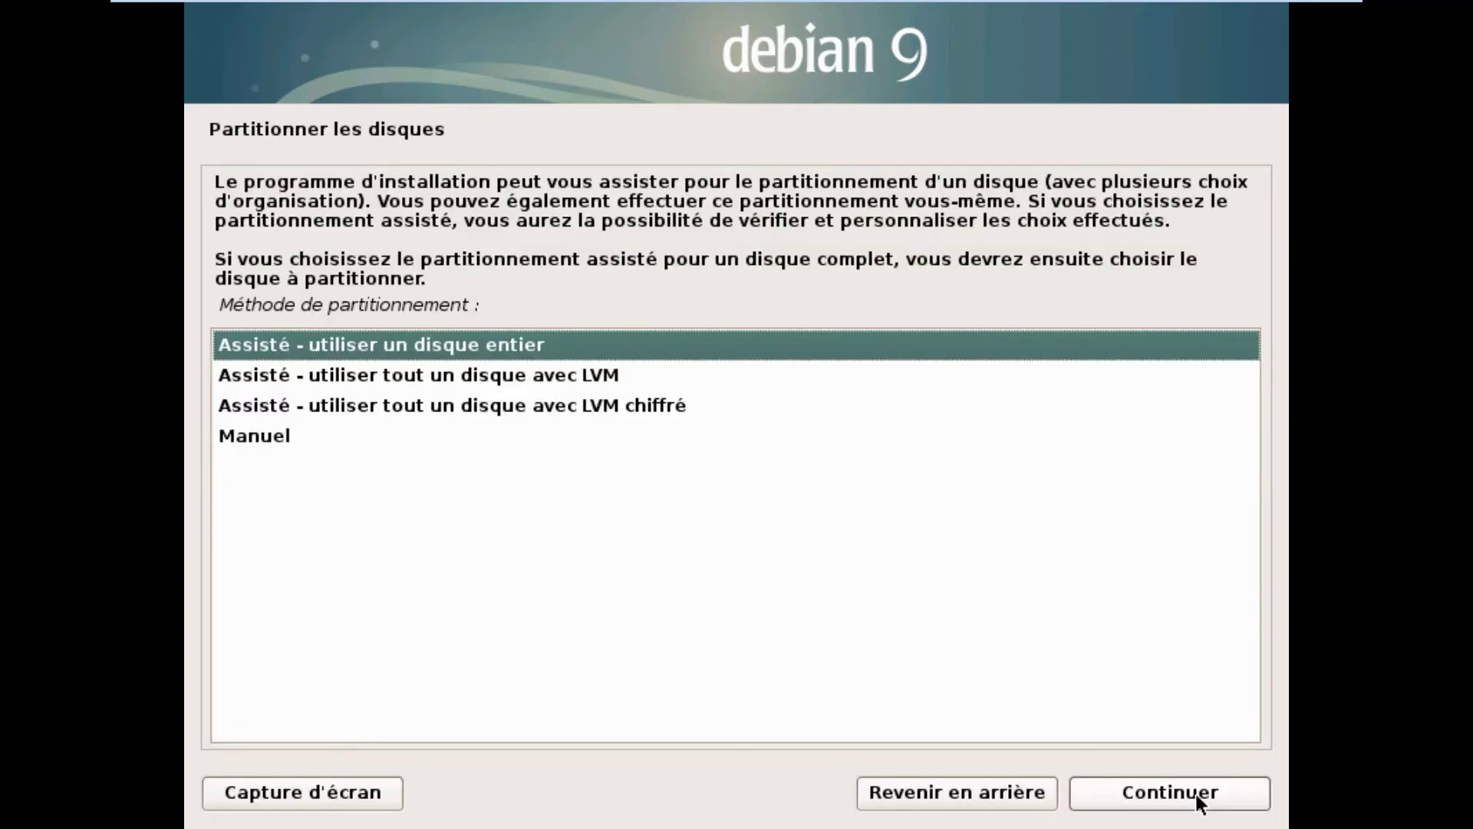
# Partition the disk with guided partitioning and choose Oui to write the changes.
pyautogui.click(1201, 804)
pyautogui.click(1195, 793)
pyautogui.click(1188, 795)
pyautogui.click(1131, 789)
pyautogui.press('Down')
pyautogui.click(1133, 791)
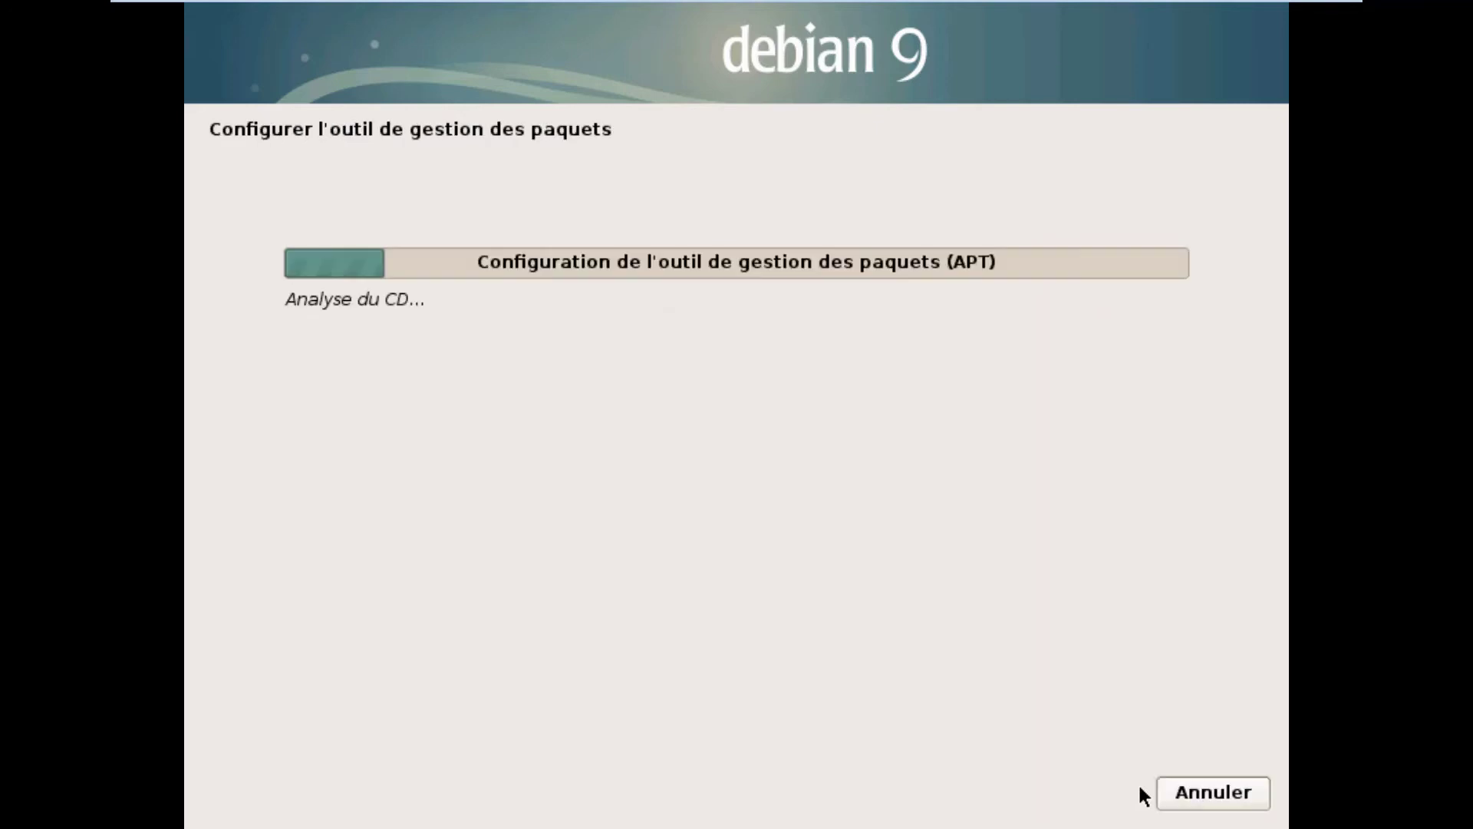
# Accept the default mirror country, archive mirror and empty proxy, and decline popularity-contest.
pyautogui.click(1143, 793)
pyautogui.click(1144, 793)
pyautogui.click(1143, 793)
pyautogui.click(1144, 793)
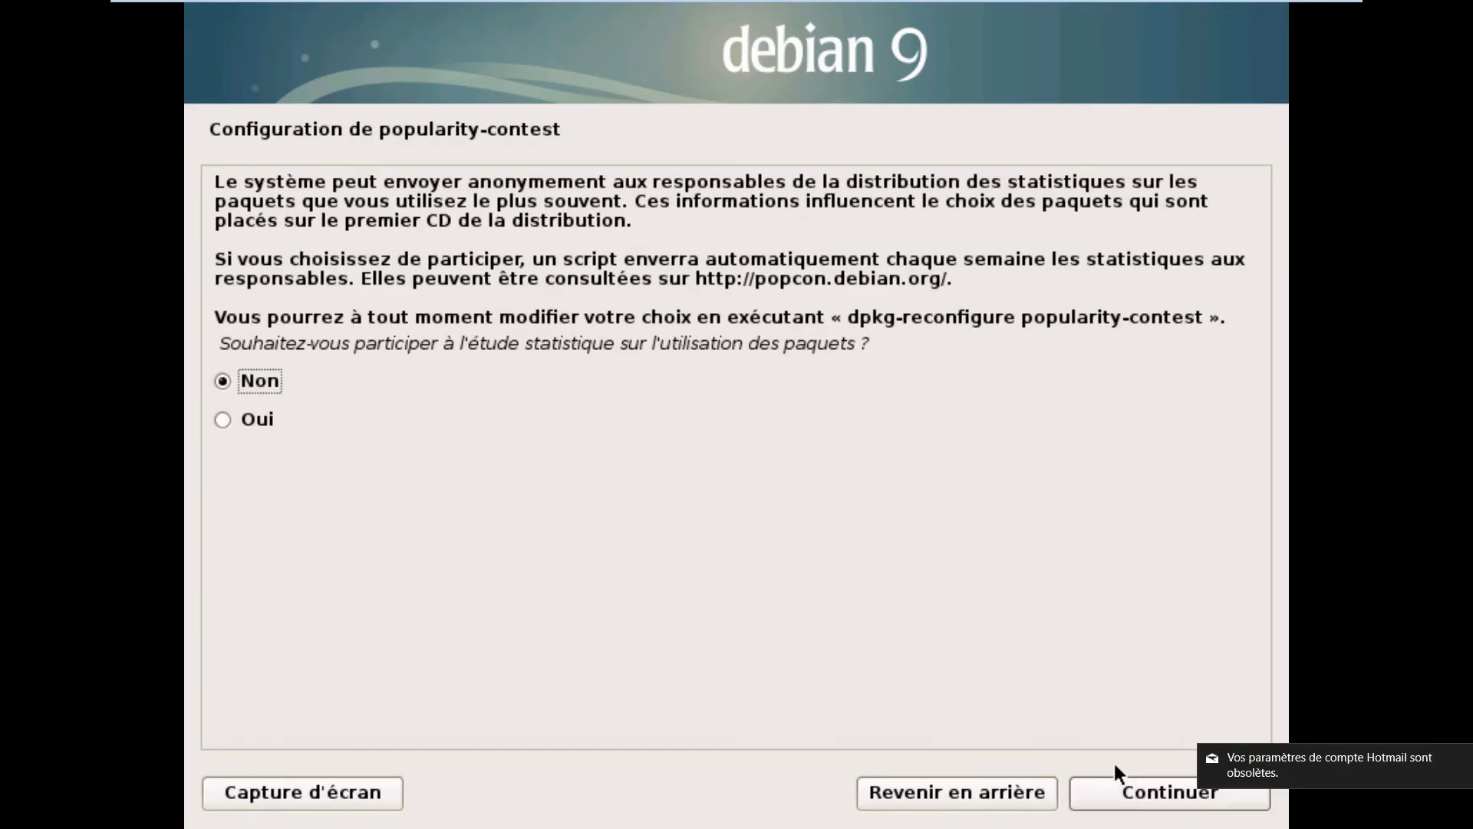
pyautogui.click(1125, 778)
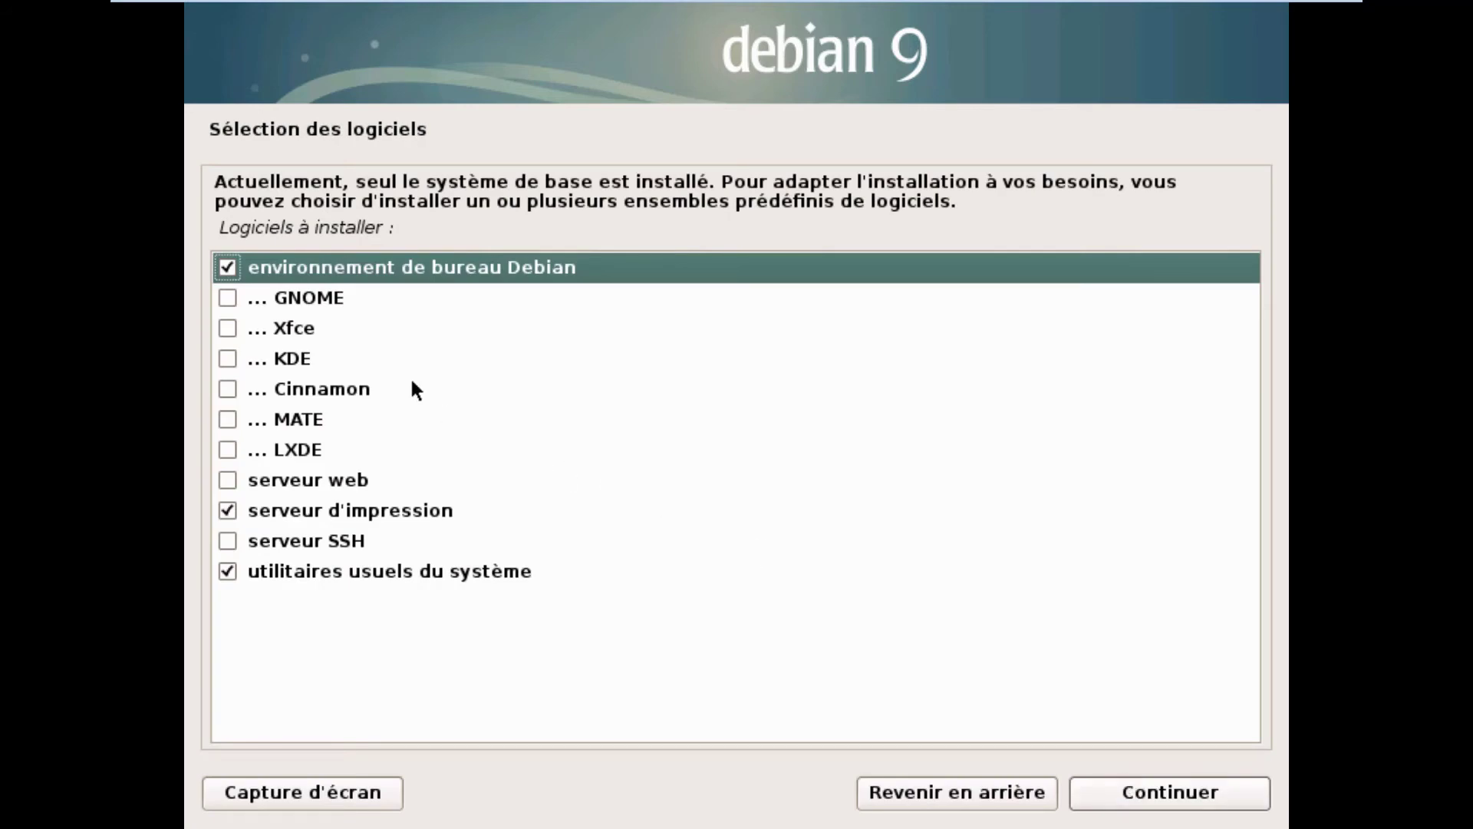
# Select Xfce and SSH server in place of the default desktop and print server, then install.
pyautogui.click(227, 267)
pyautogui.click(227, 328)
pyautogui.click(227, 510)
pyautogui.click(227, 540)
pyautogui.click(1122, 799)
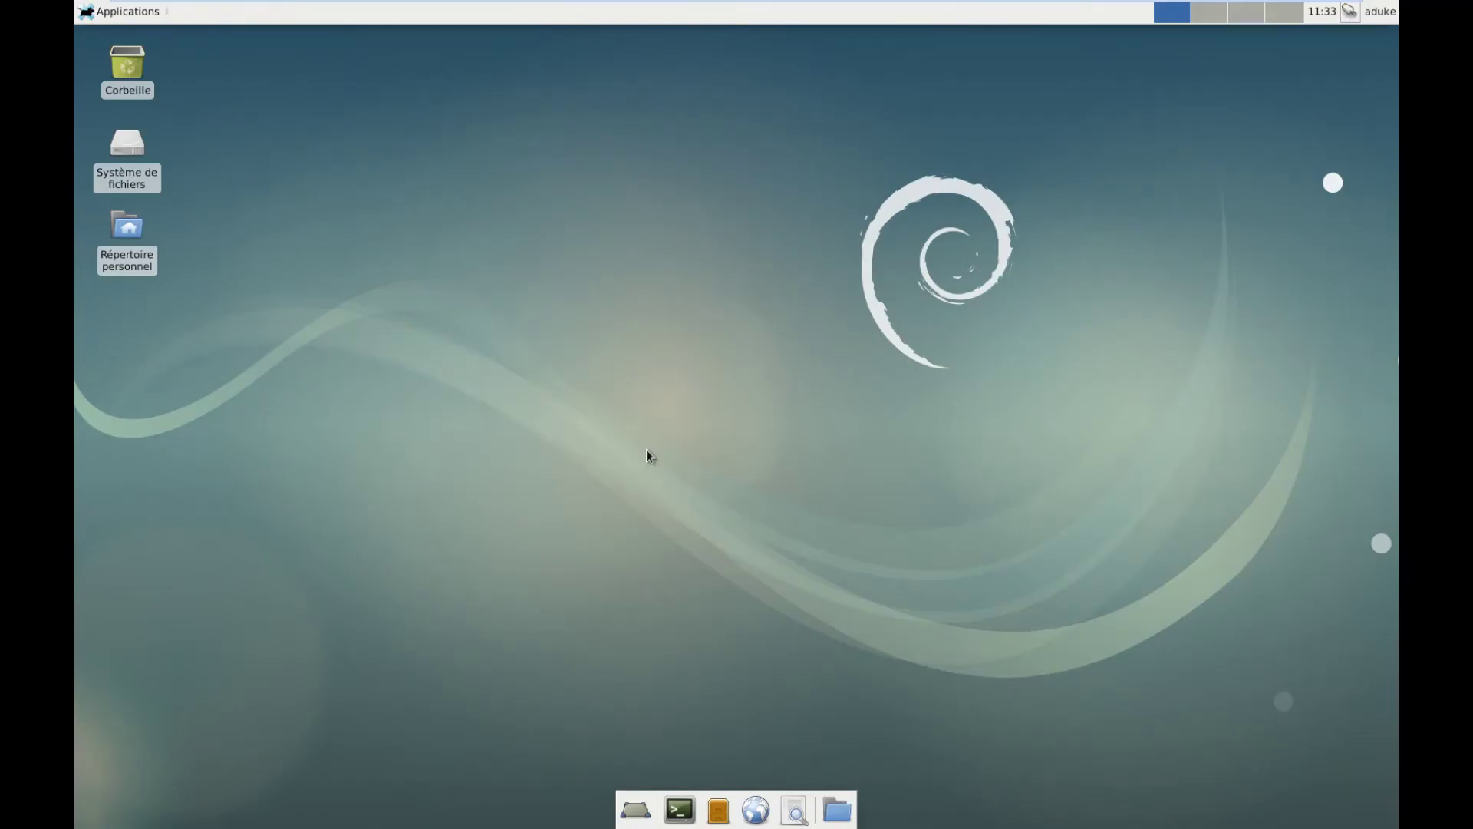
# Set the VMware view to Autosize > Center Guest.
pyautogui.moveTo(737, 4)
pyautogui.click(222, 10)
pyautogui.moveTo(335, 148)
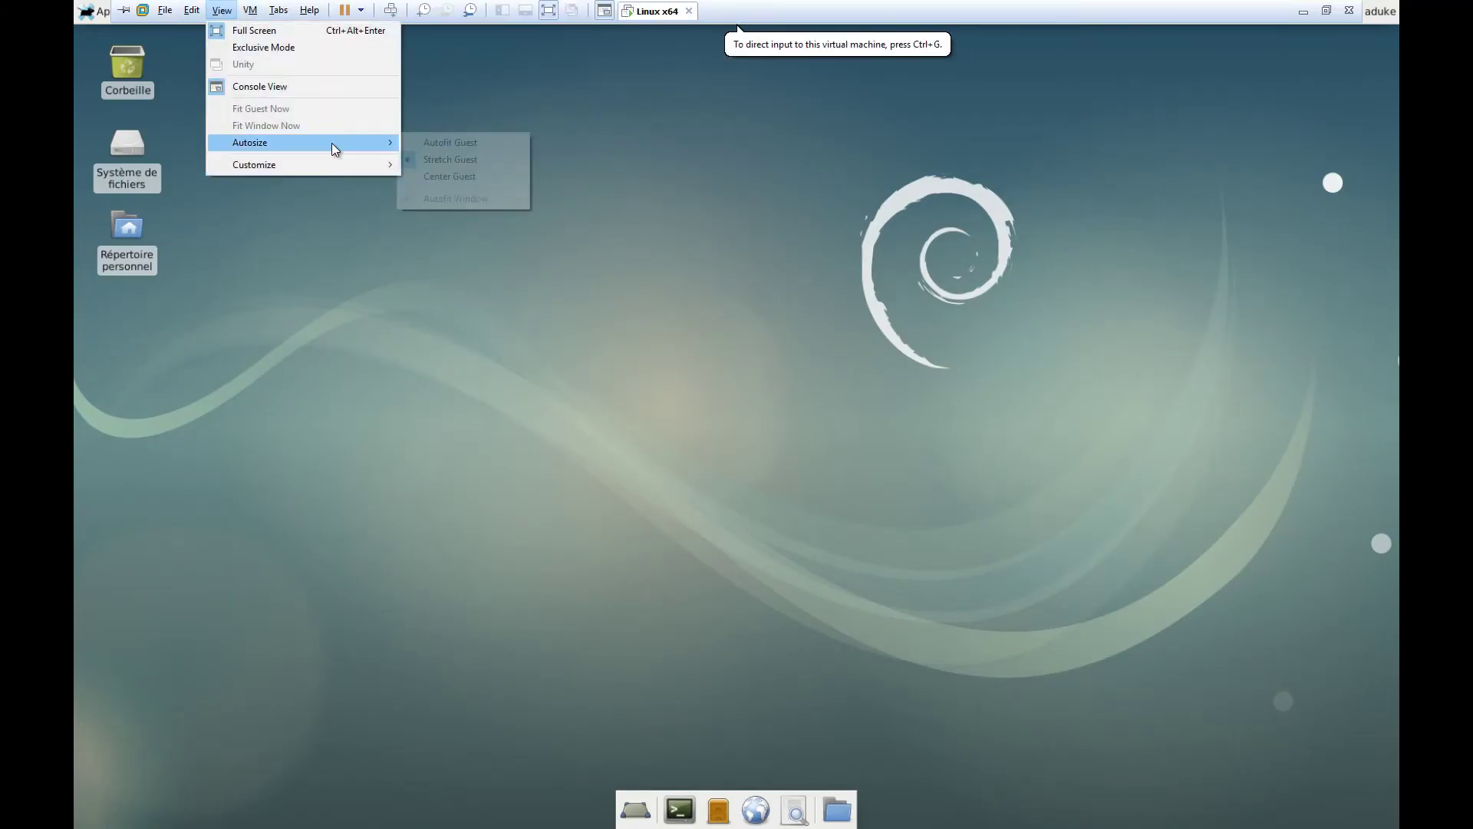
pyautogui.click(479, 176)
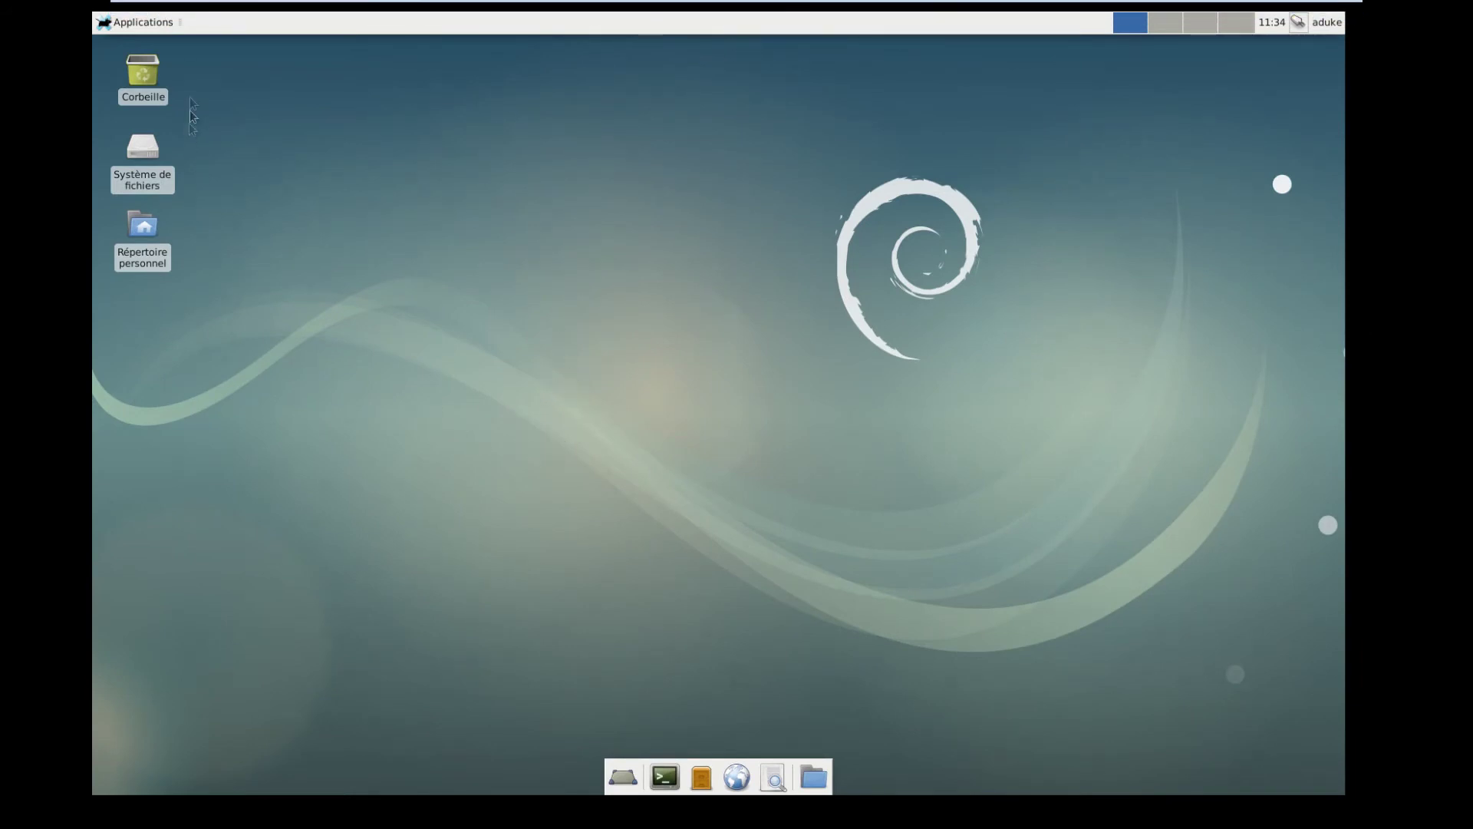
# Launch Émulateur de Terminal from the Applications menu.
pyautogui.click(159, 29)
pyautogui.moveTo(224, 163)
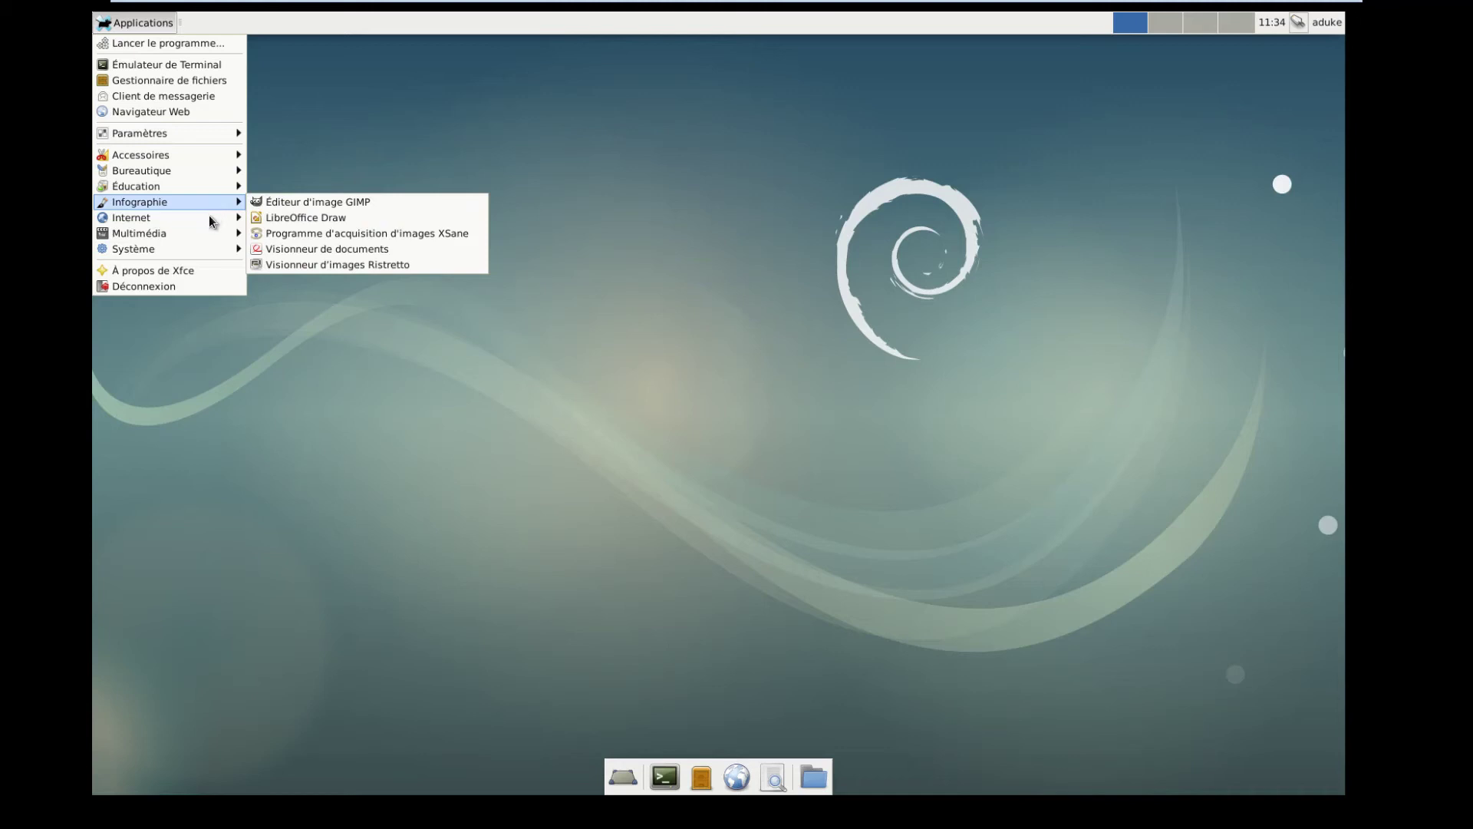
pyautogui.moveTo(191, 236)
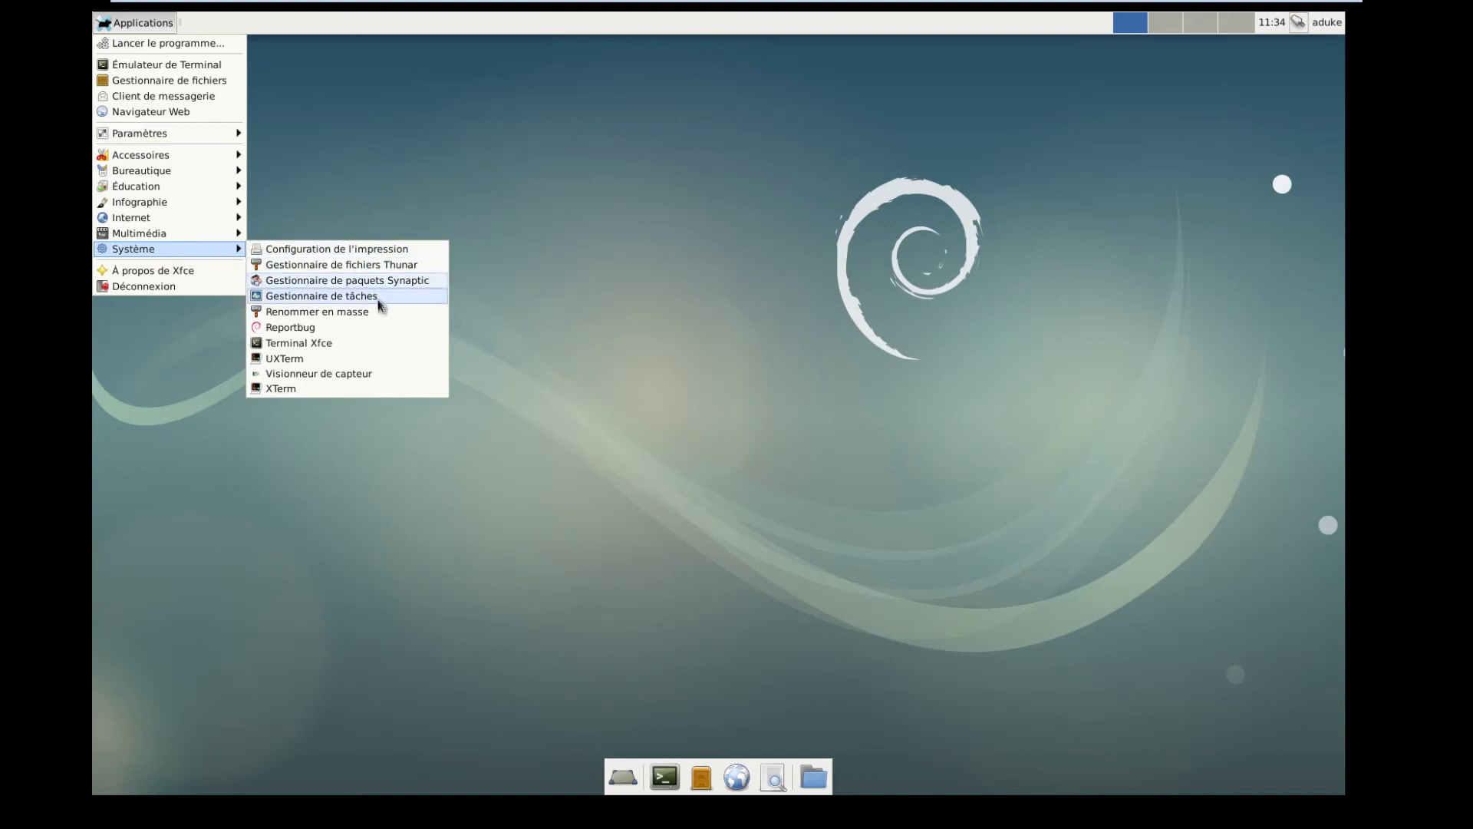
pyautogui.click(148, 65)
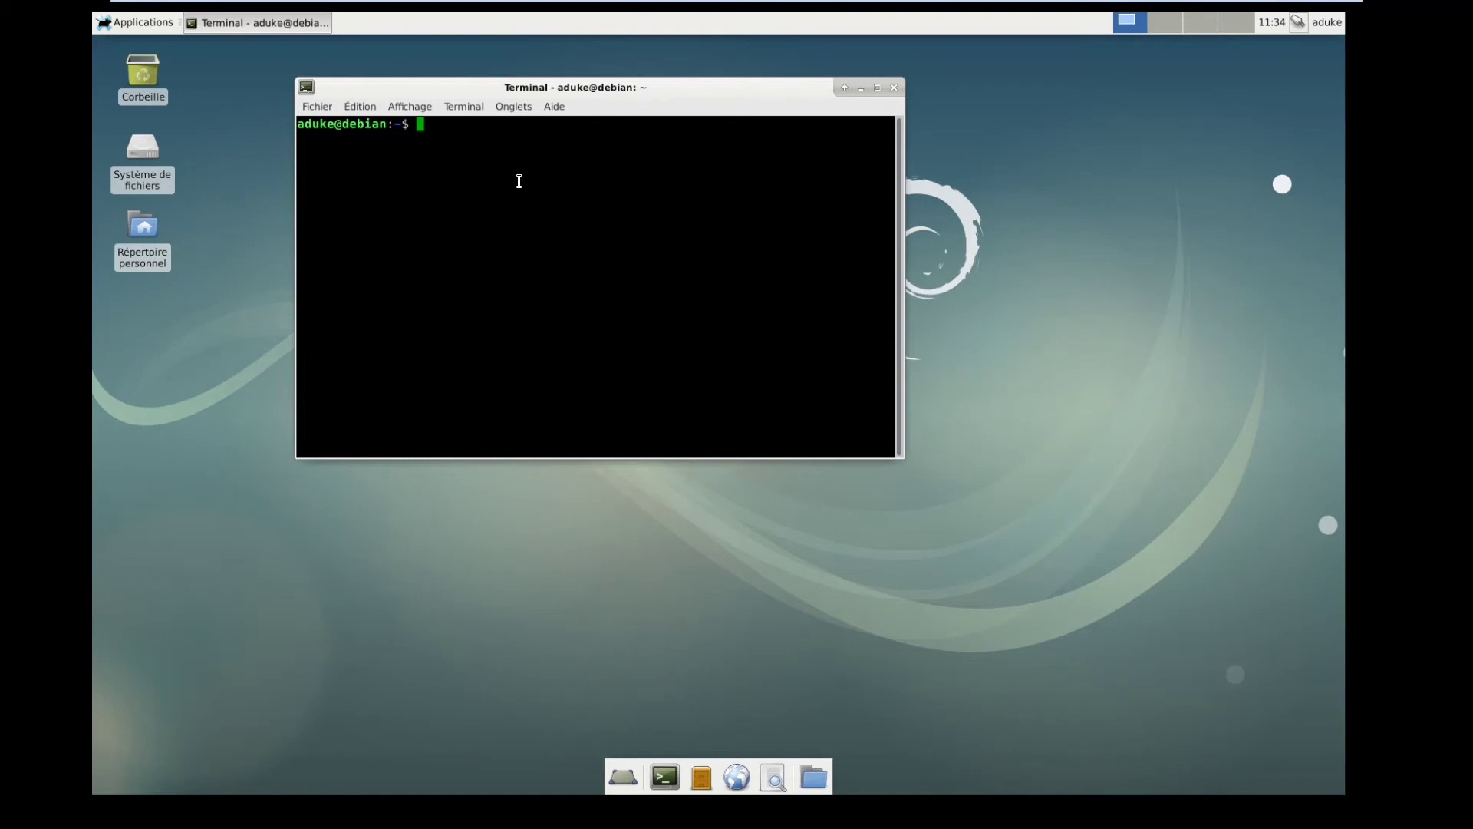
# Attempt 'sudo apt install cheese', then clear the terminal screen.
pyautogui.write('sudo apt install cheese')
pyautogui.press('Return')
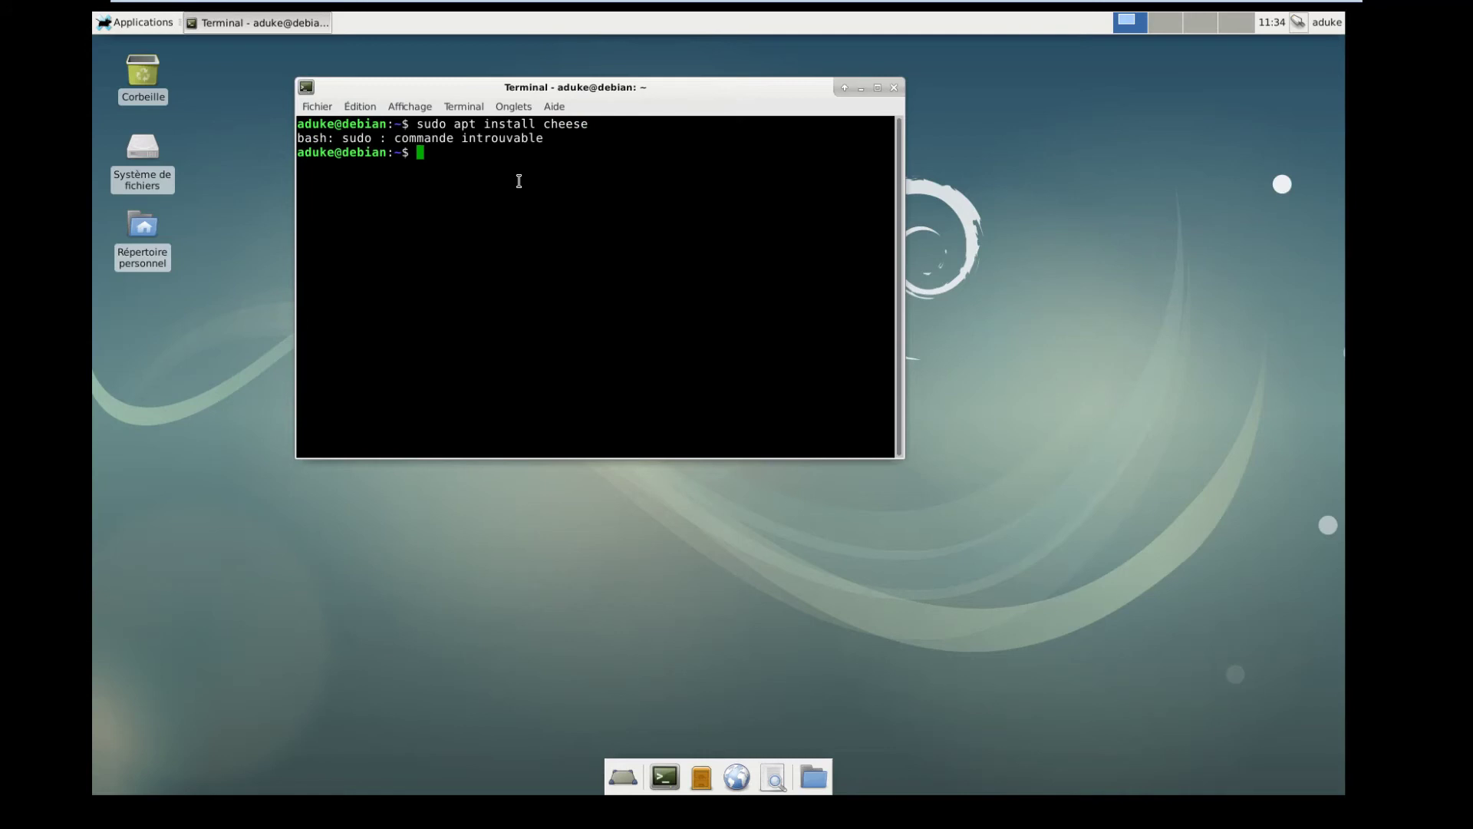
pyautogui.write('clear')
pyautogui.press('Return')
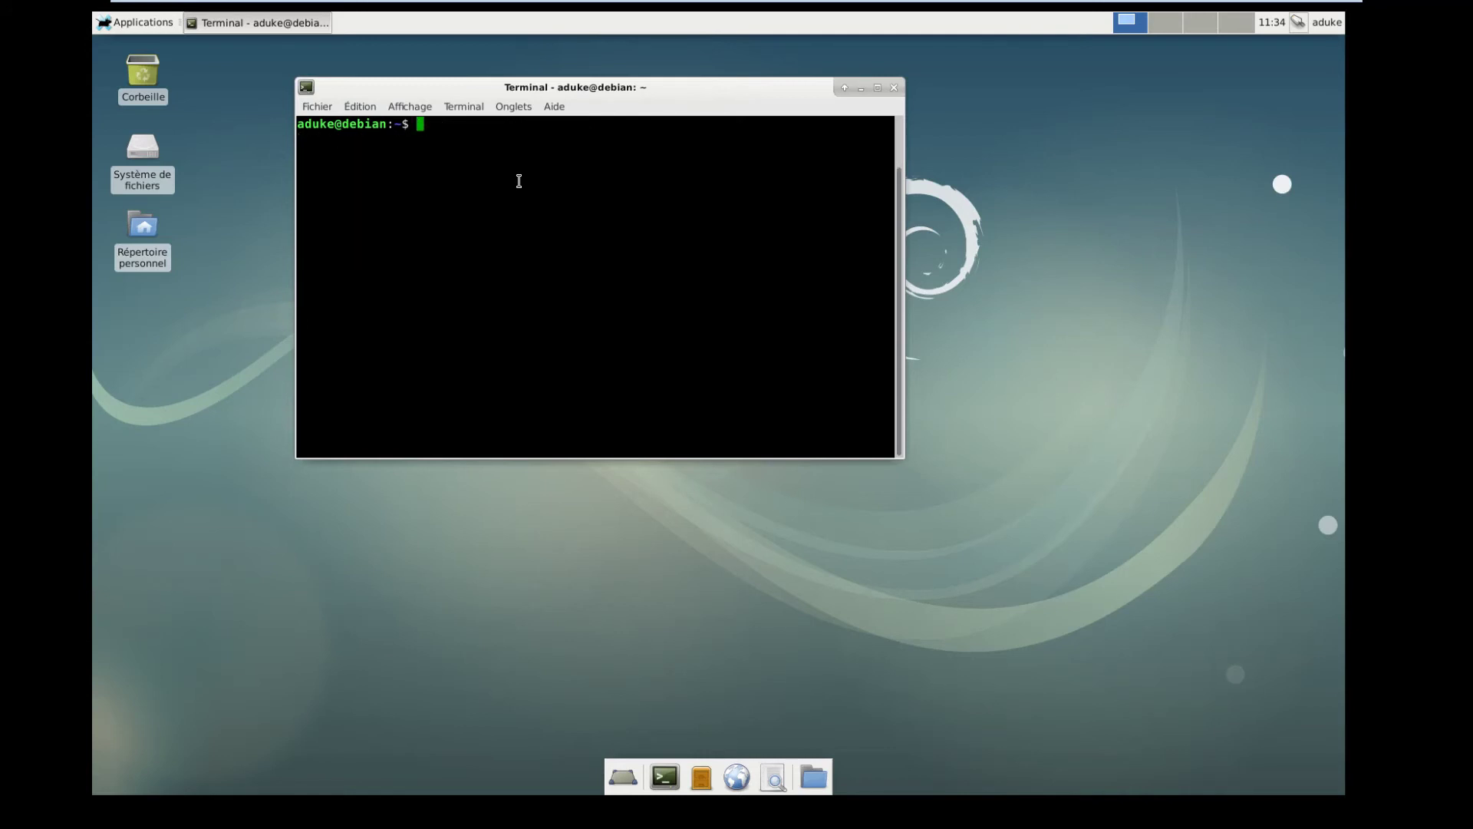
# Become root with su and install Cheese with 'apt install cheese'.
pyautogui.write('su')
pyautogui.press('Return')
pyautogui.press('Return')
pyautogui.write('apt install cheese')
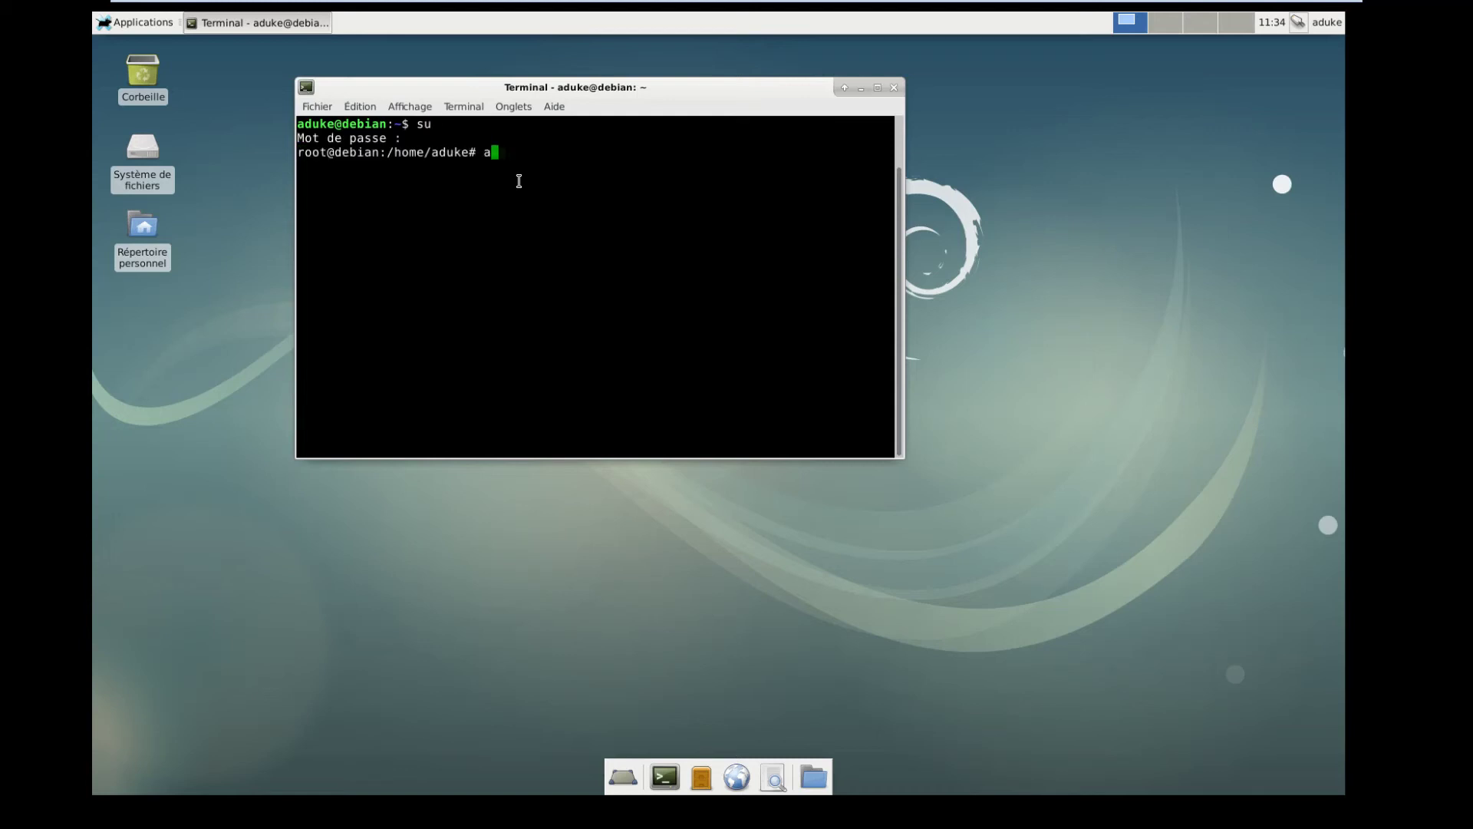
pyautogui.press('Return')
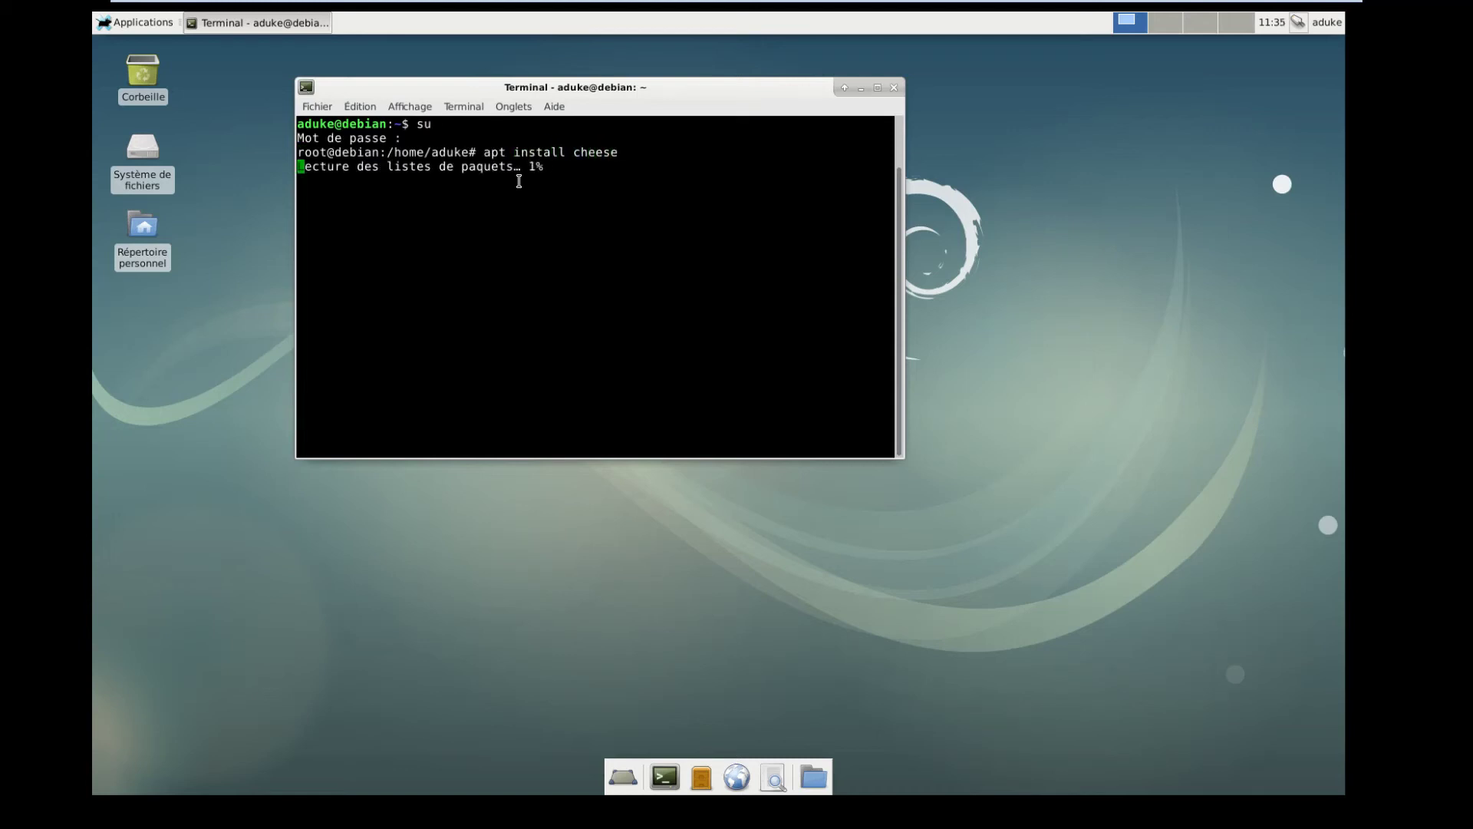
pyautogui.press('Return')
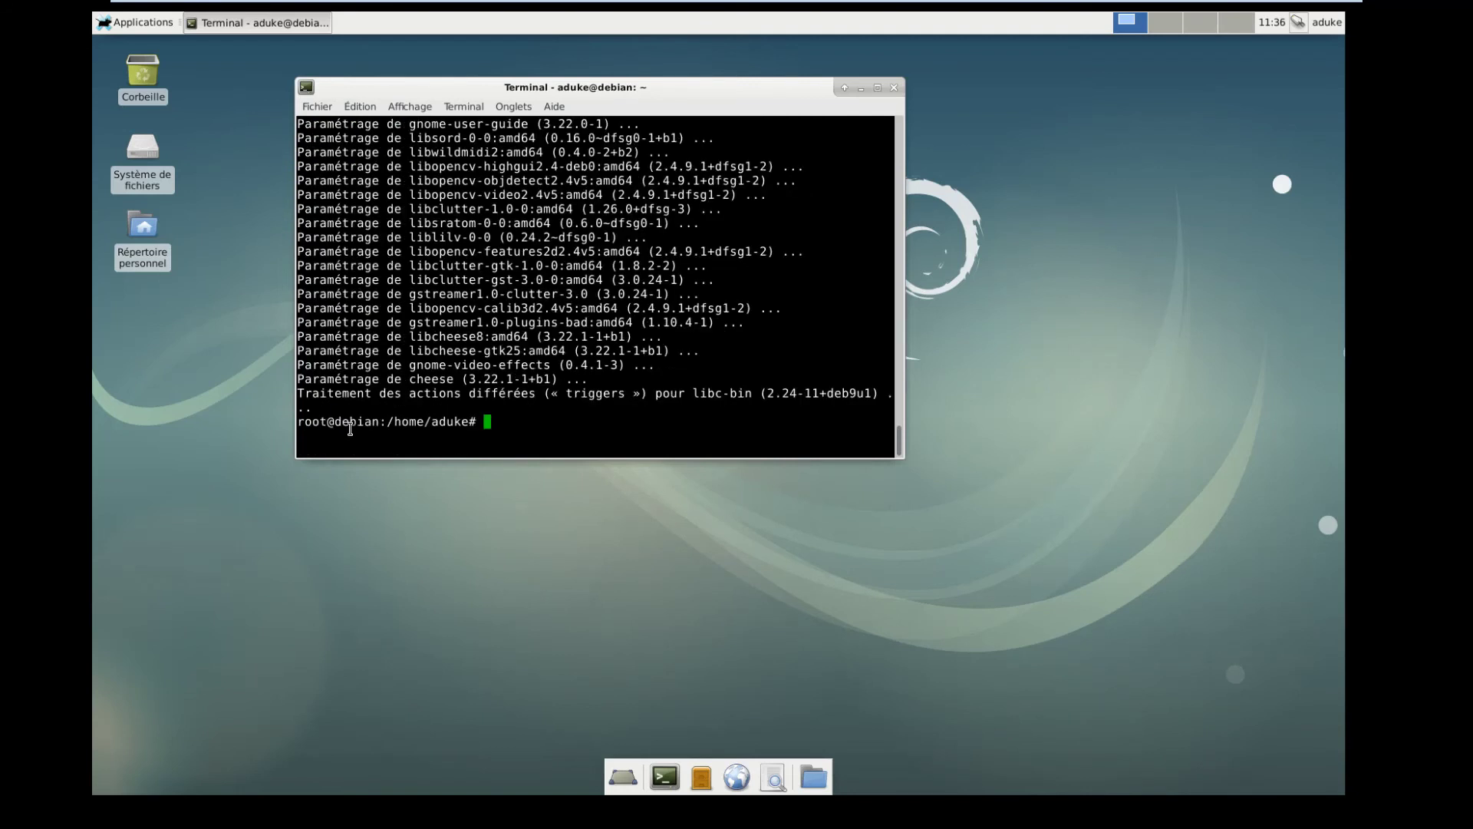
pyautogui.click(136, 23)
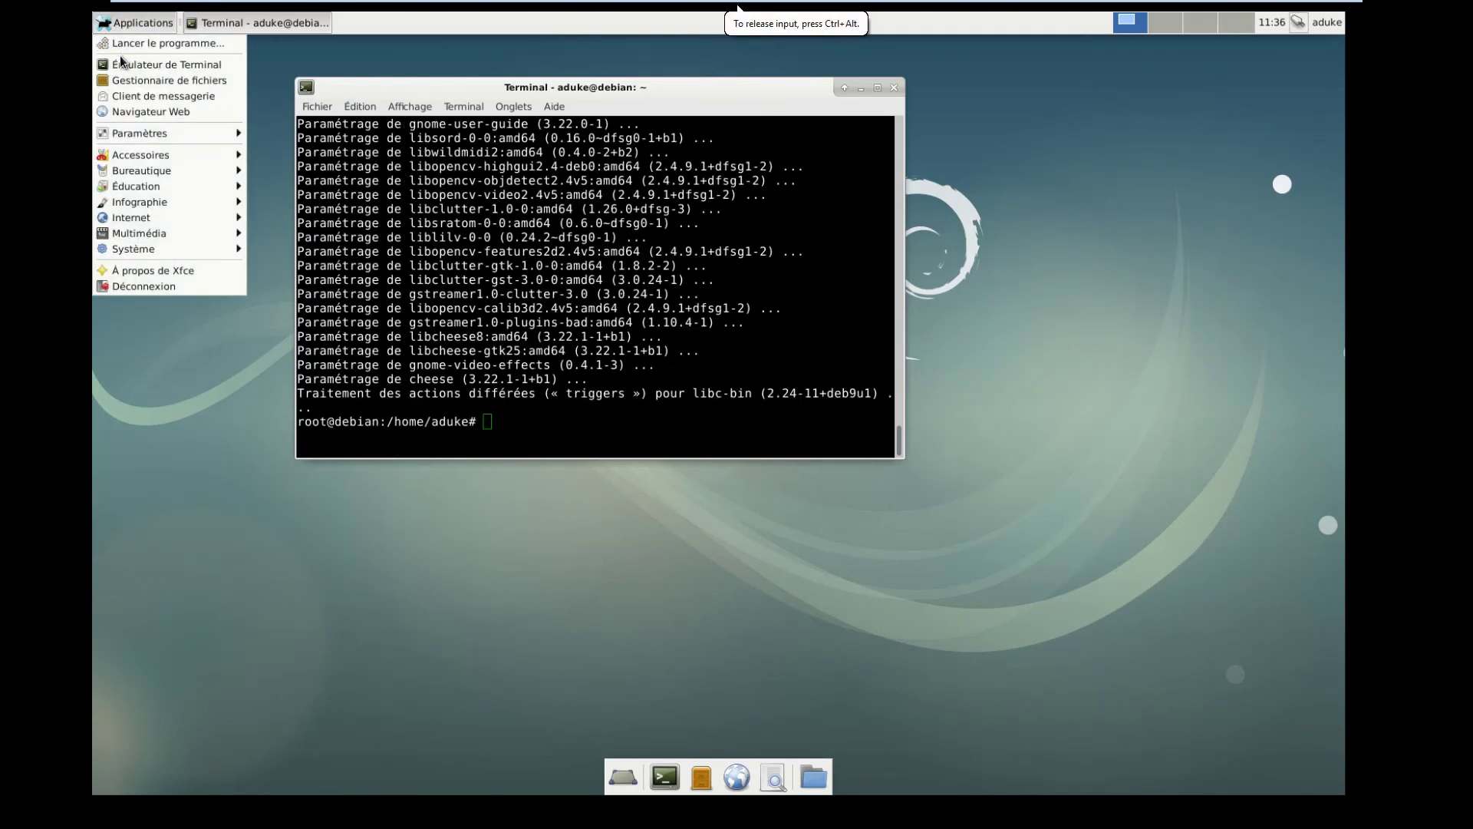
# Open the application finder, then close it and move focus off the terminal.
pyautogui.moveTo(163, 177)
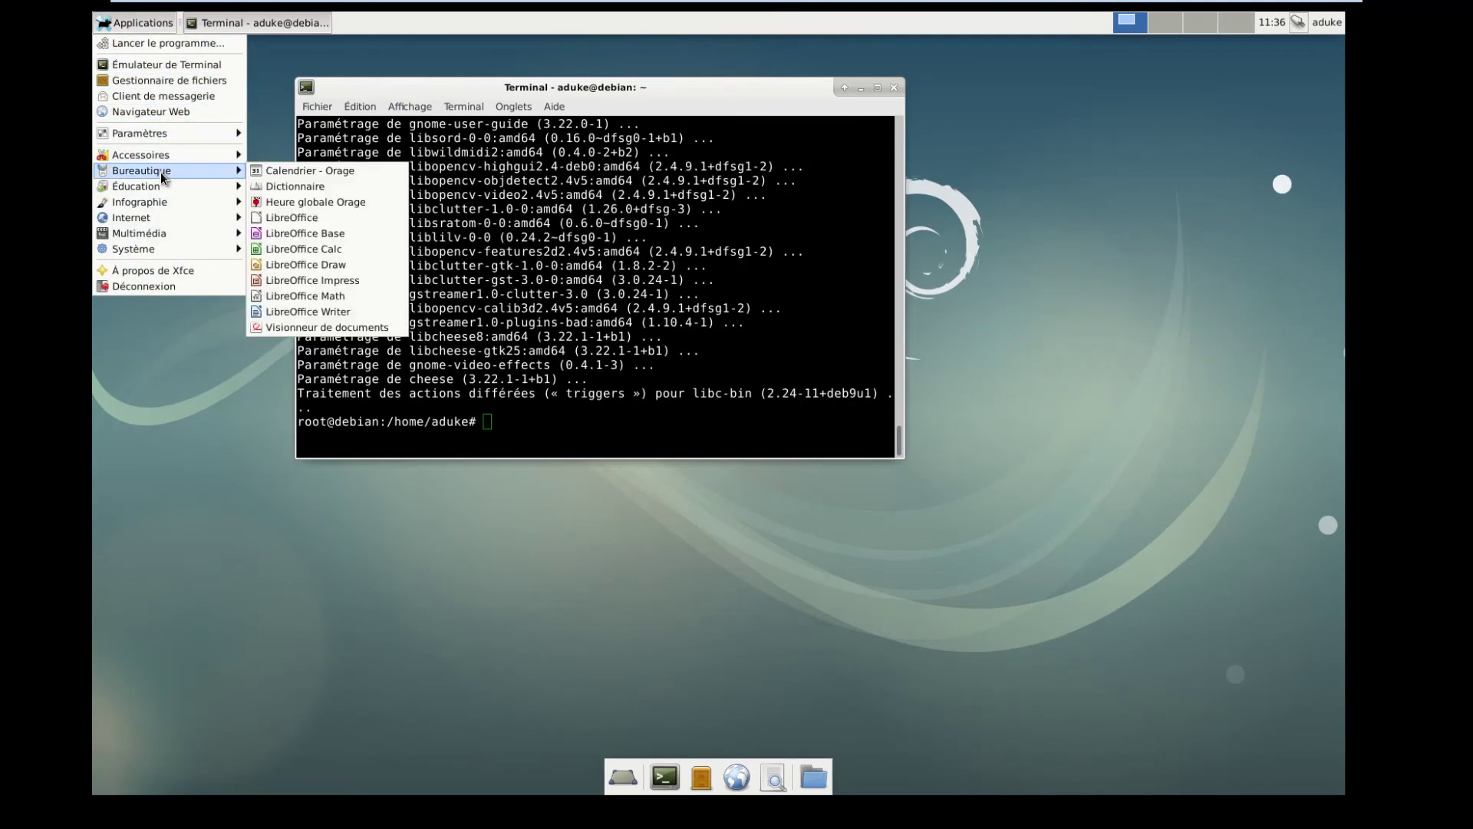
pyautogui.click(353, 240)
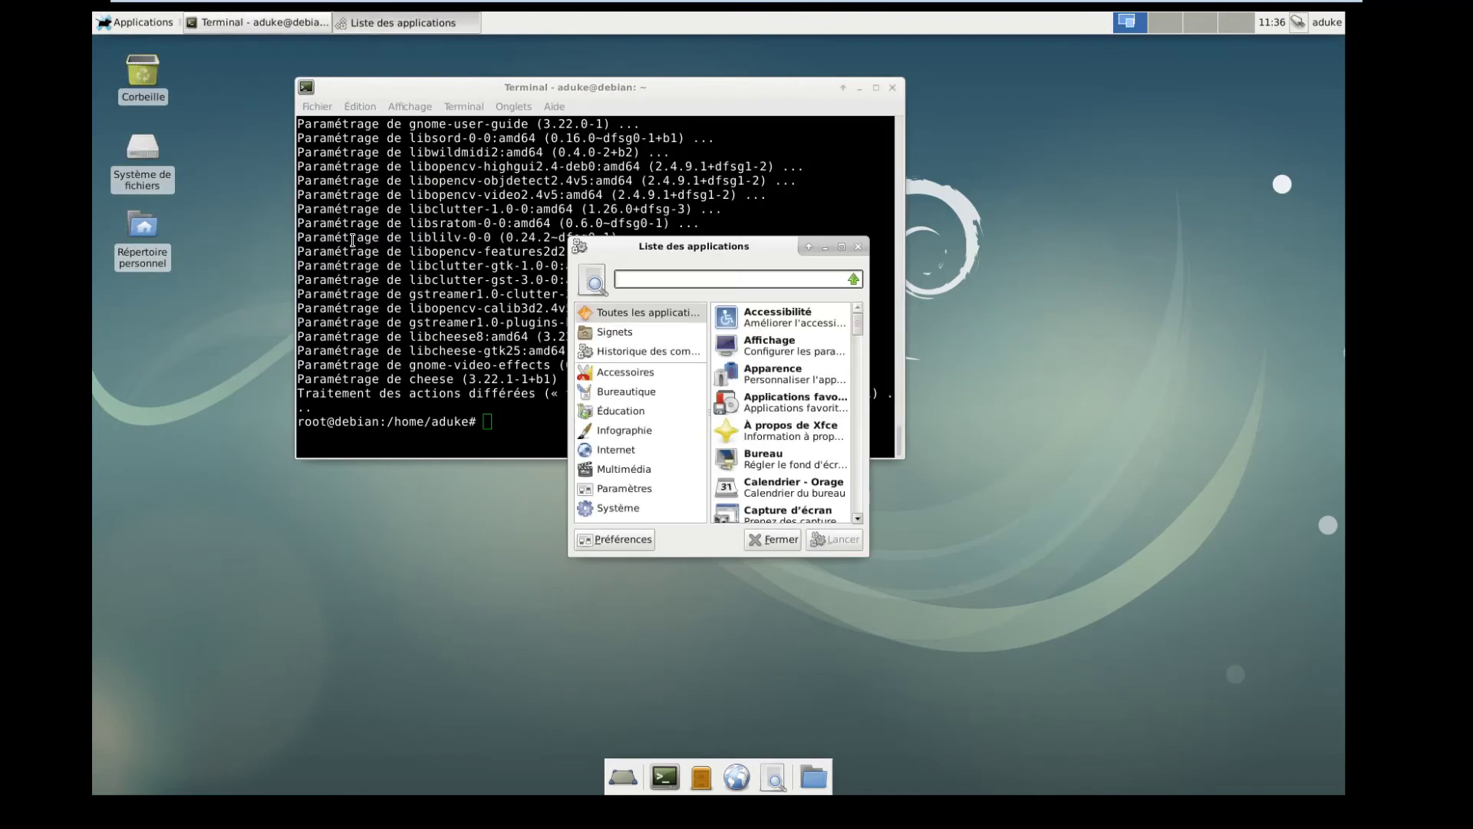
pyautogui.click(841, 247)
pyautogui.scroll(1, 1316, 51)
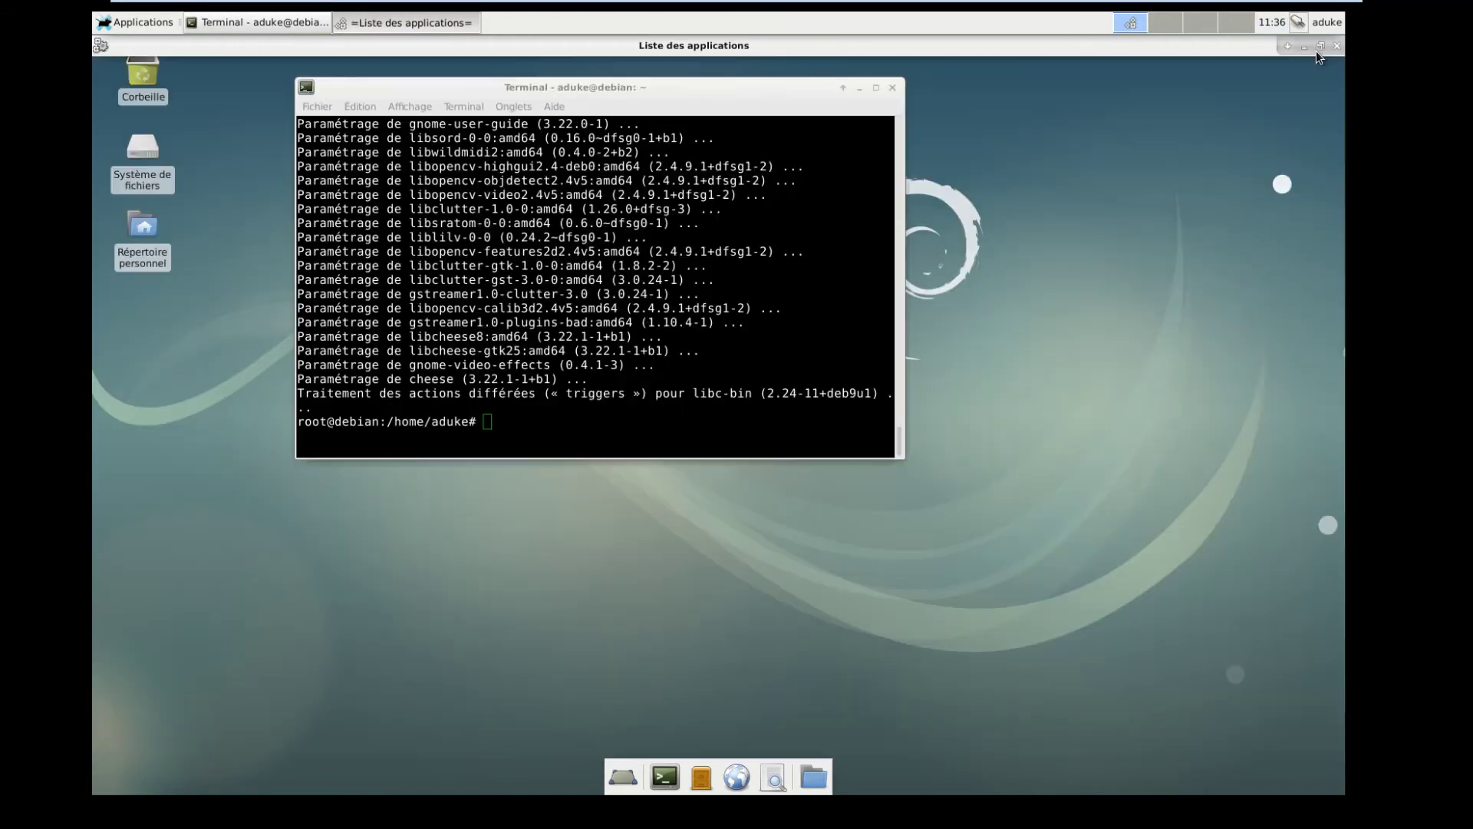
pyautogui.click(1320, 46)
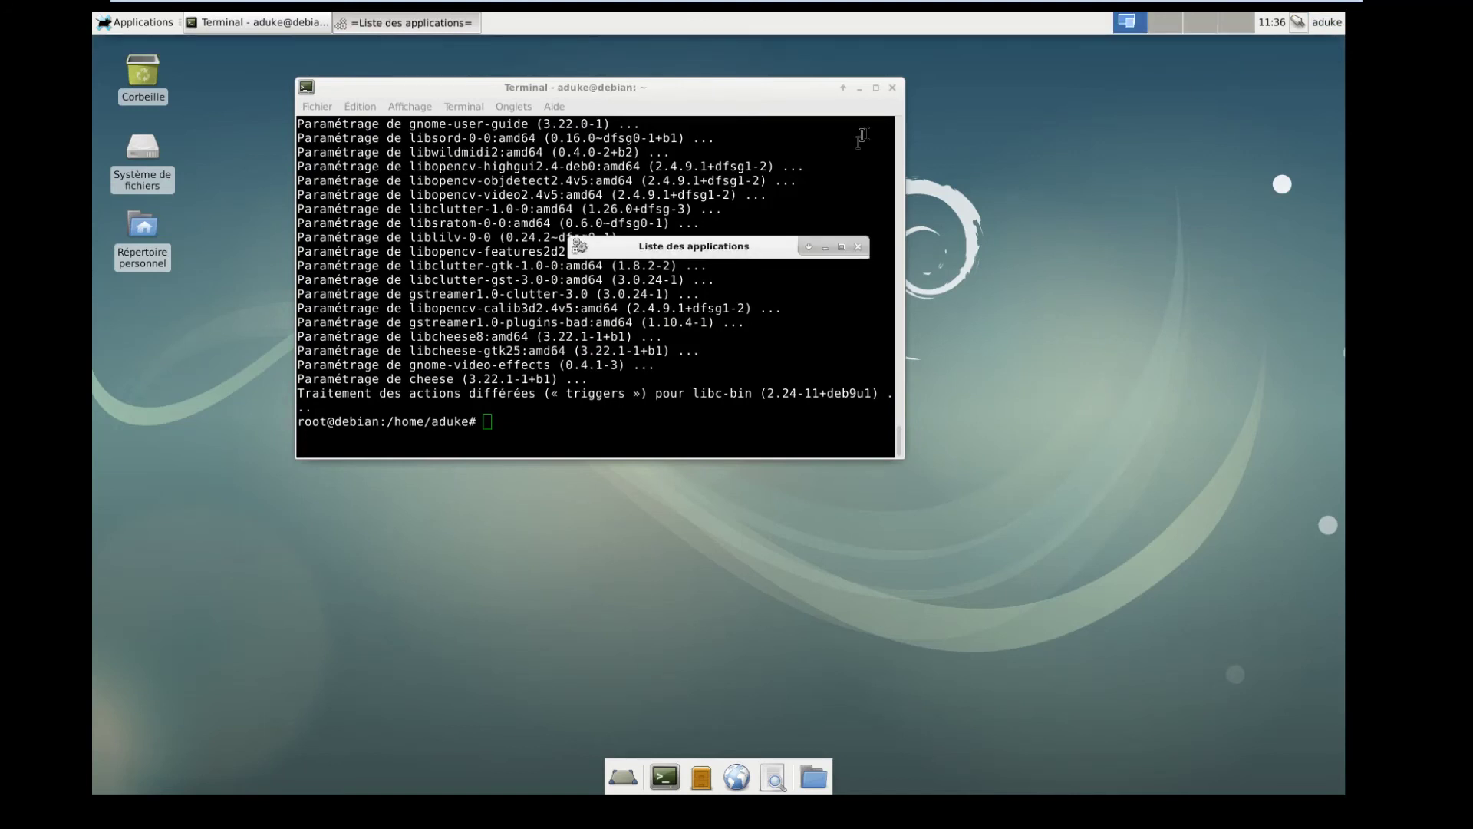
pyautogui.click(861, 245)
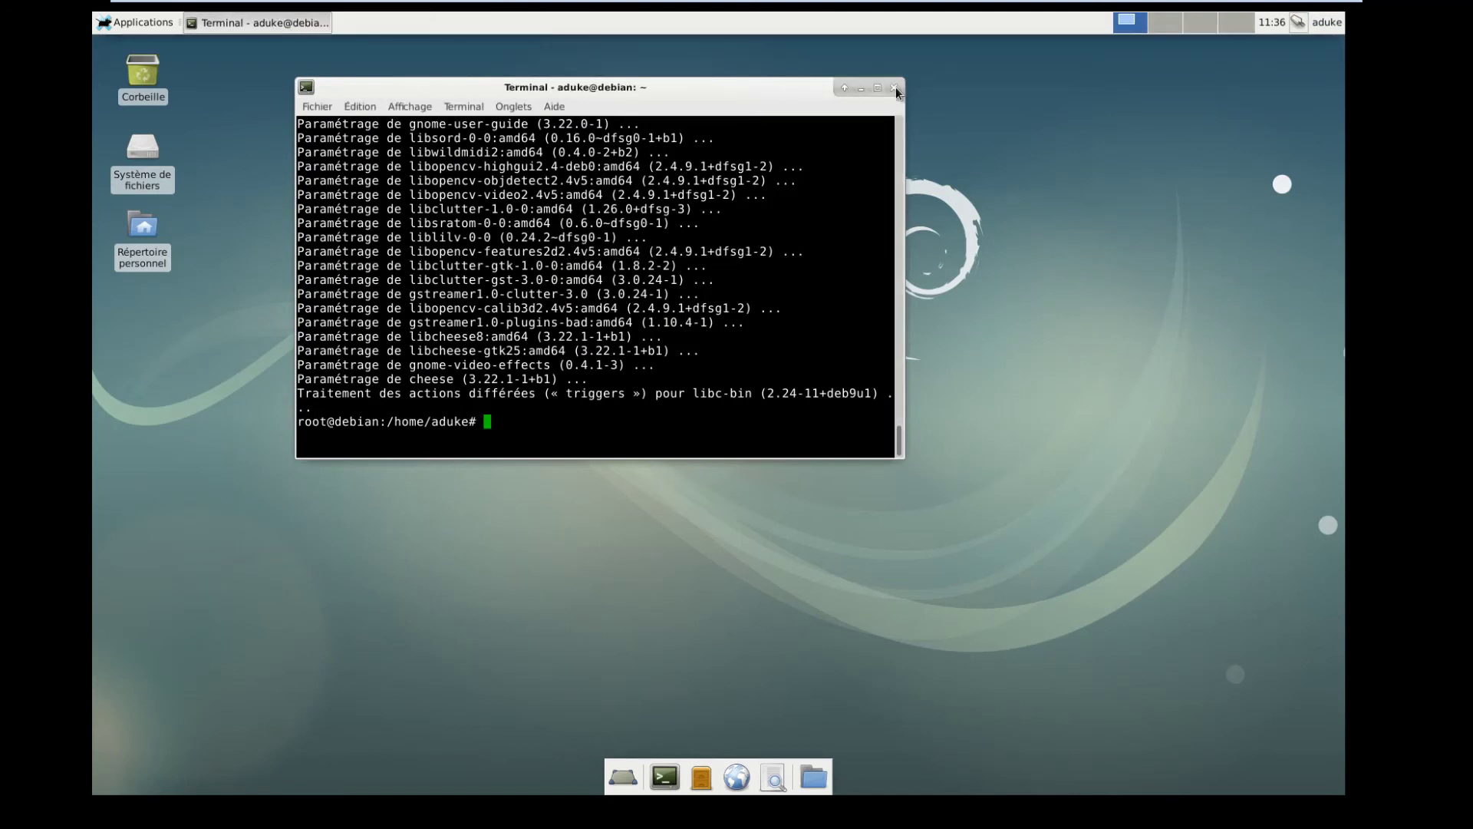
pyautogui.click(1084, 274)
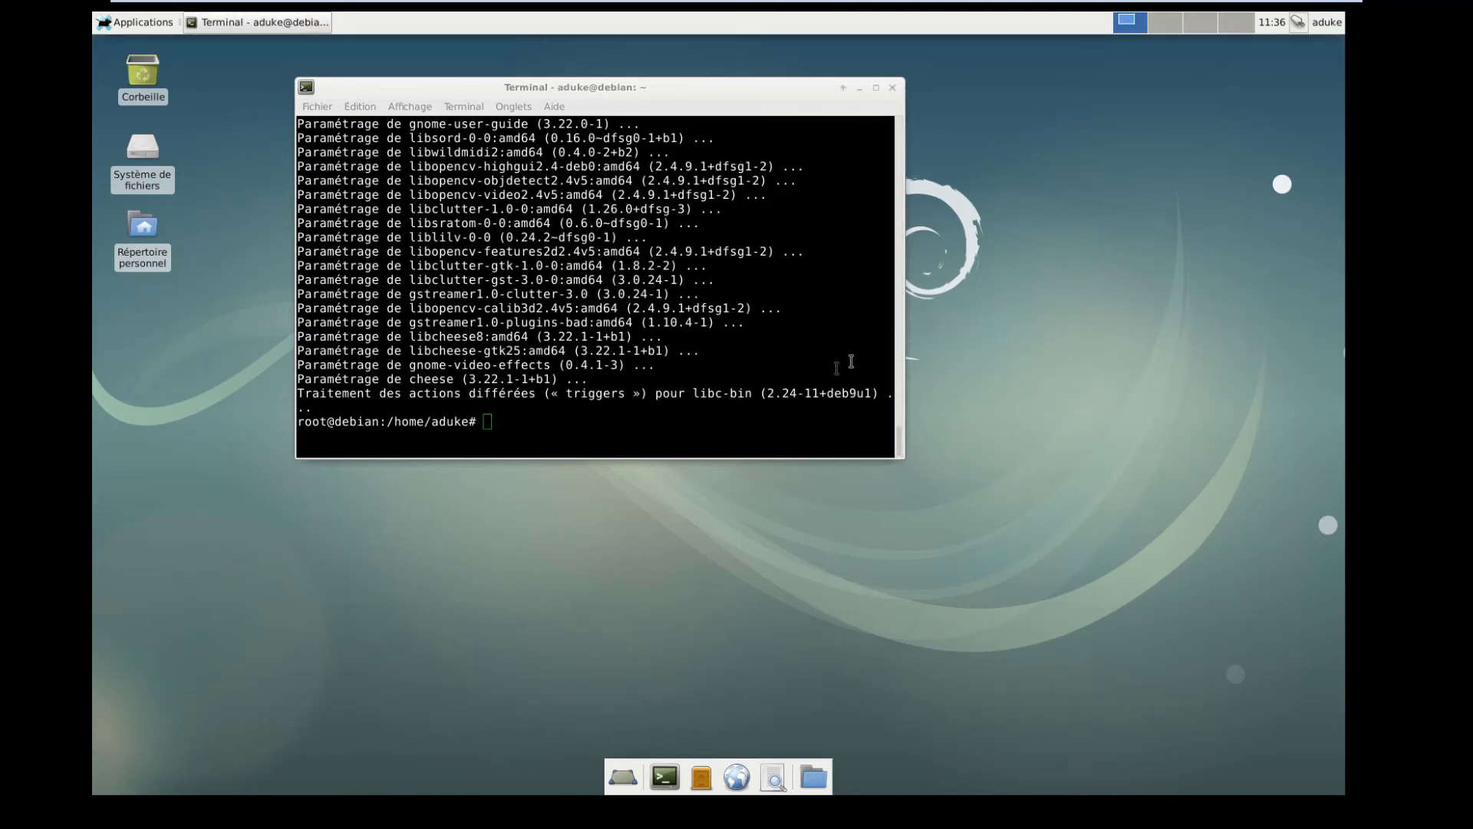
# Launch VLC from Applications > Multimédia and accept its privacy notice with metadata access.
pyautogui.click(137, 23)
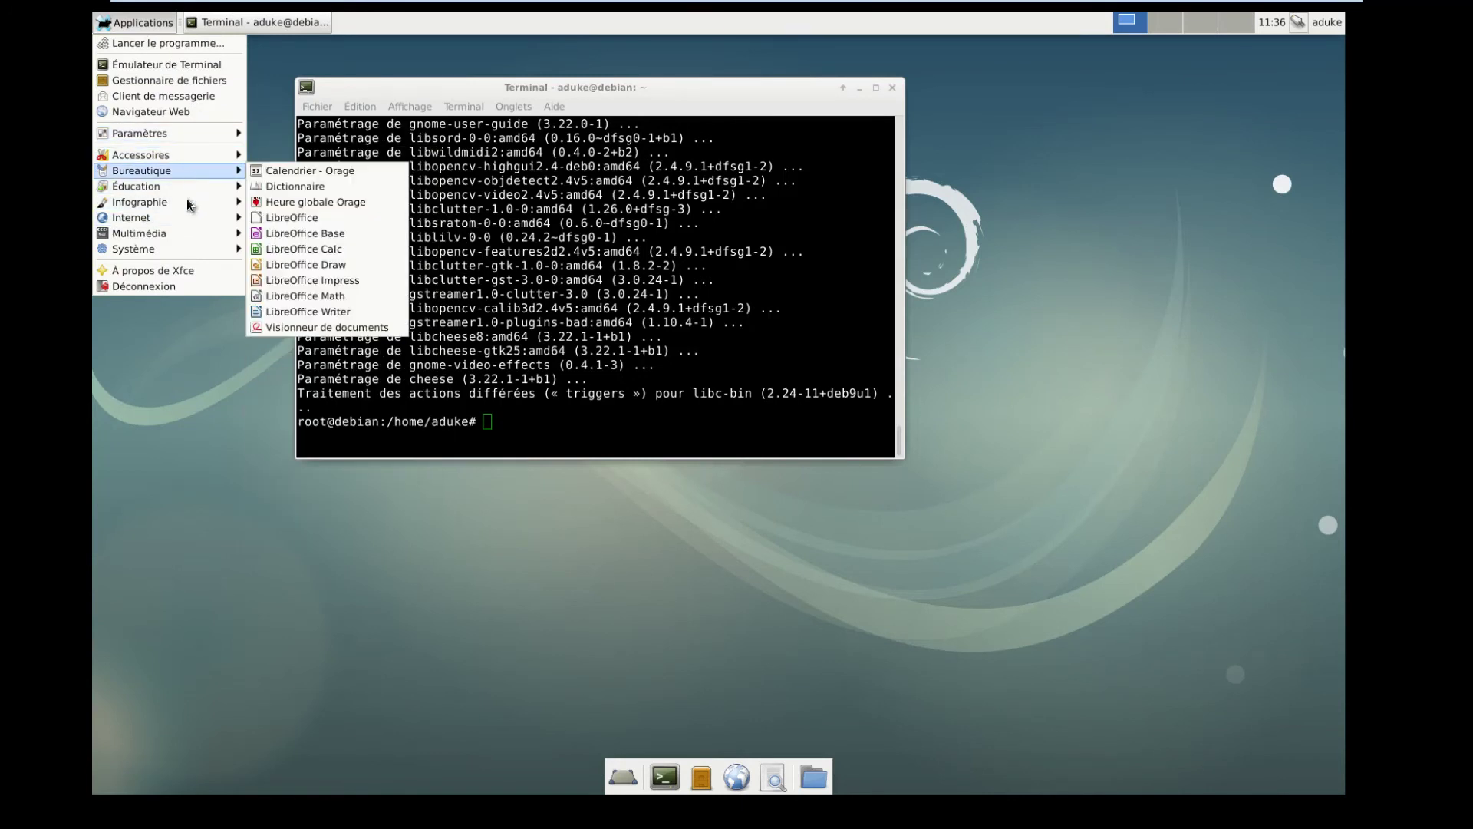
pyautogui.moveTo(192, 252)
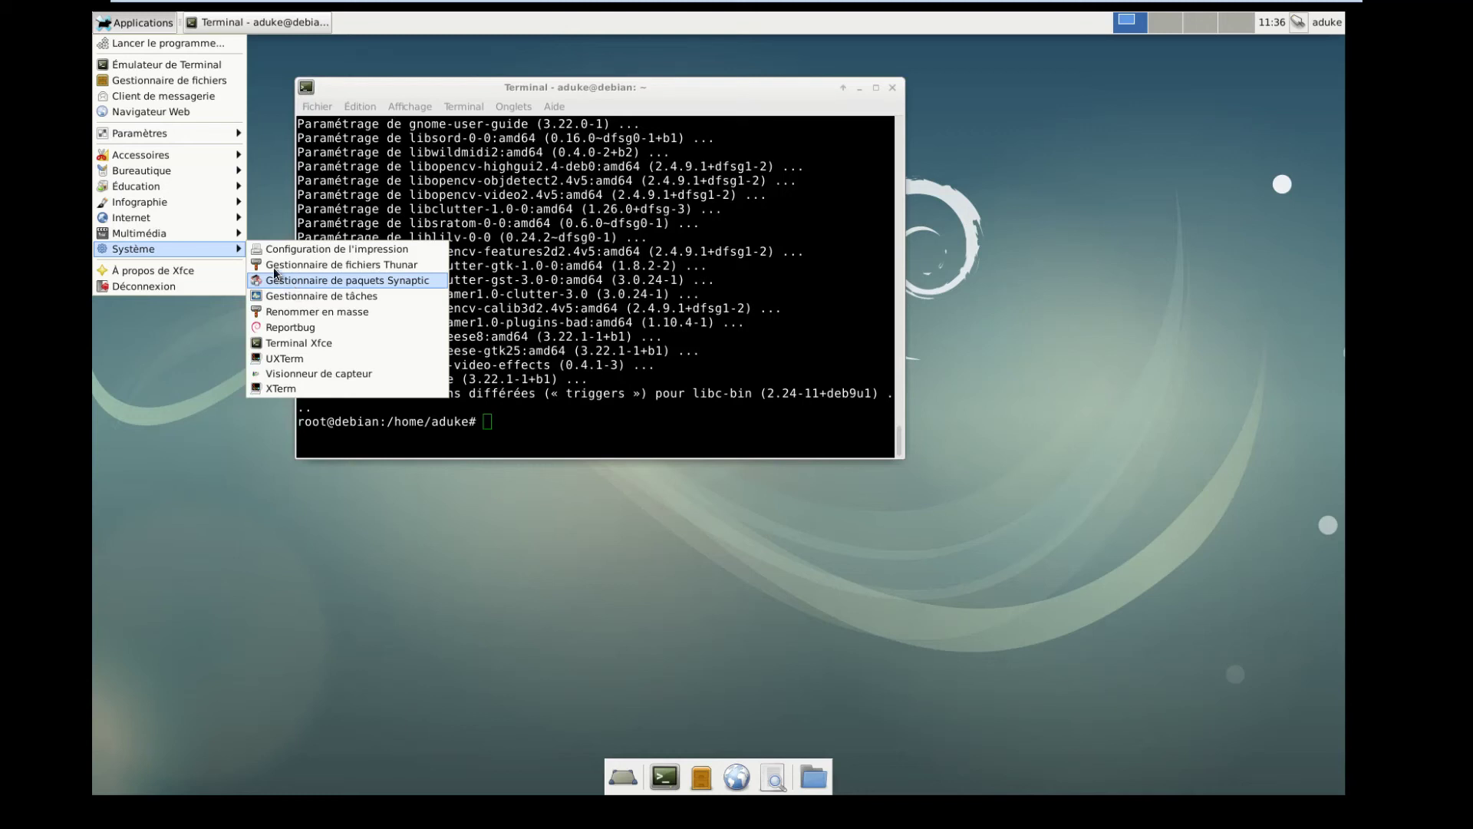
pyautogui.moveTo(157, 179)
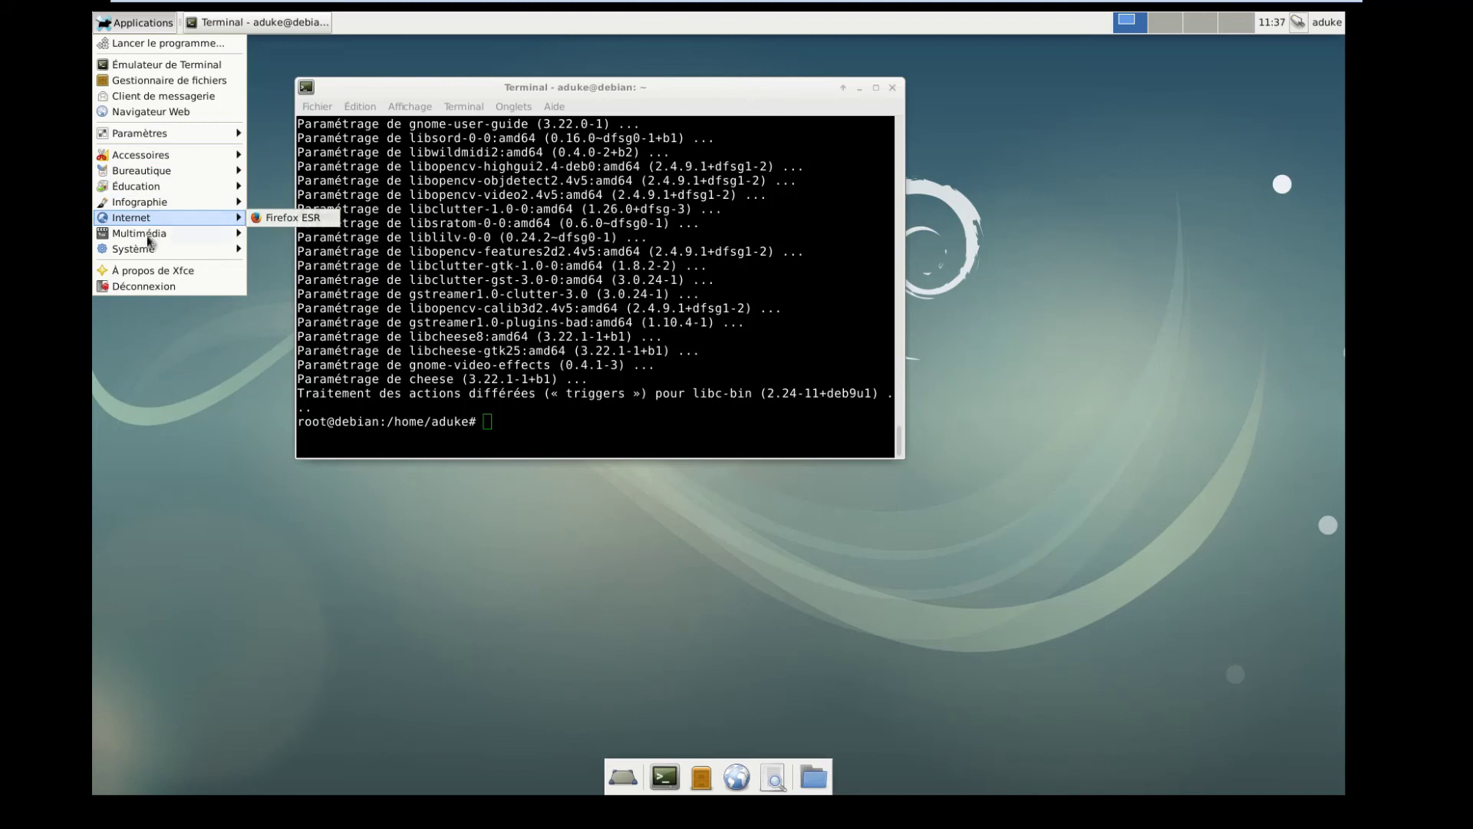
pyautogui.moveTo(148, 238)
pyautogui.click(292, 281)
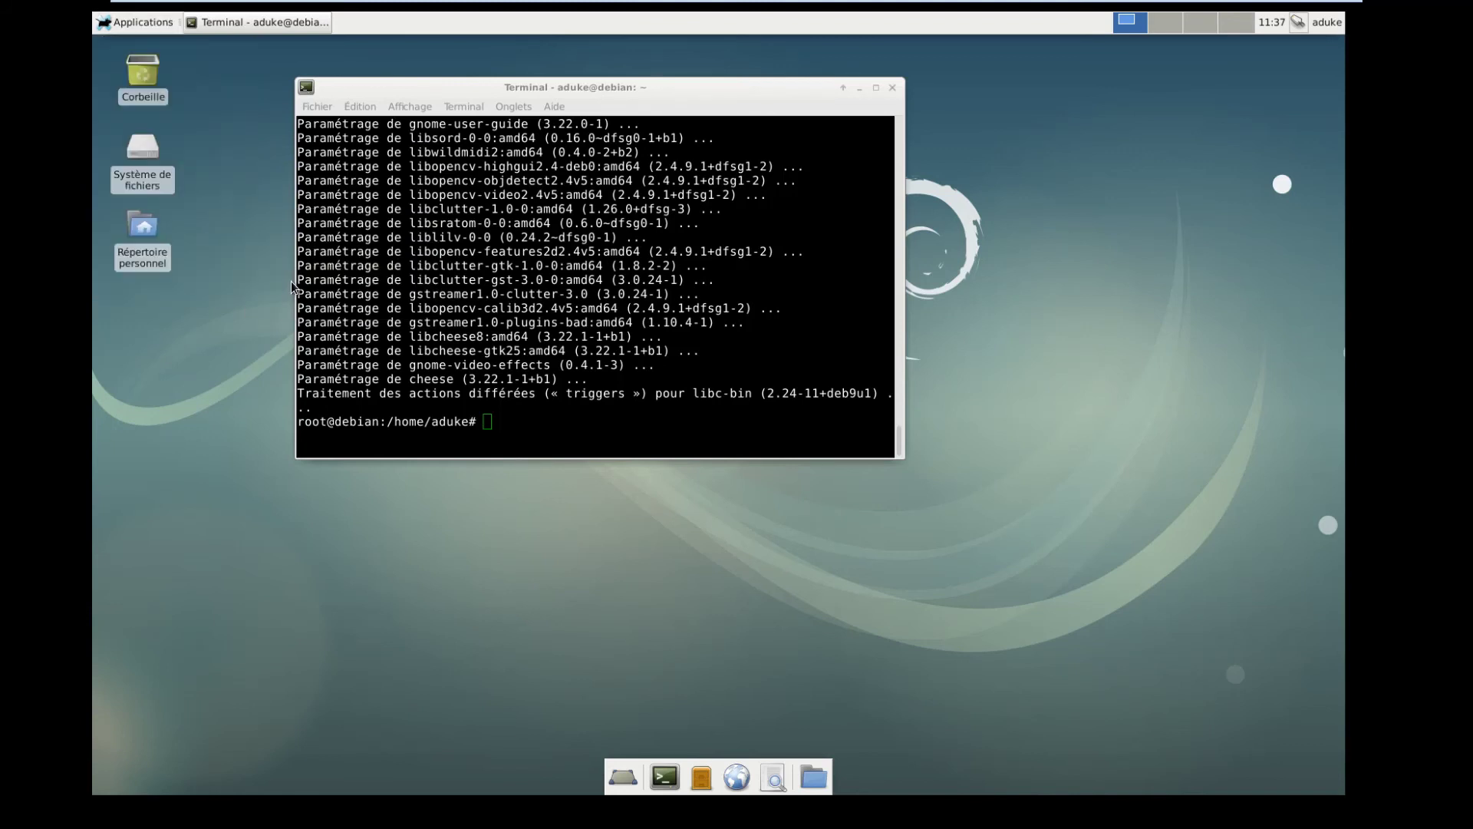
pyautogui.click(875, 521)
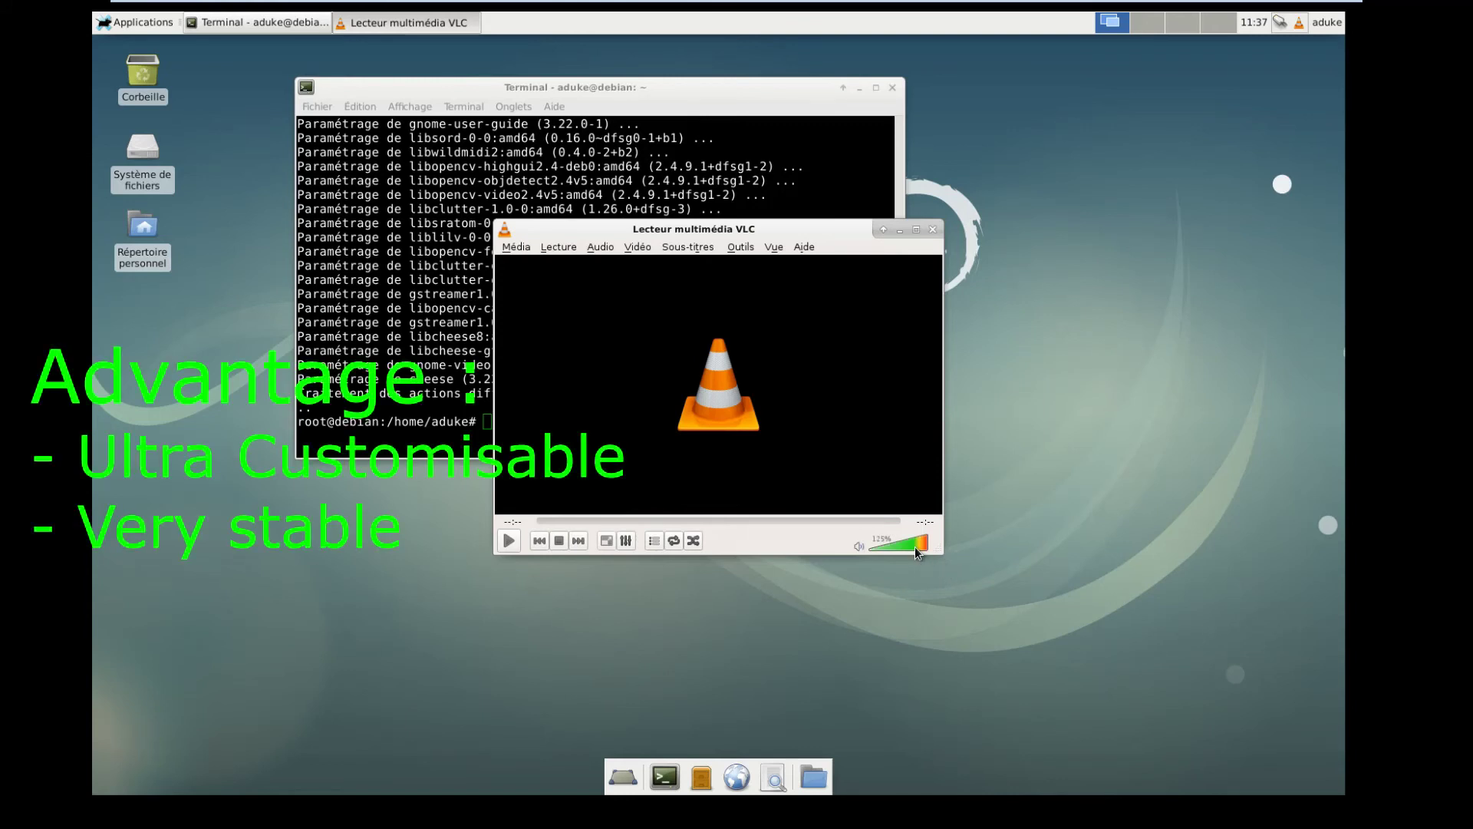
# Close VLC and the terminal, then choose Déconnexion from the Applications menu.
pyautogui.click(932, 228)
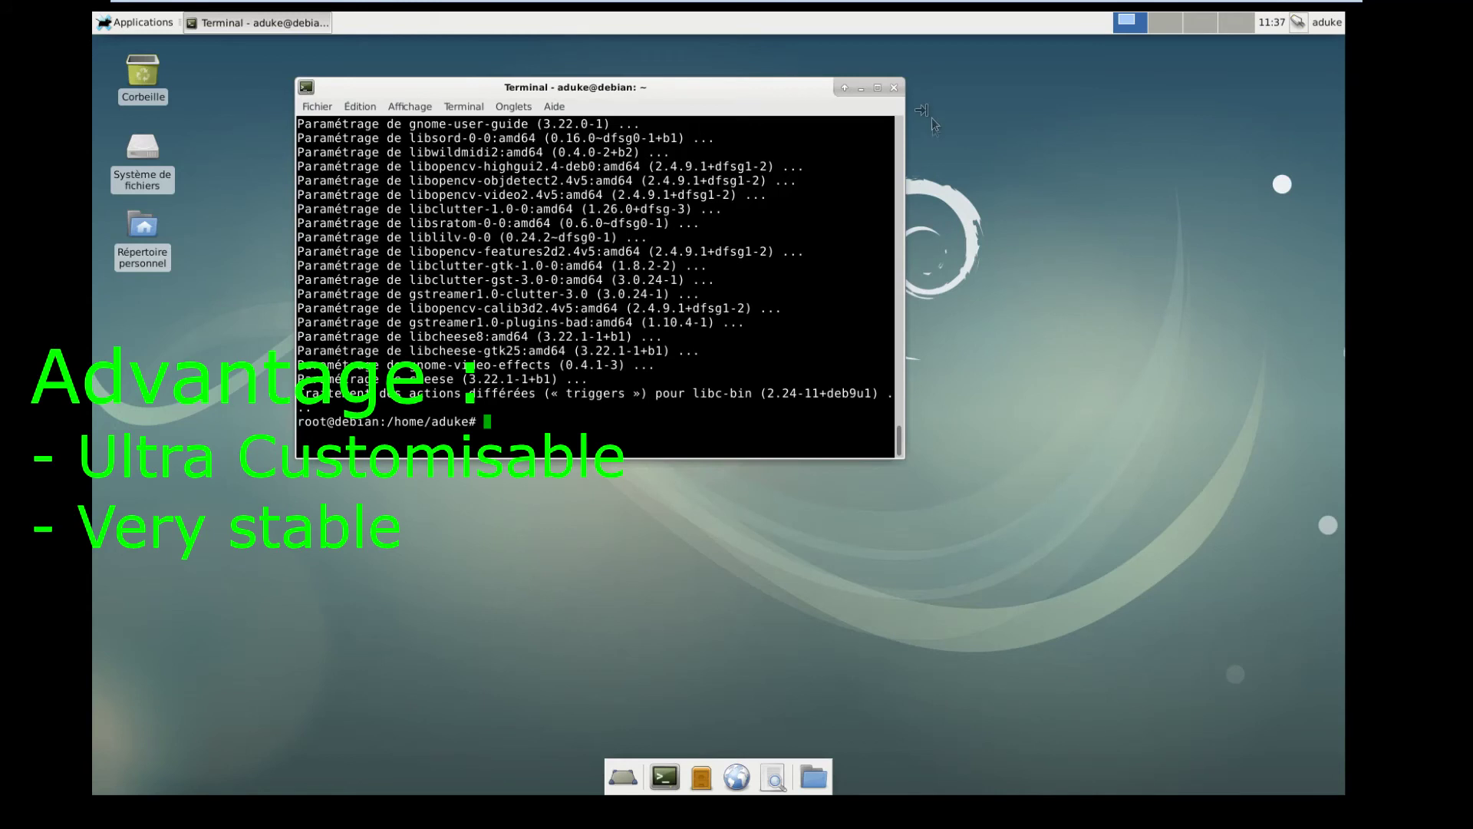
pyautogui.click(894, 88)
pyautogui.click(134, 22)
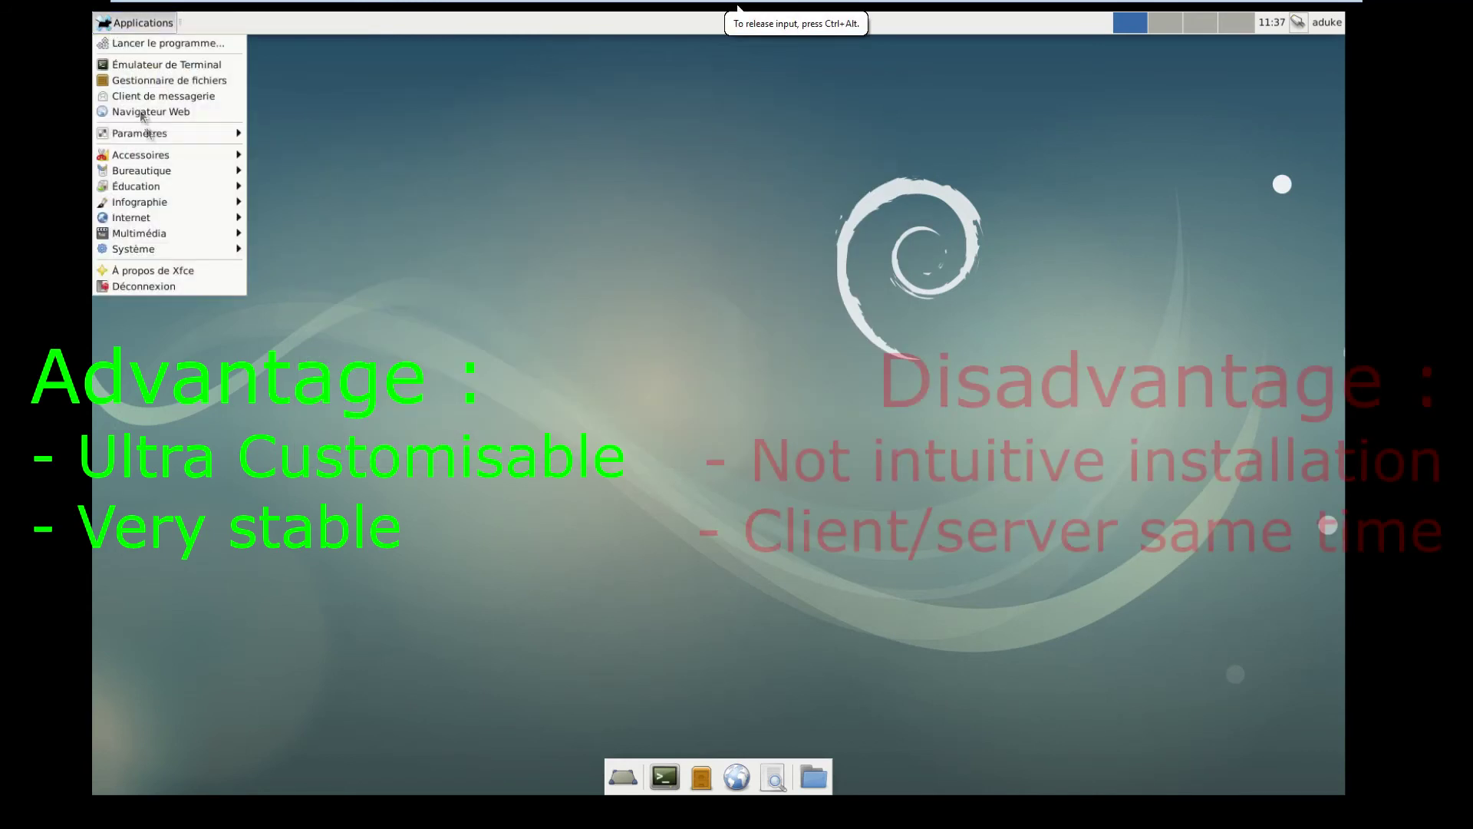
pyautogui.click(171, 290)
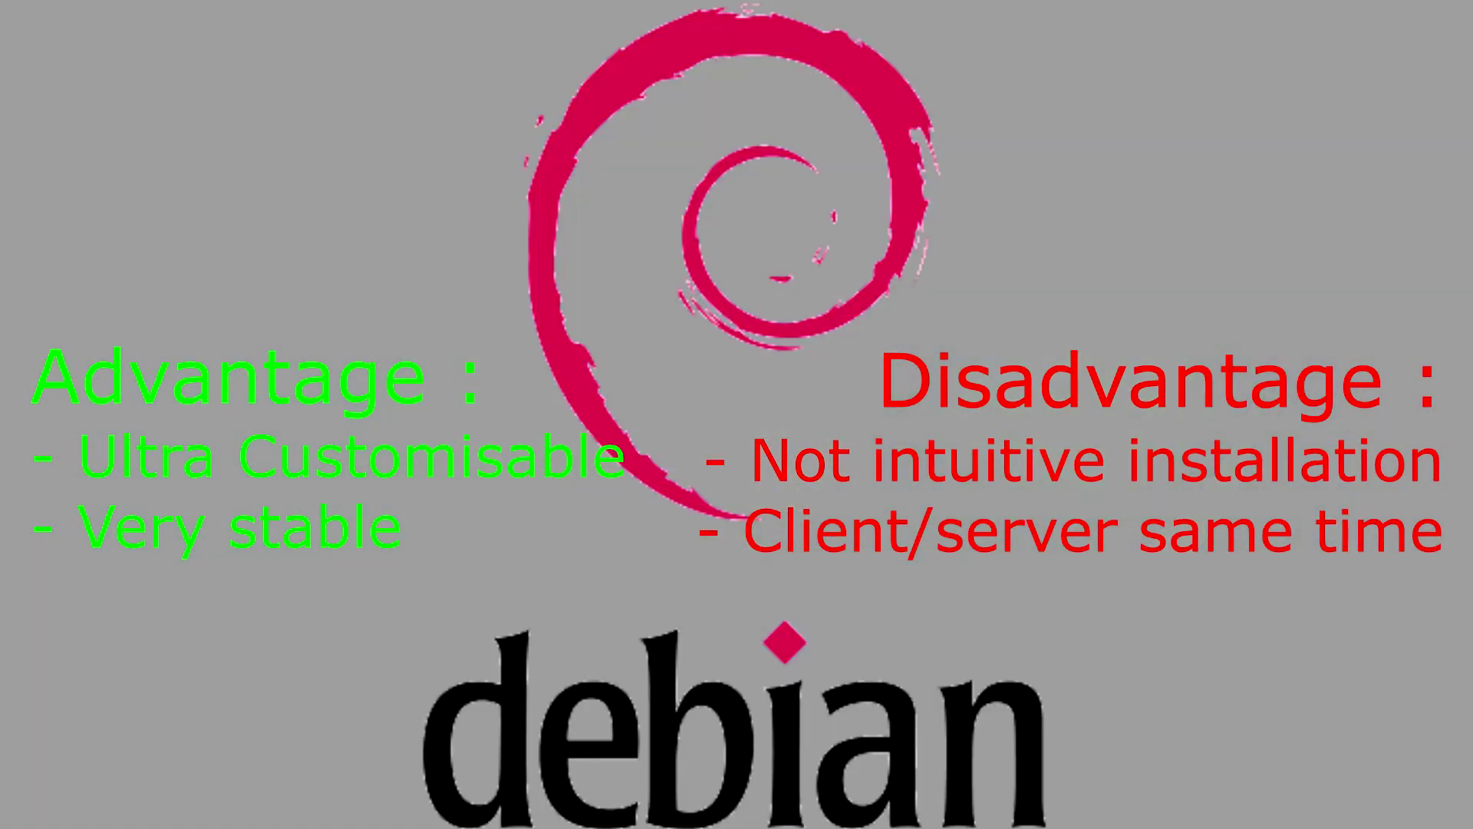